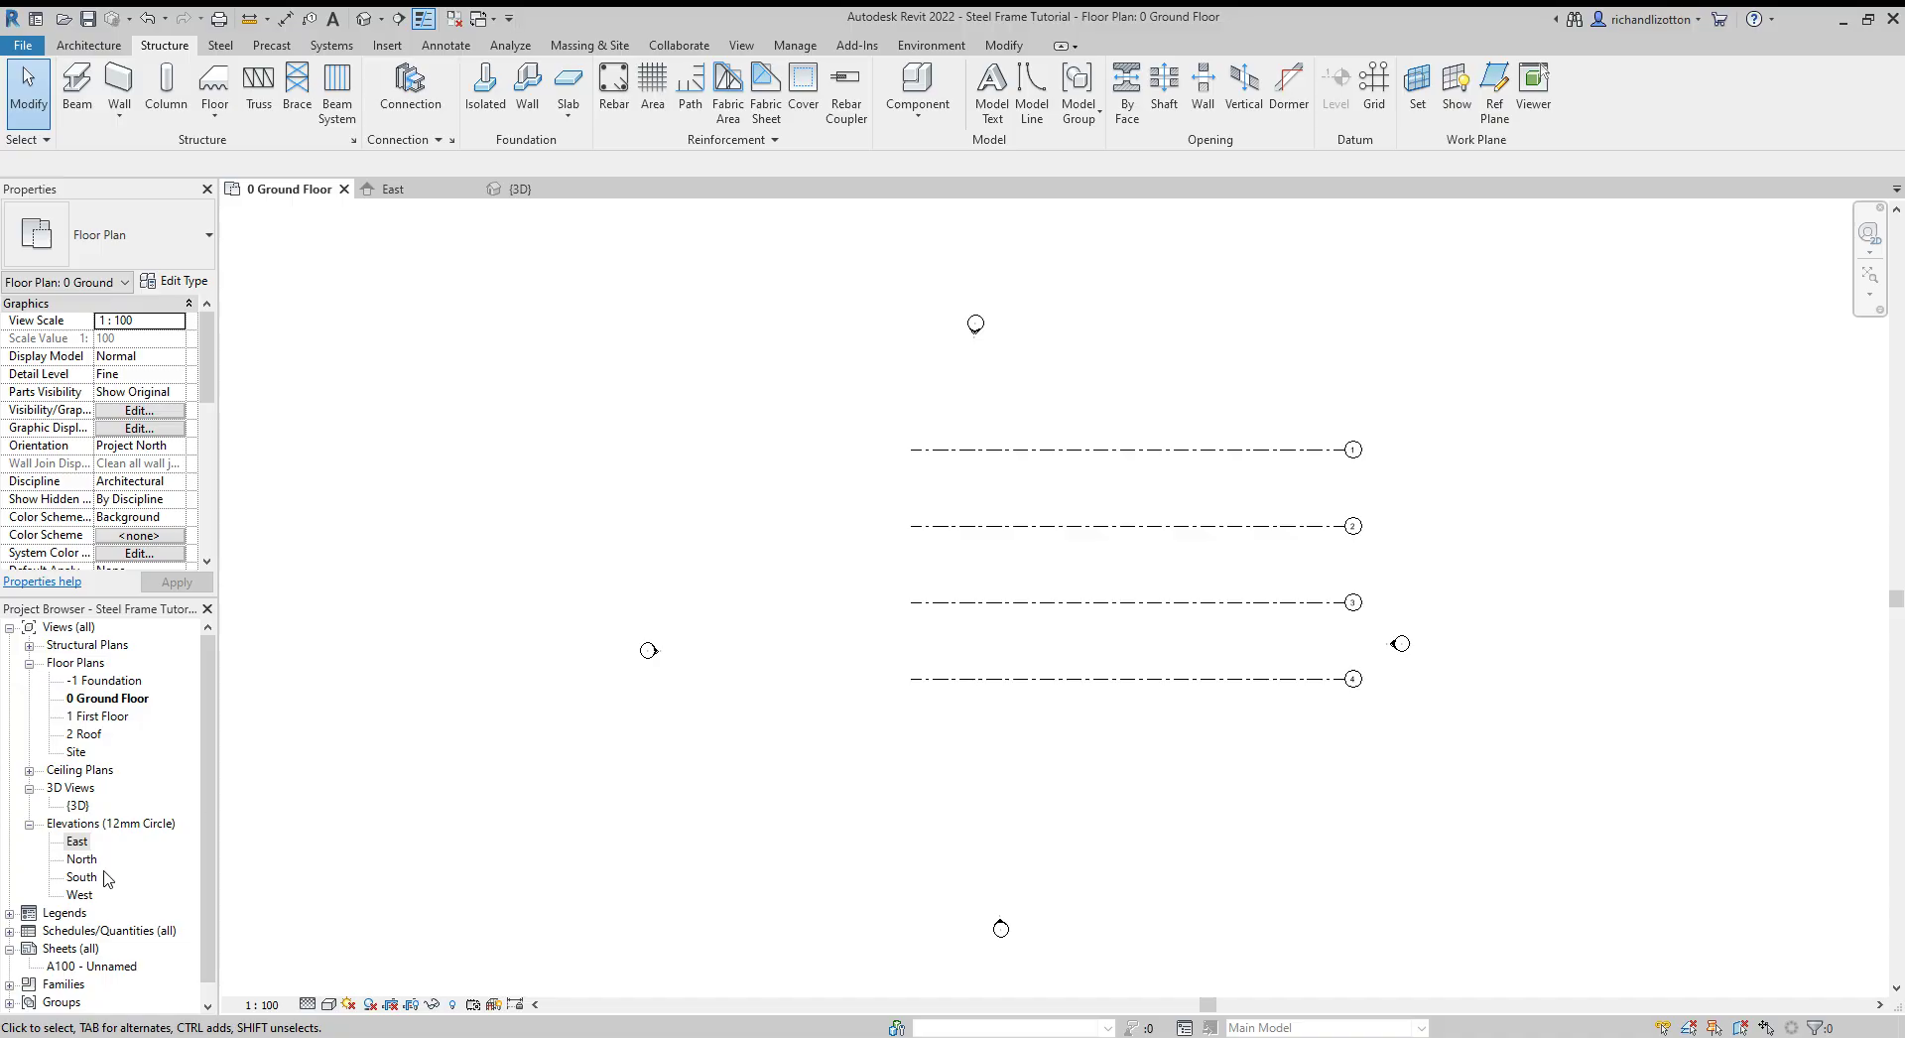
# - Draw vertical grid 5 across horizontal grids 1–4 on the 0 Ground Floor plan
pyautogui.doubleClick(78, 843)
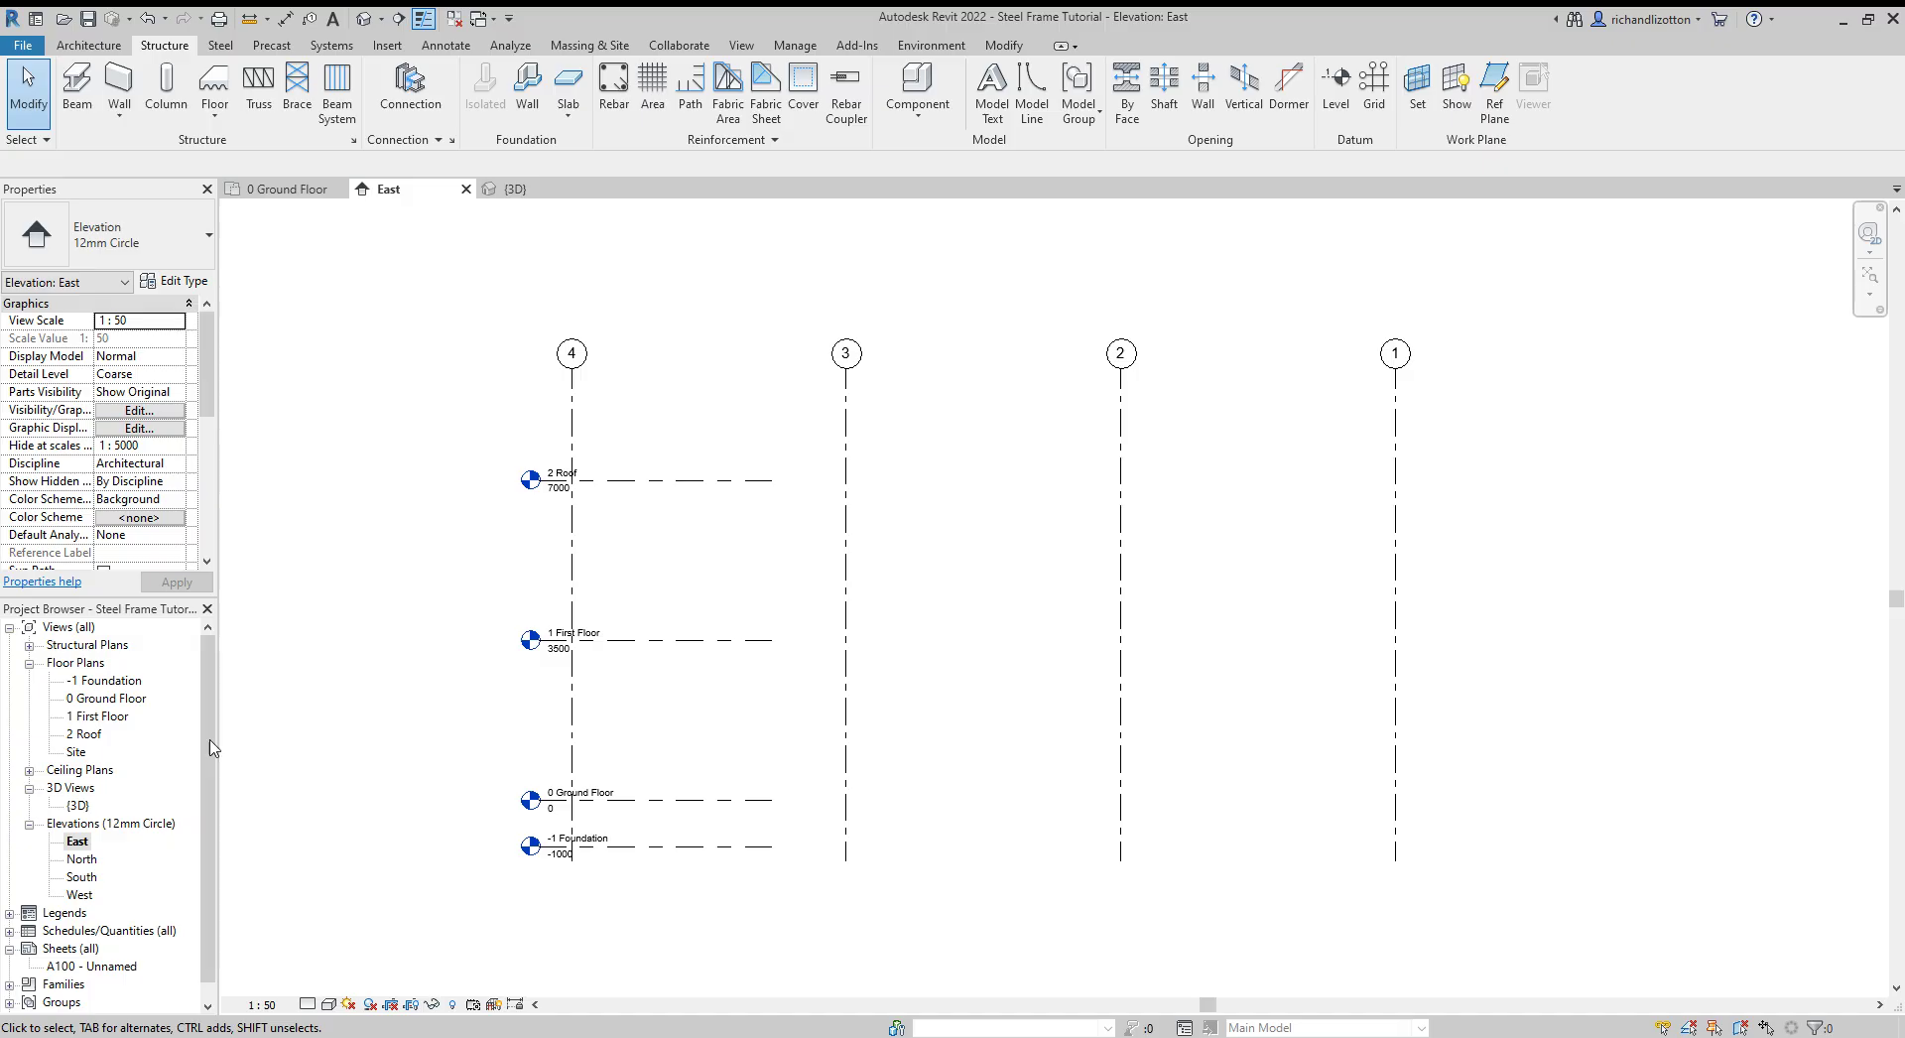
pyautogui.doubleClick(102, 698)
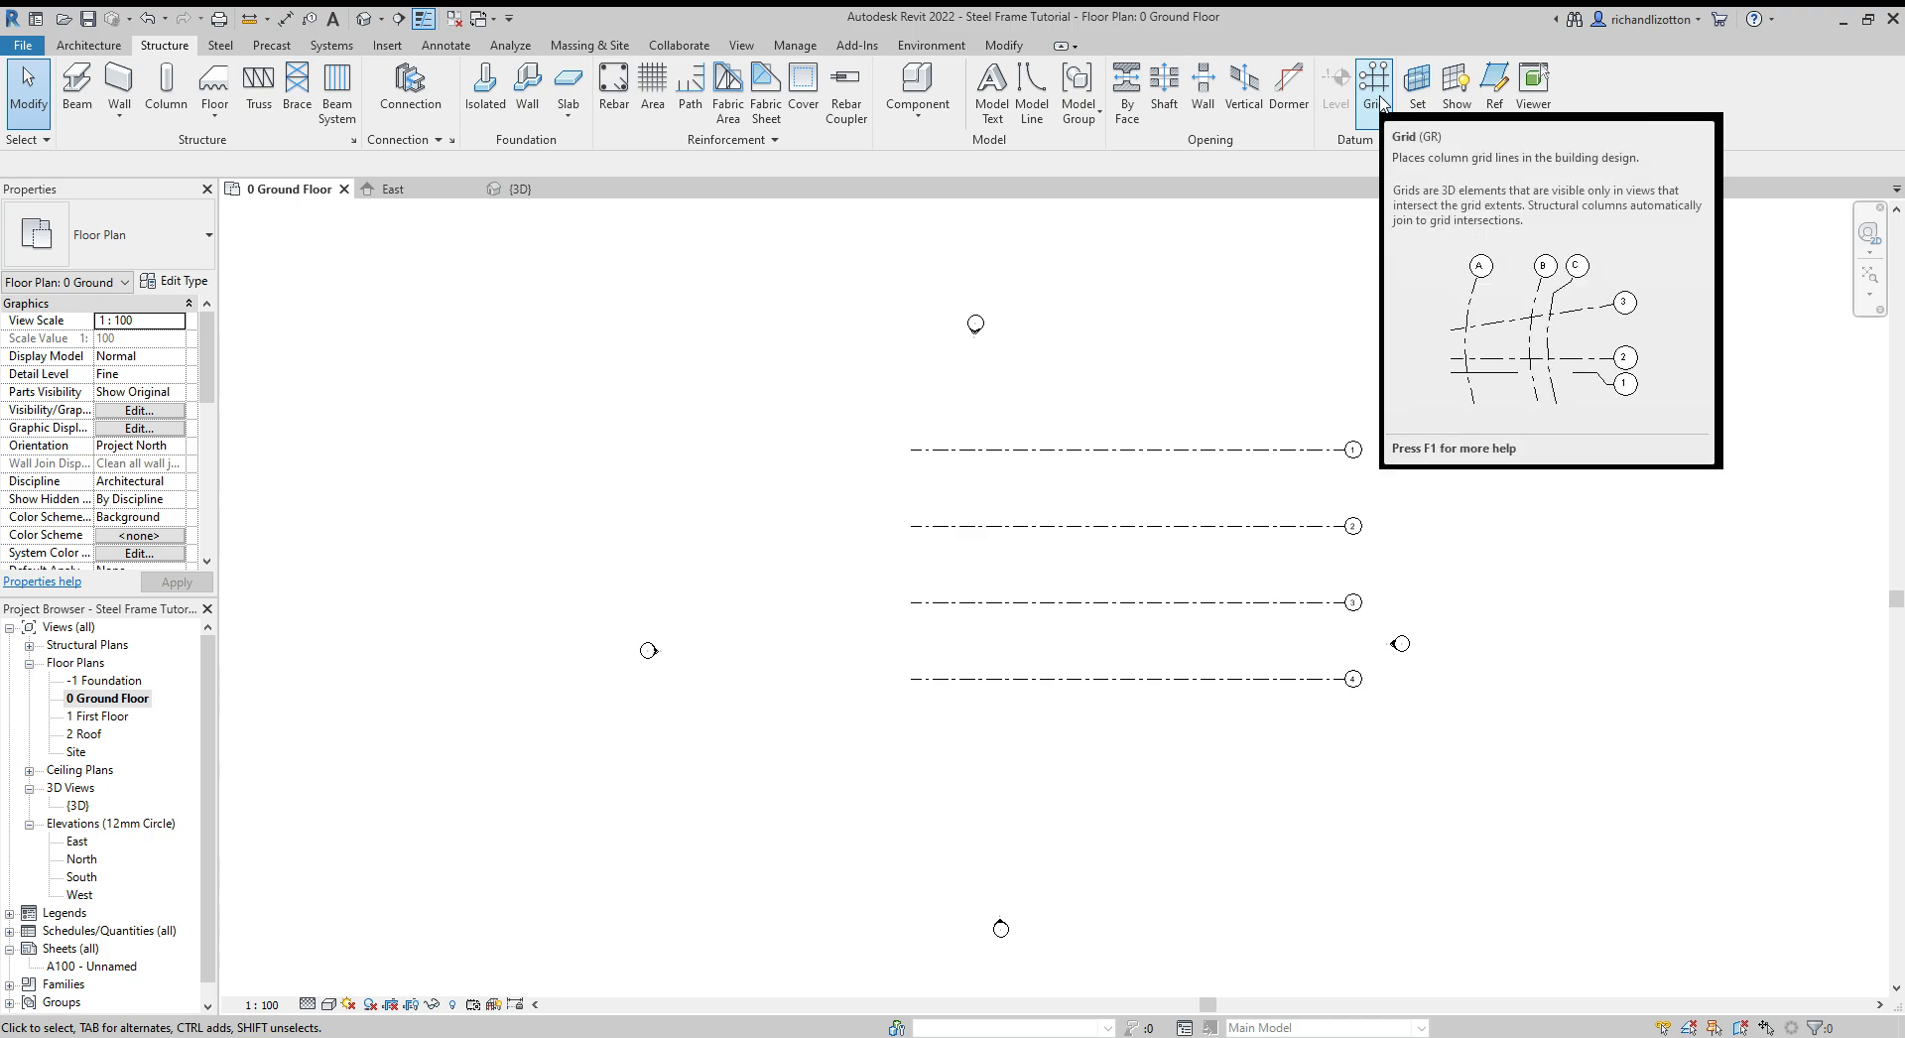
pyautogui.click(1382, 102)
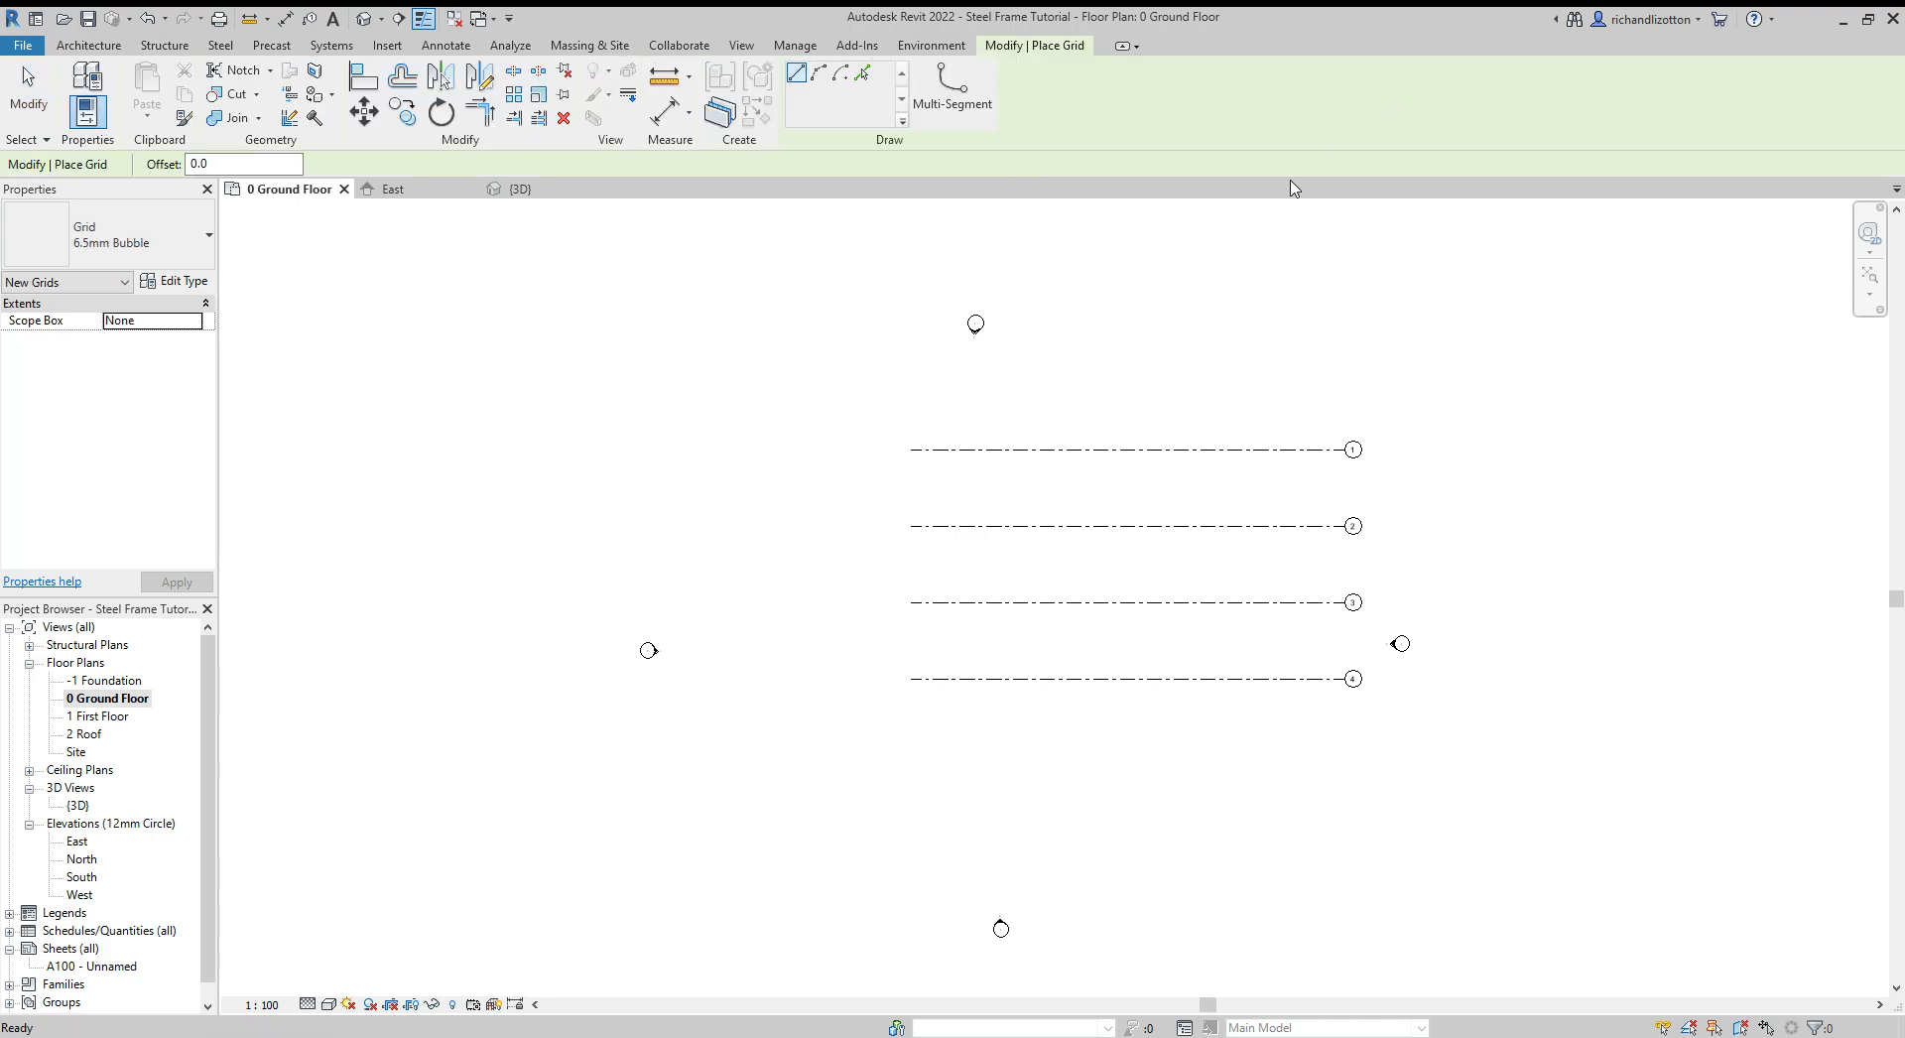
pyautogui.click(1323, 407)
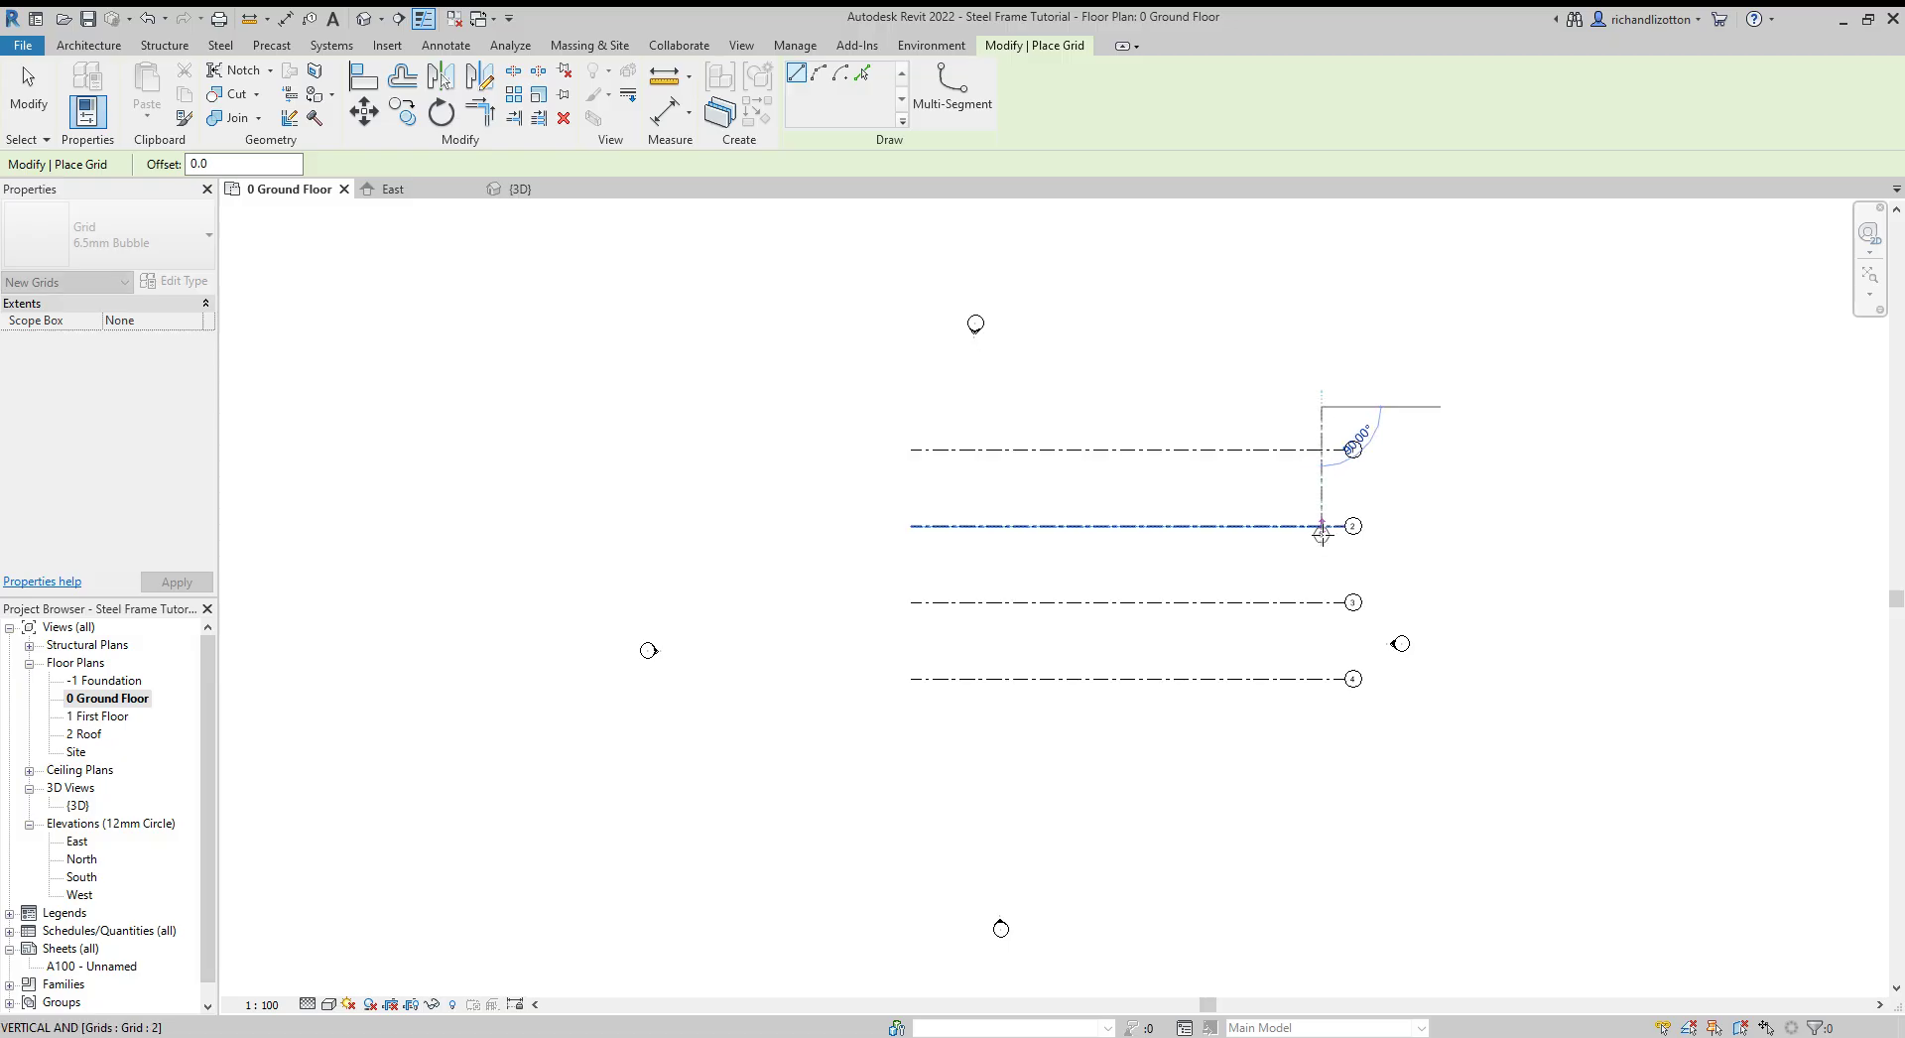
pyautogui.click(1321, 715)
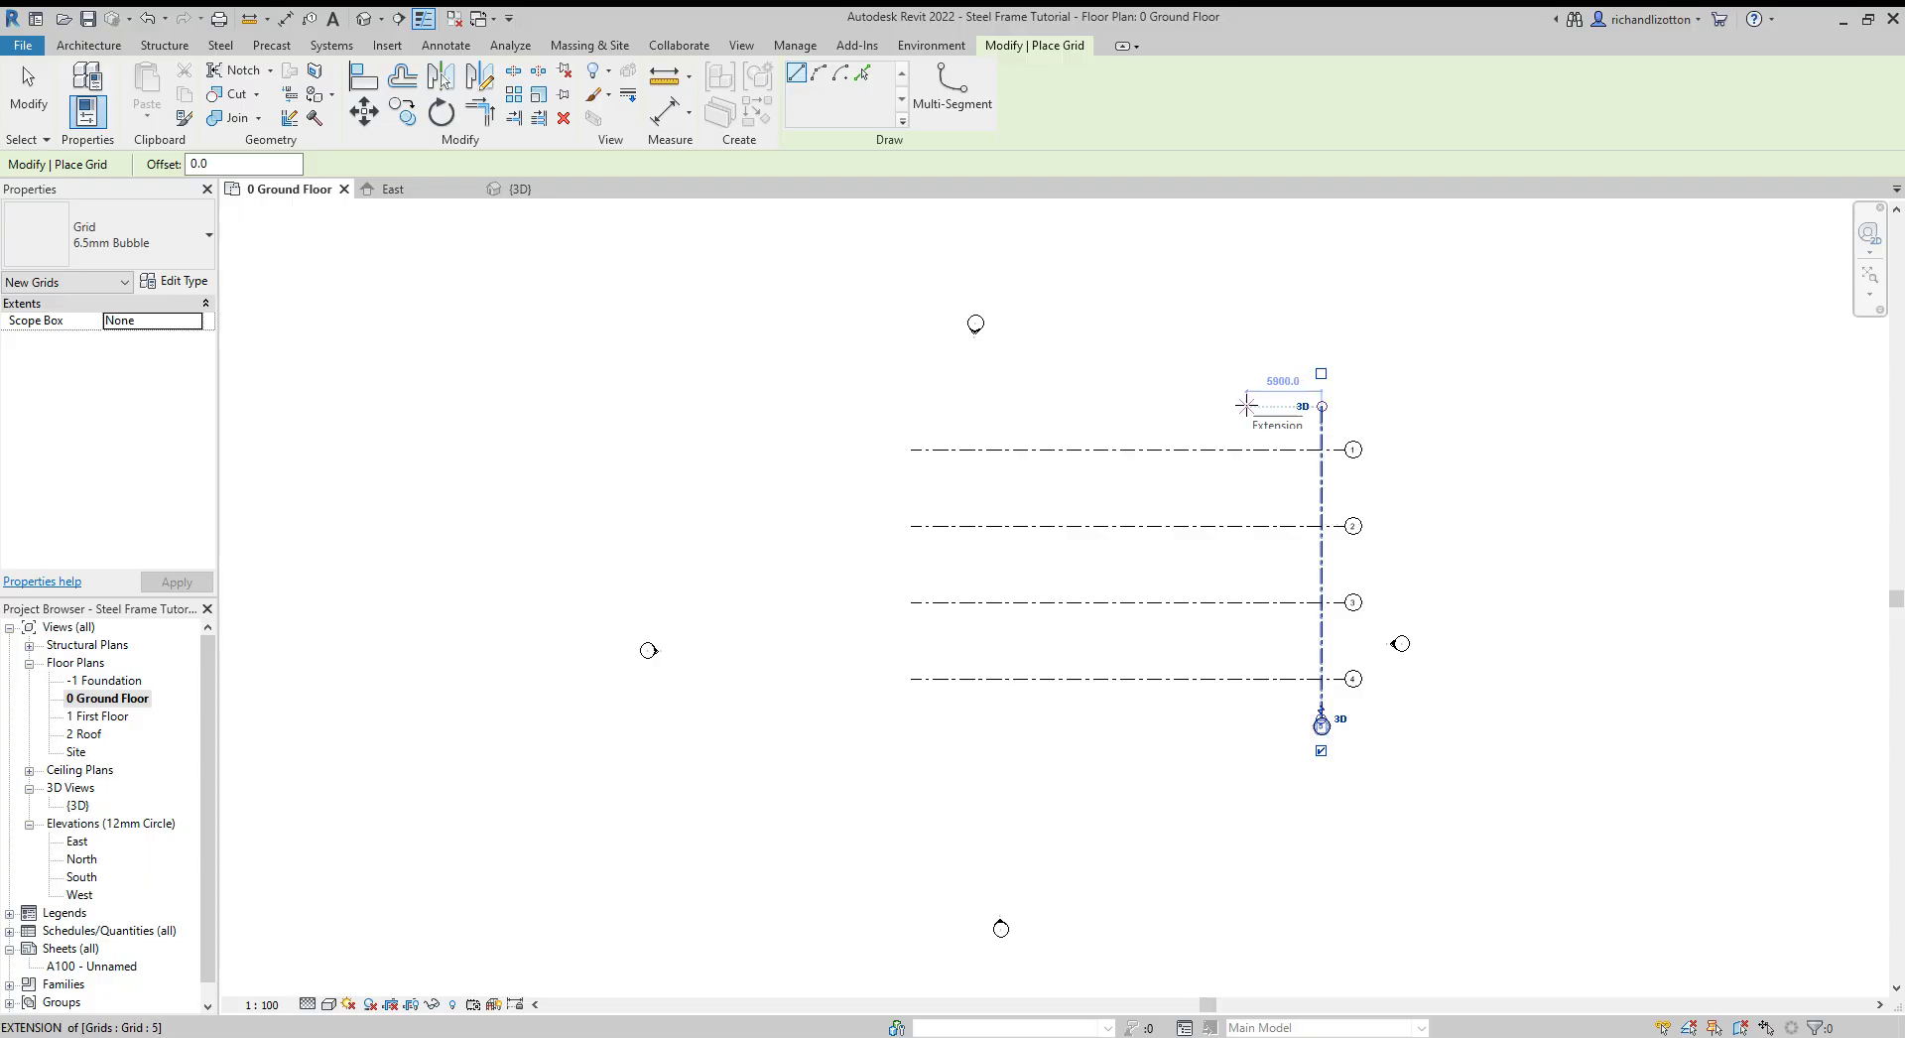
pyautogui.scroll(2, 1245, 405)
pyautogui.click(1245, 405)
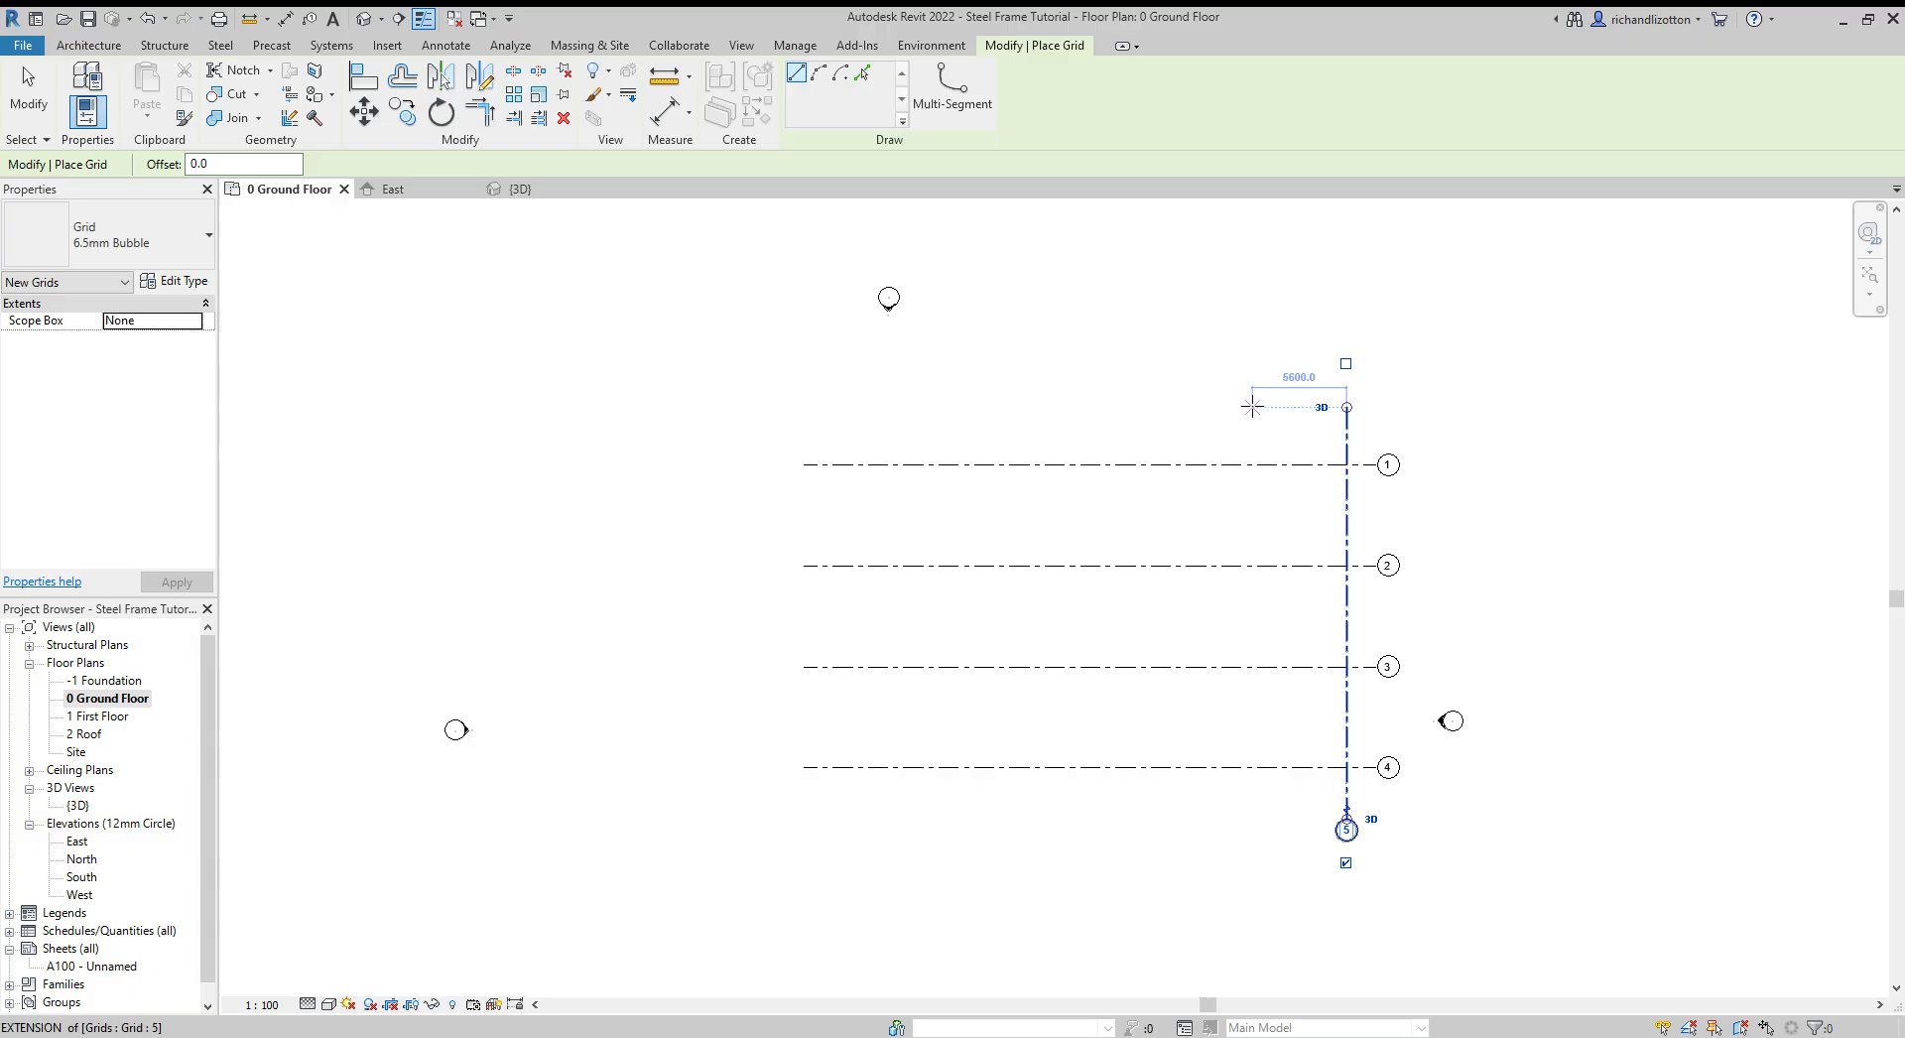
# - Add vertical grid 6 parallel to grid 5, 6000 to its left
pyautogui.click(1245, 406)
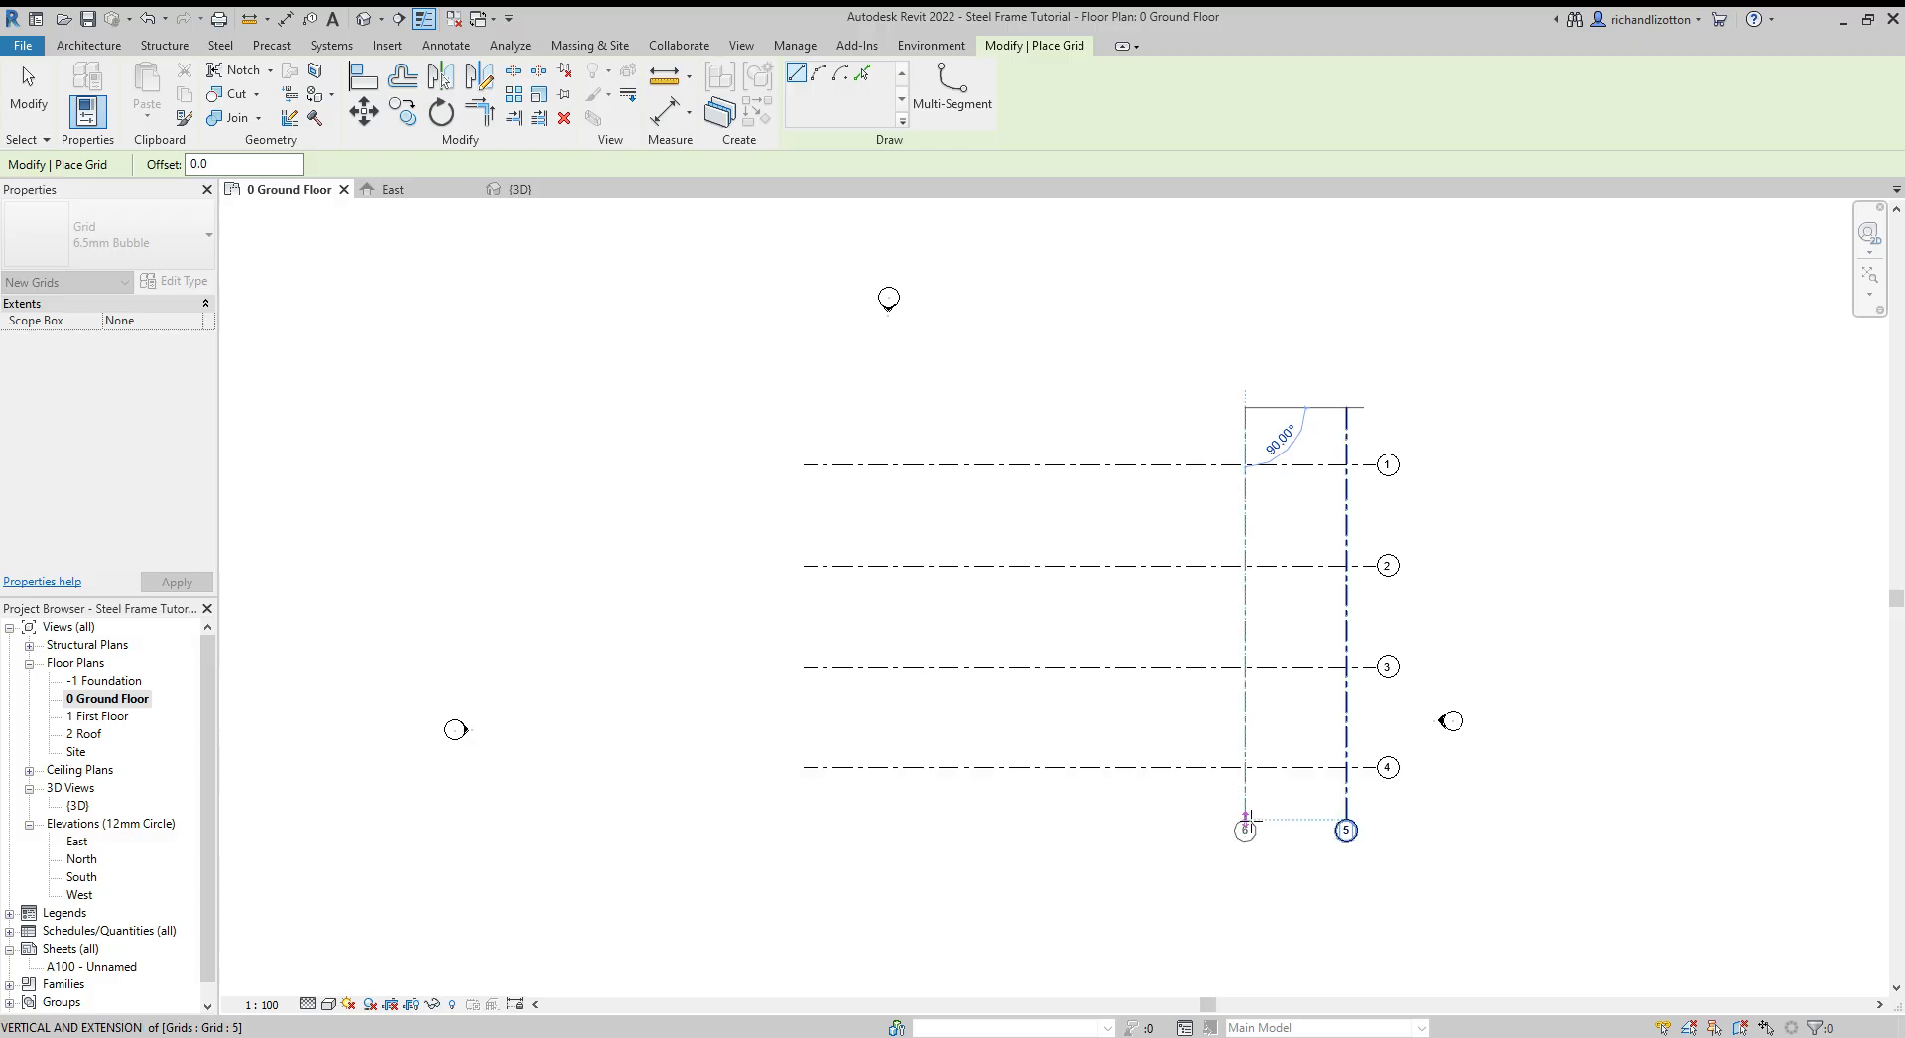
pyautogui.click(1247, 815)
pyautogui.press('Escape')
pyautogui.press('Escape')
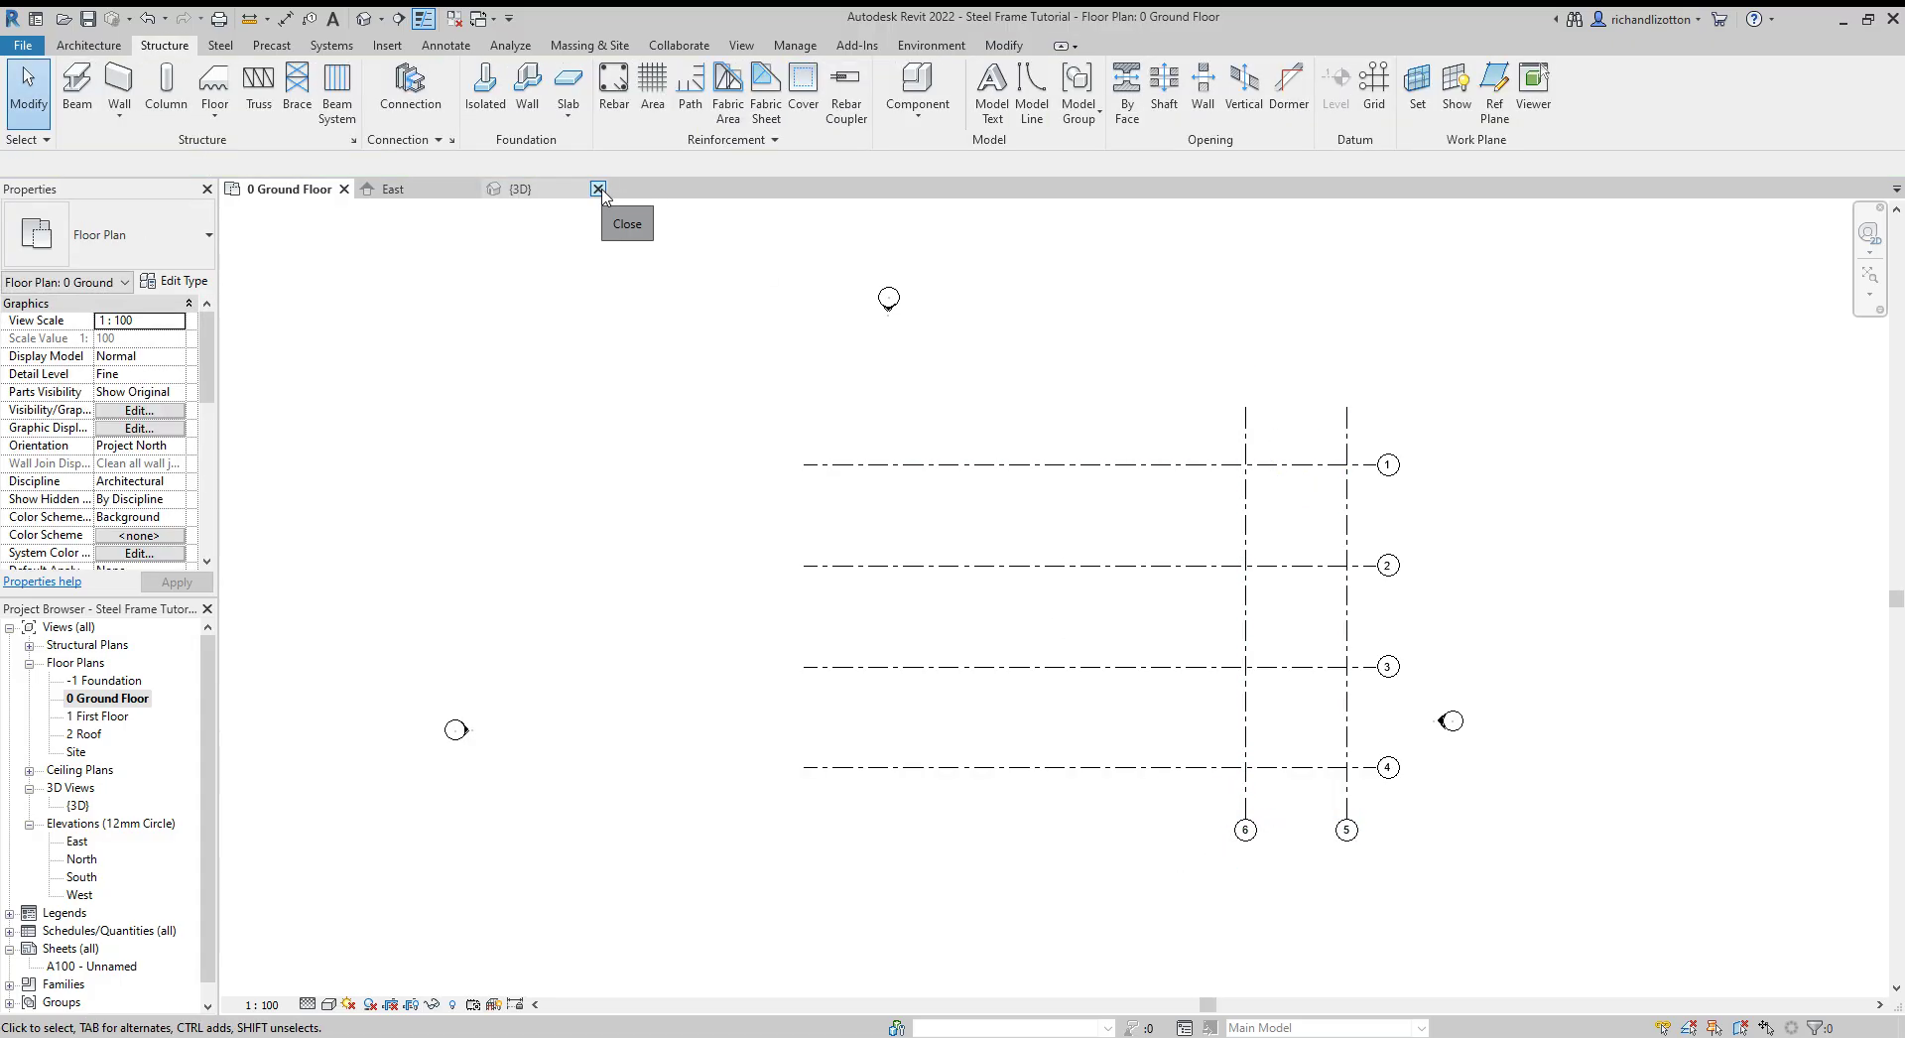
# - Copy grid 6 four times at 6000 spacing to create grids 7, 8, 9 and 10
pyautogui.click(1248, 533)
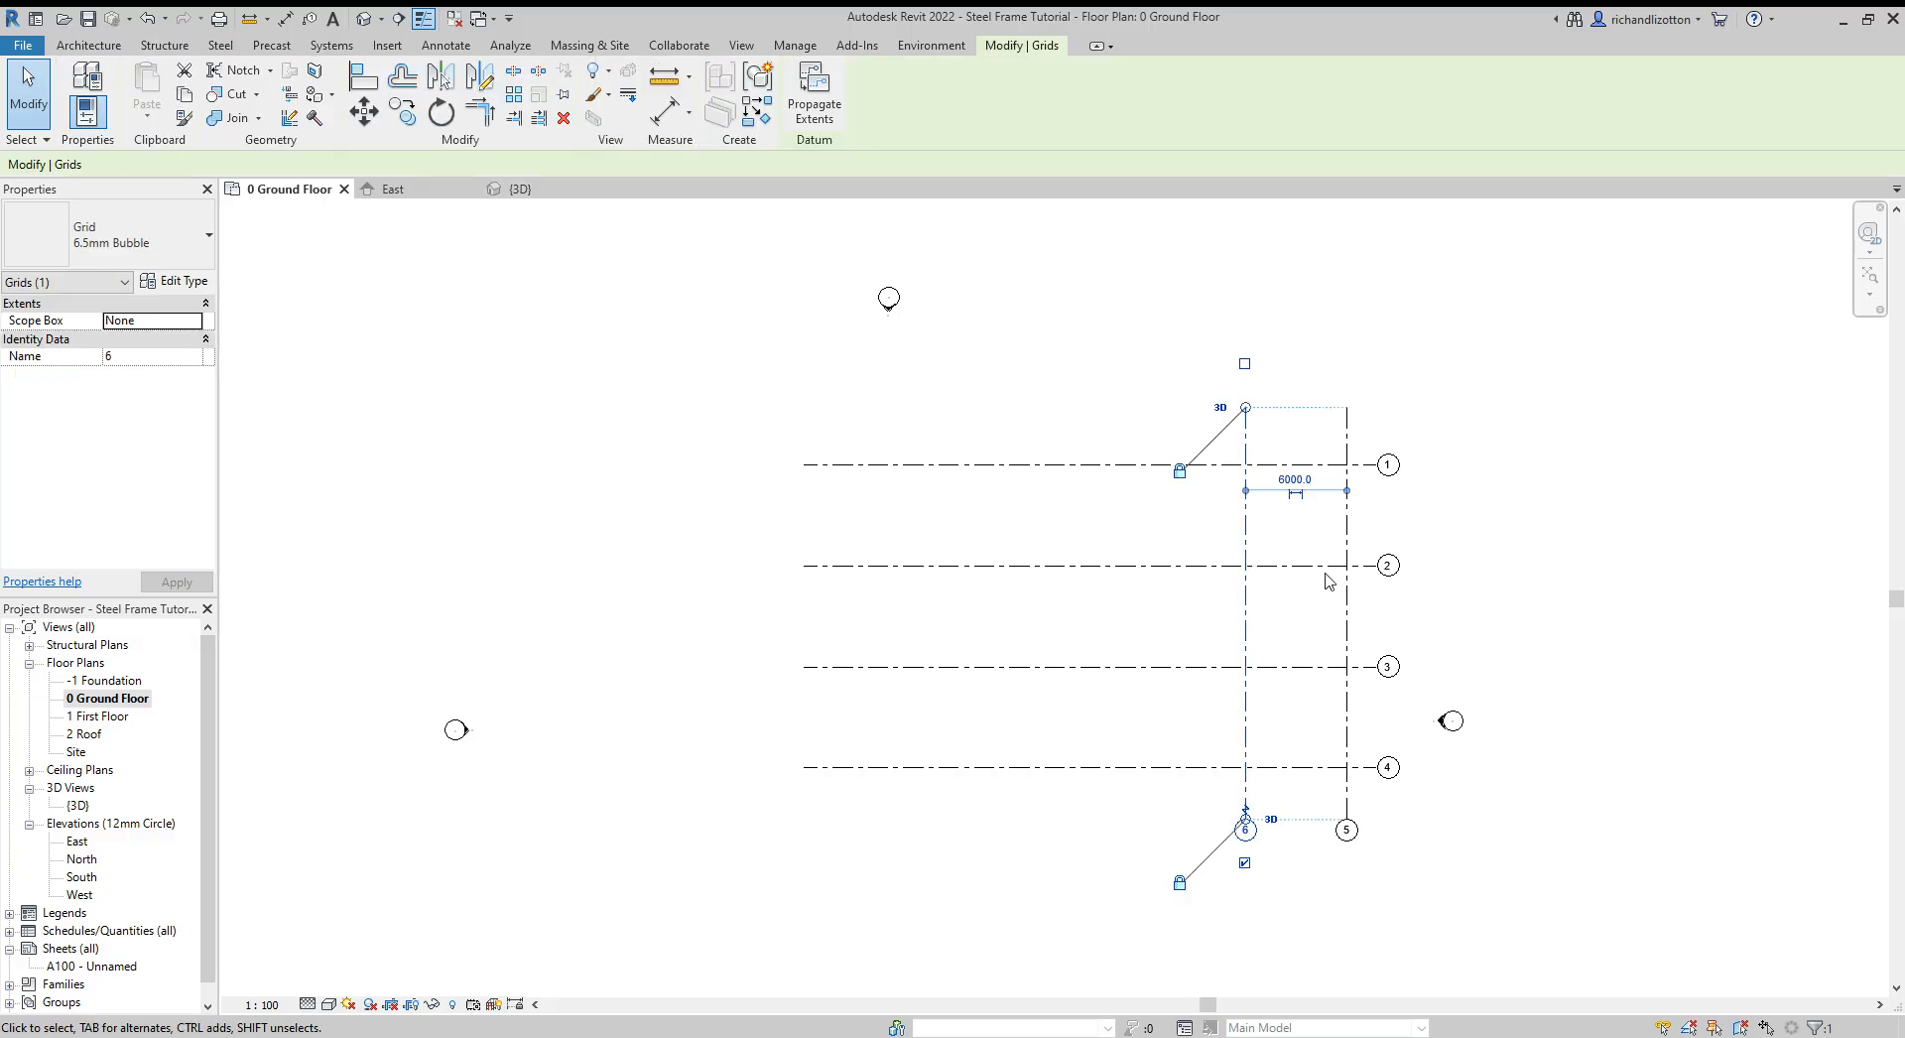
pyautogui.click(407, 117)
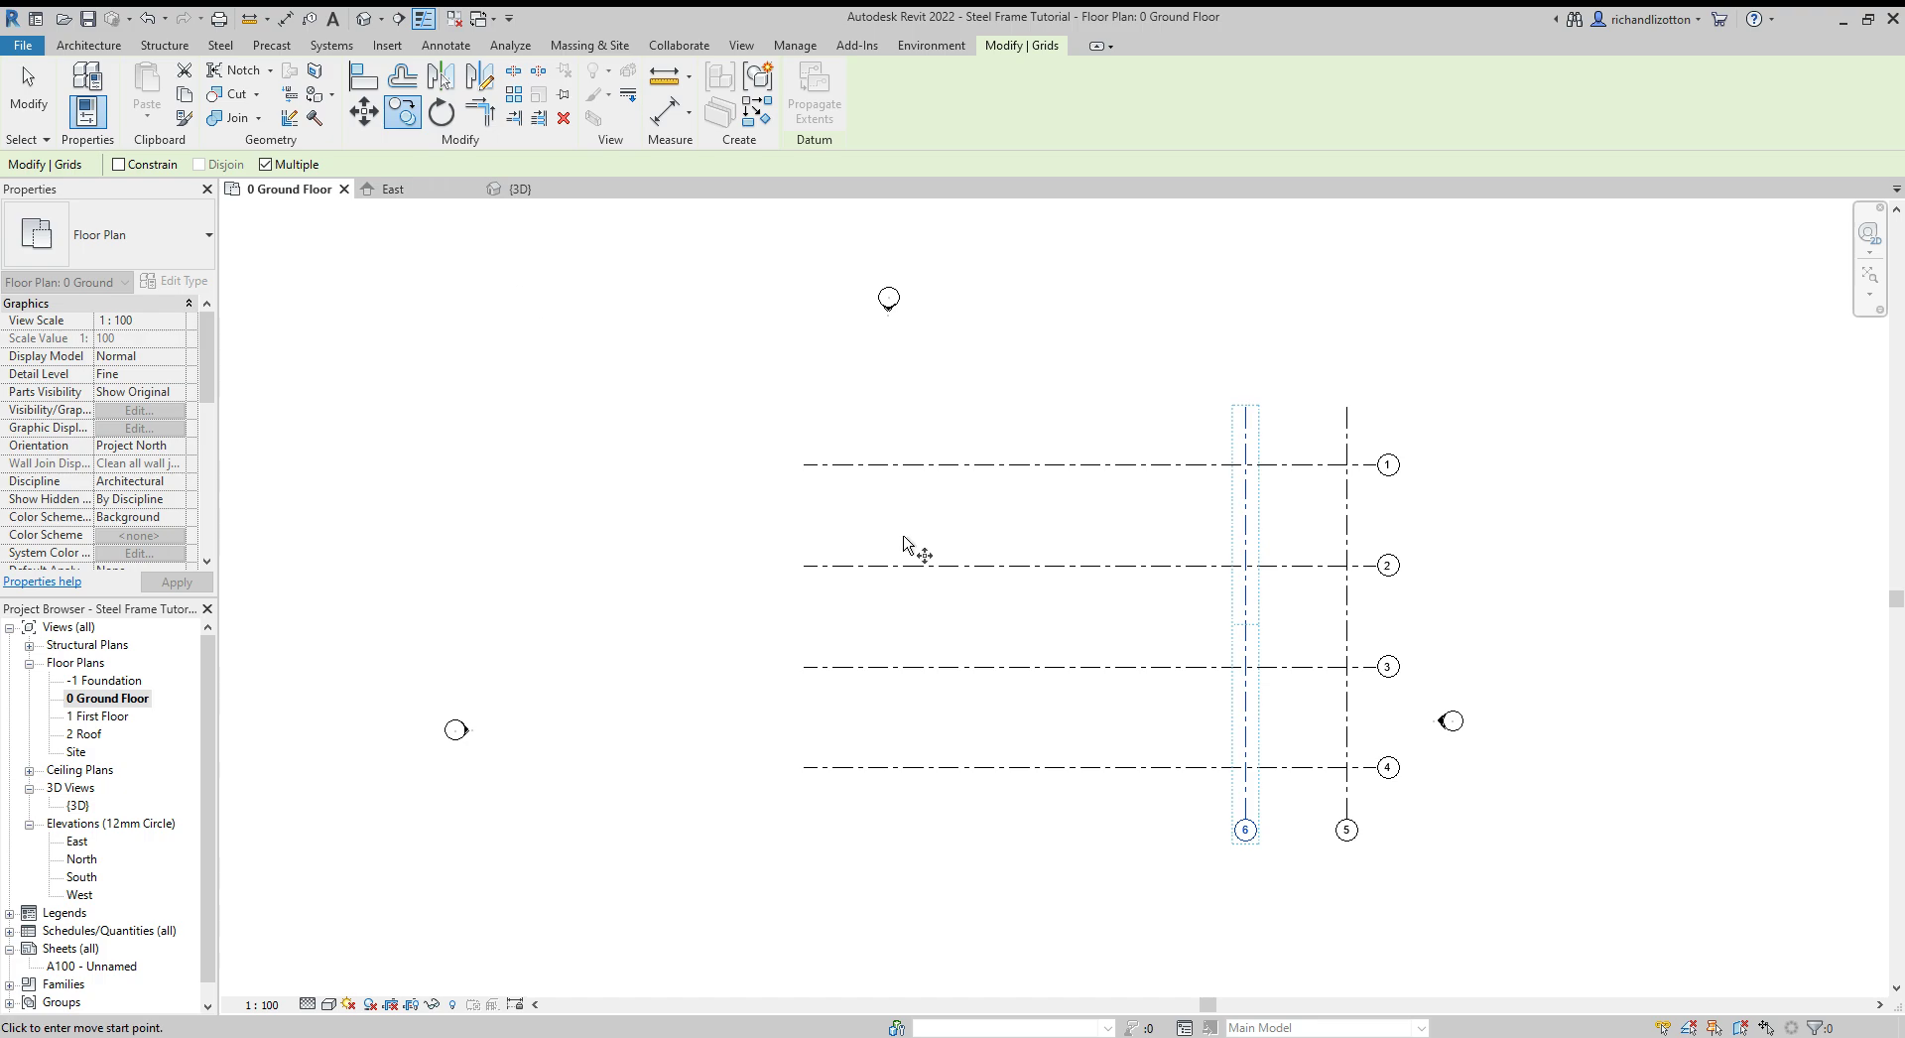
pyautogui.click(1349, 527)
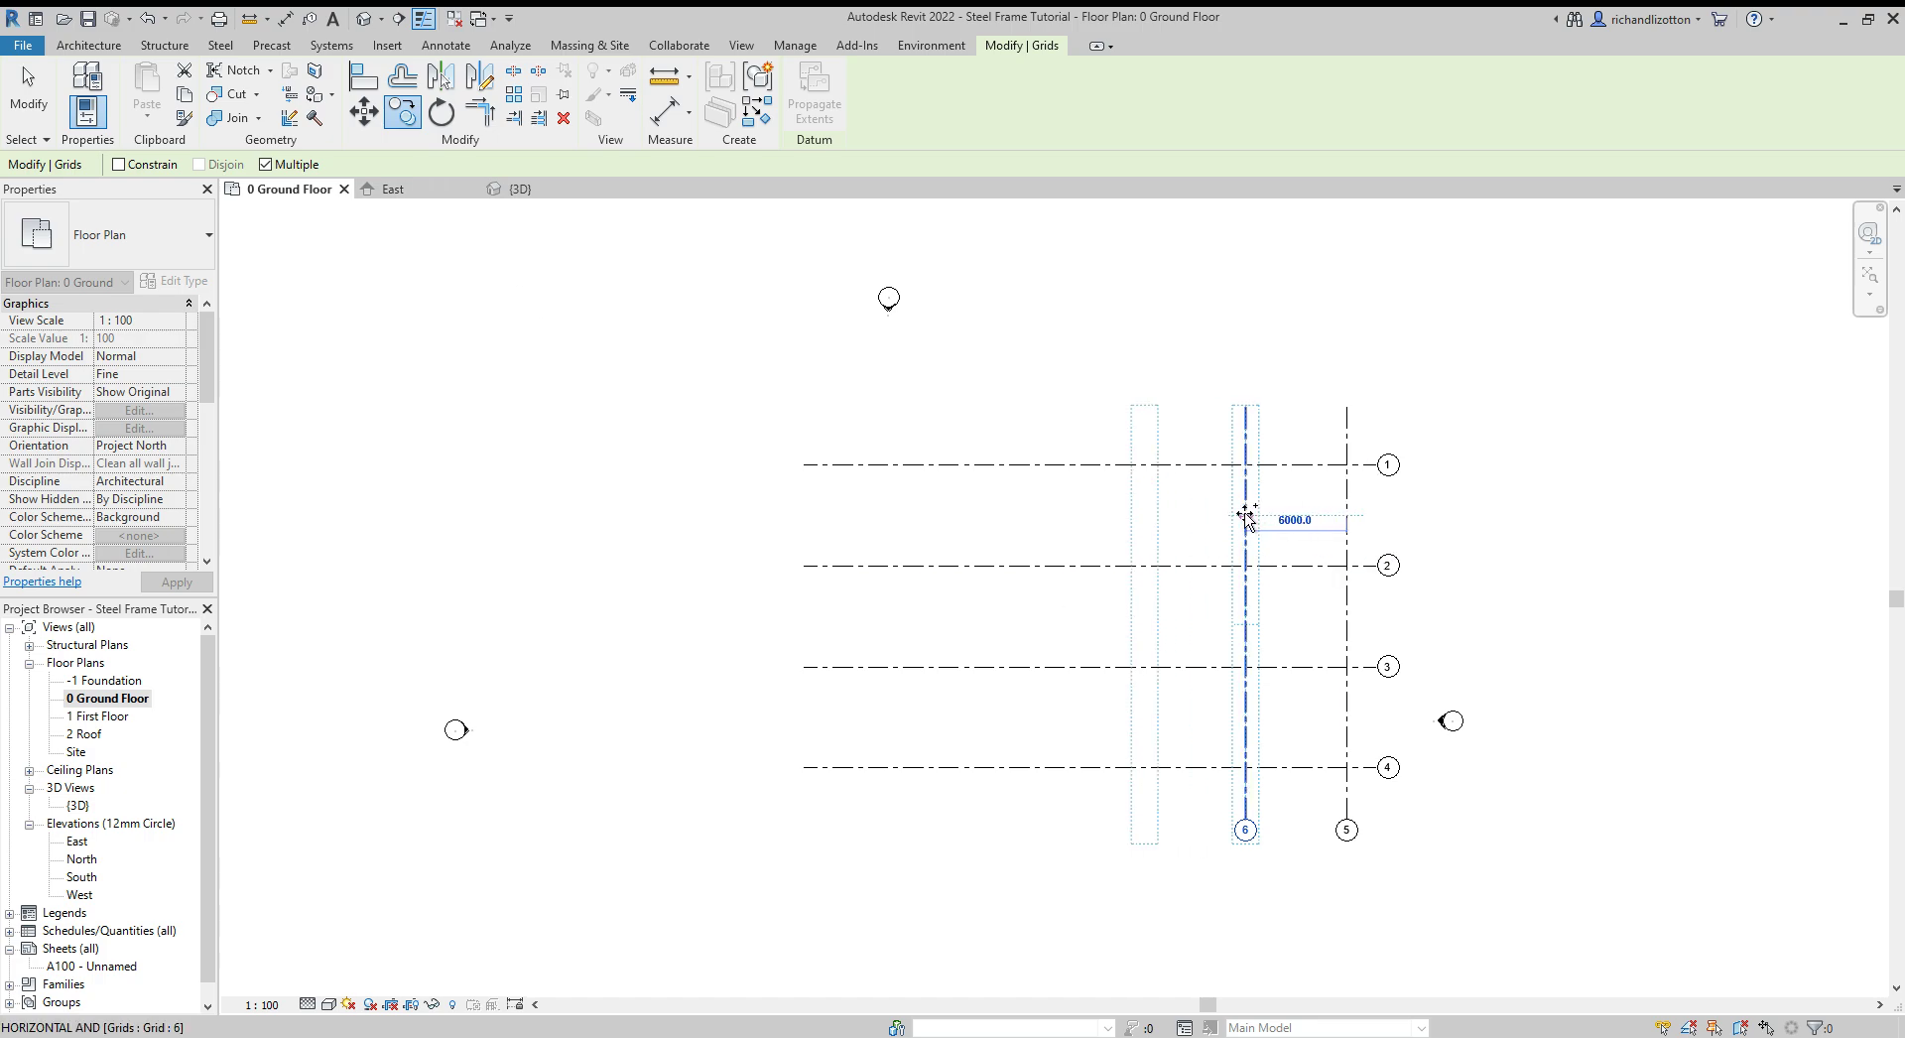
pyautogui.click(1247, 518)
pyautogui.click(1147, 521)
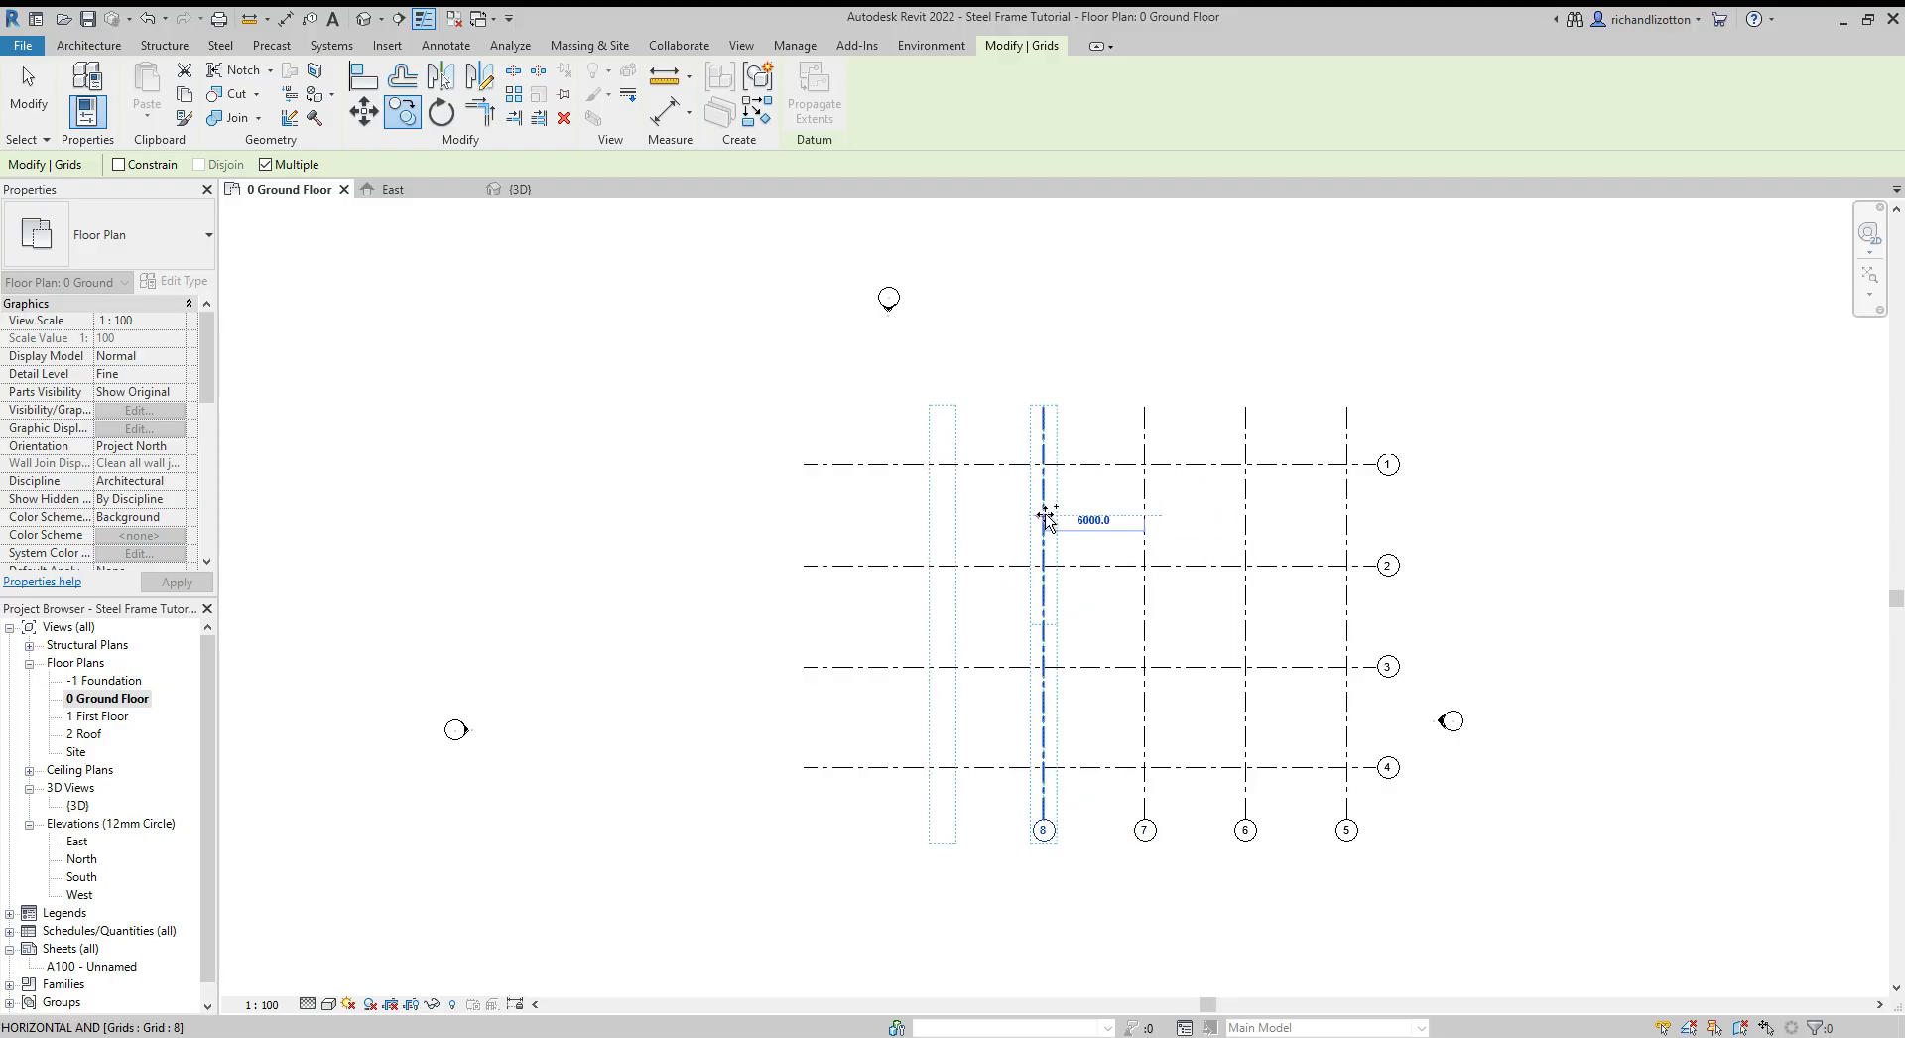
pyautogui.click(1047, 517)
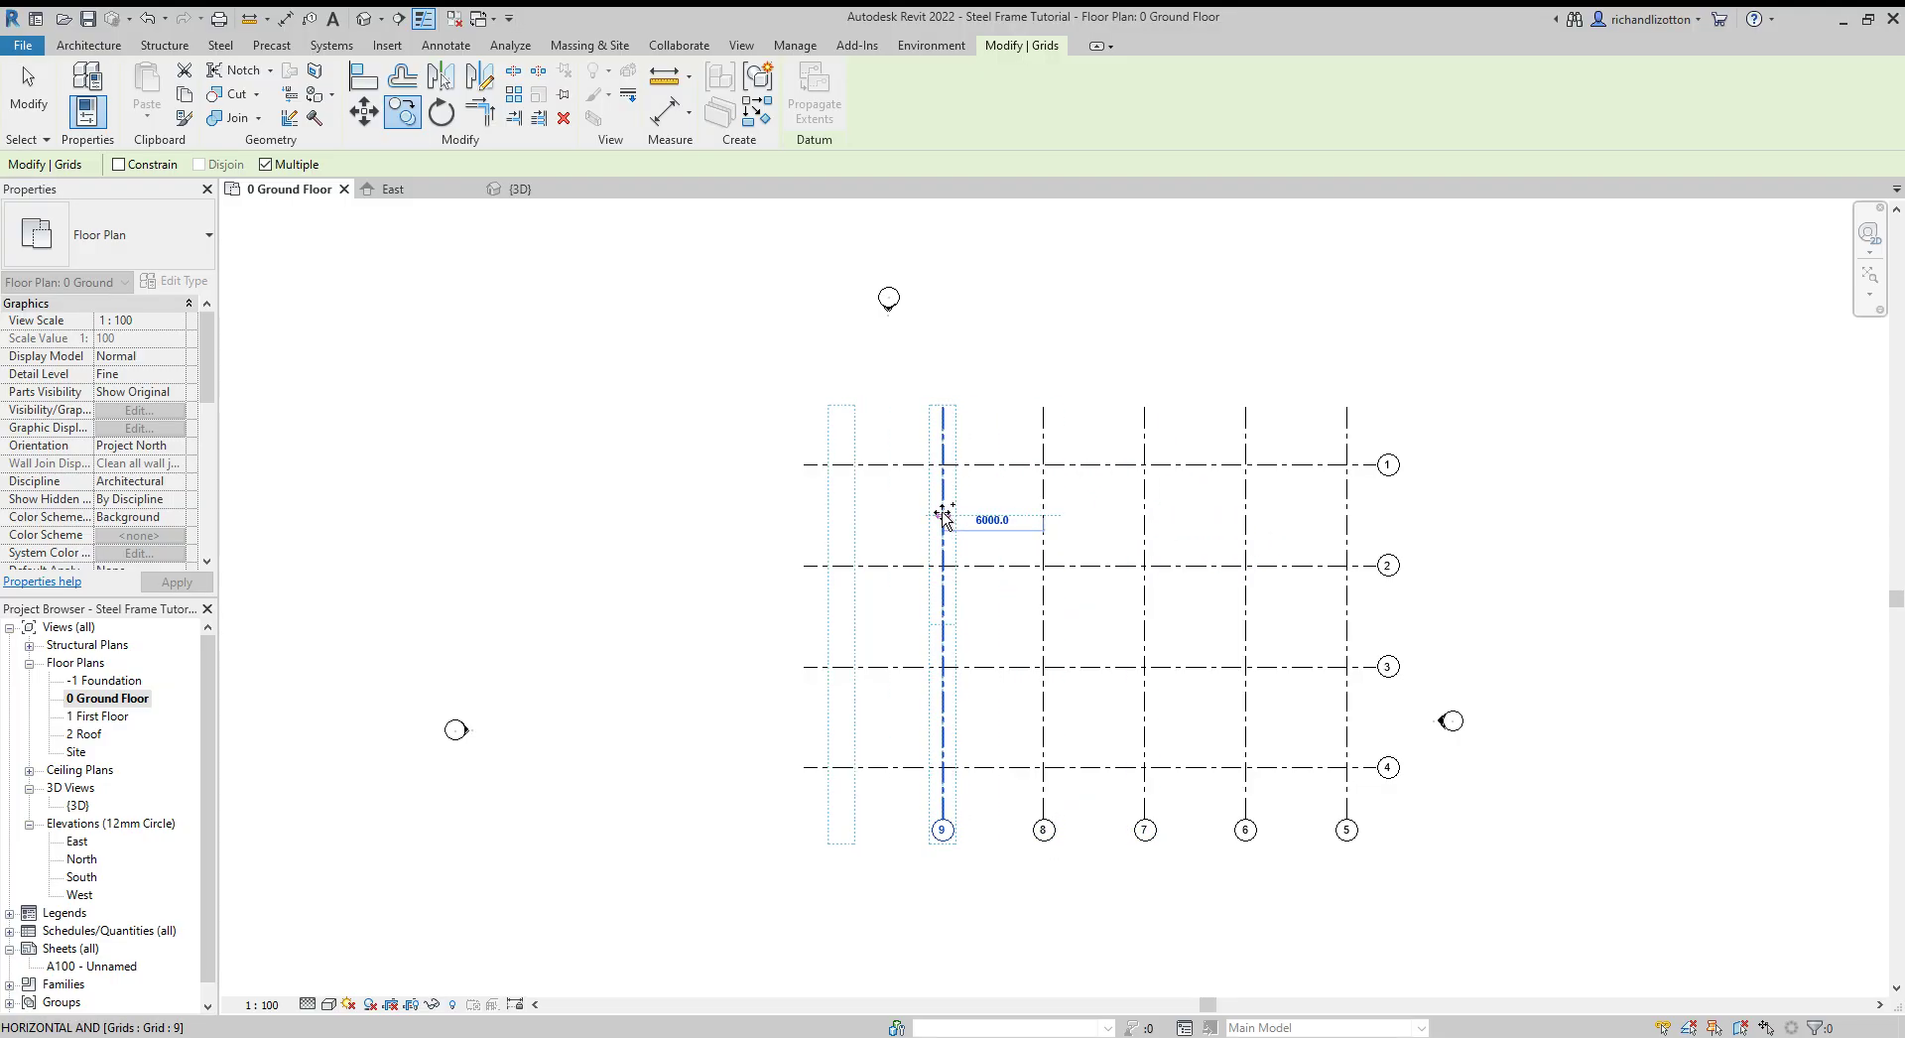
pyautogui.click(944, 516)
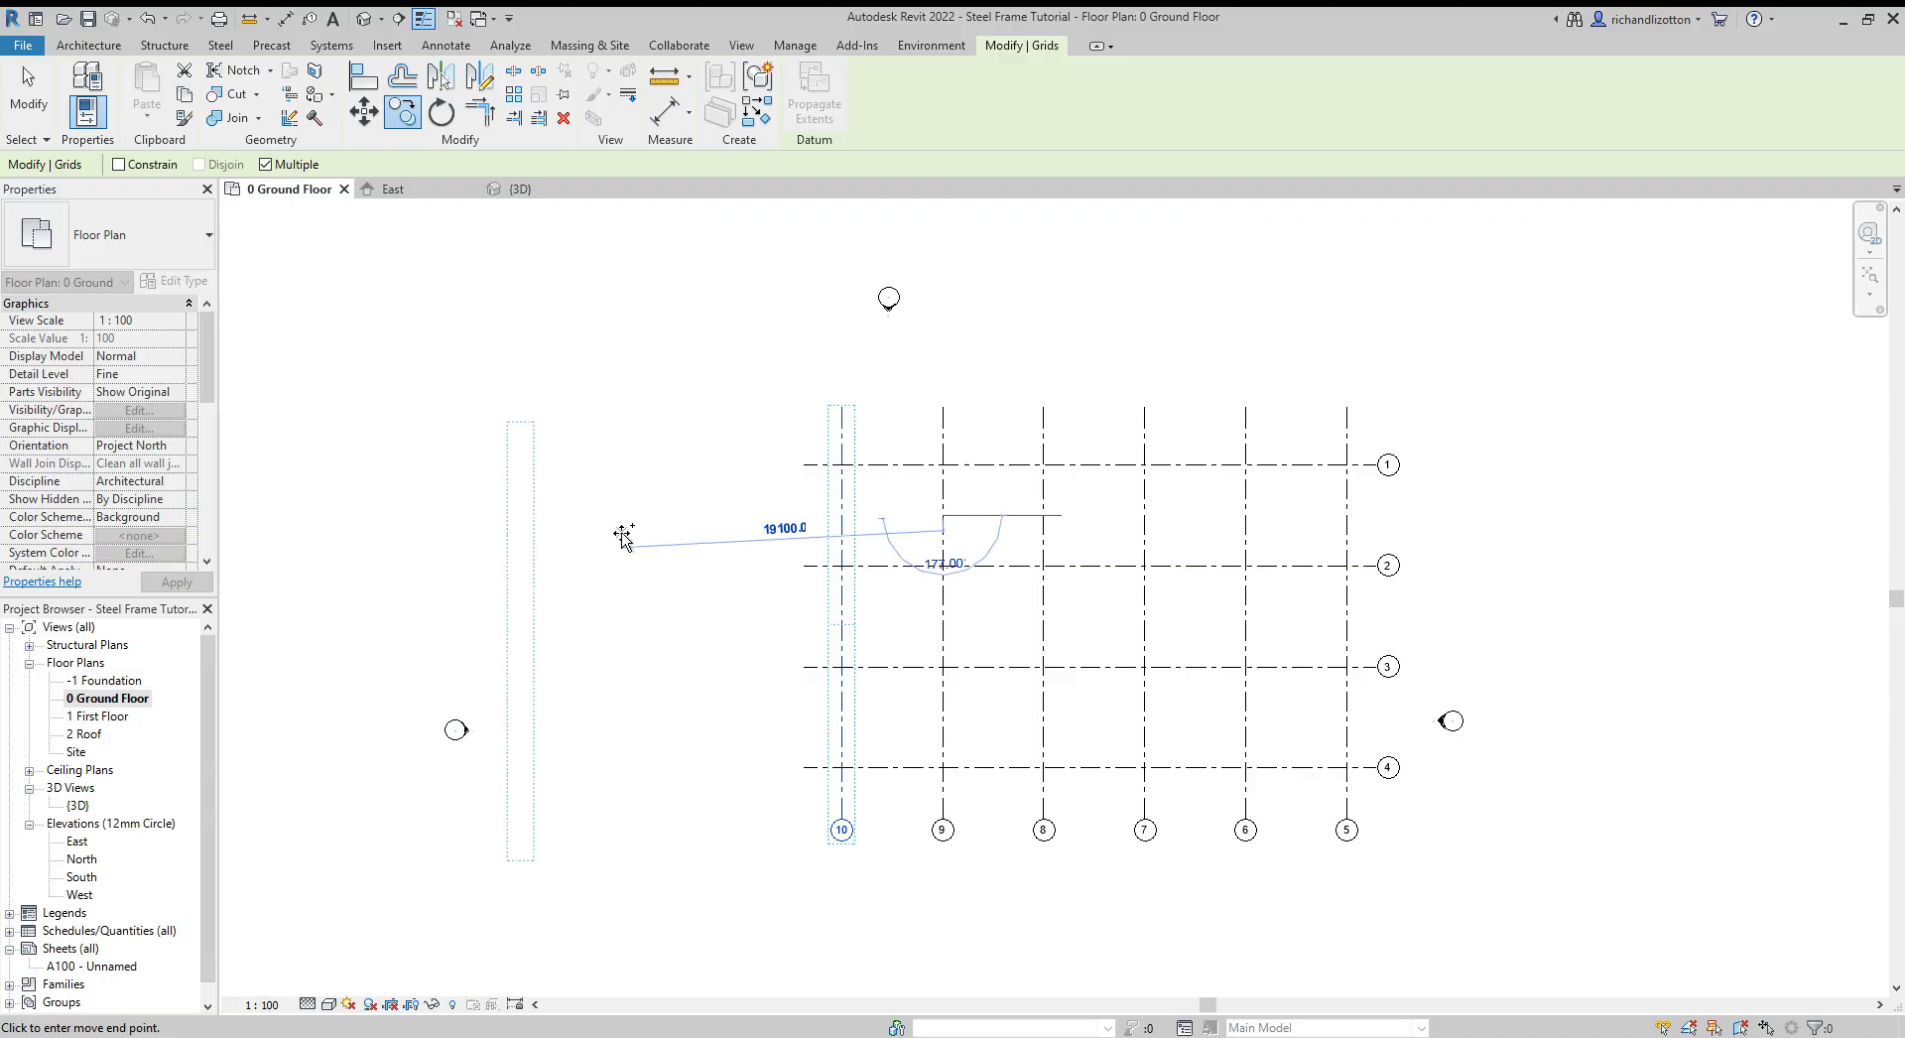
pyautogui.press('Escape')
pyautogui.press('Escape')
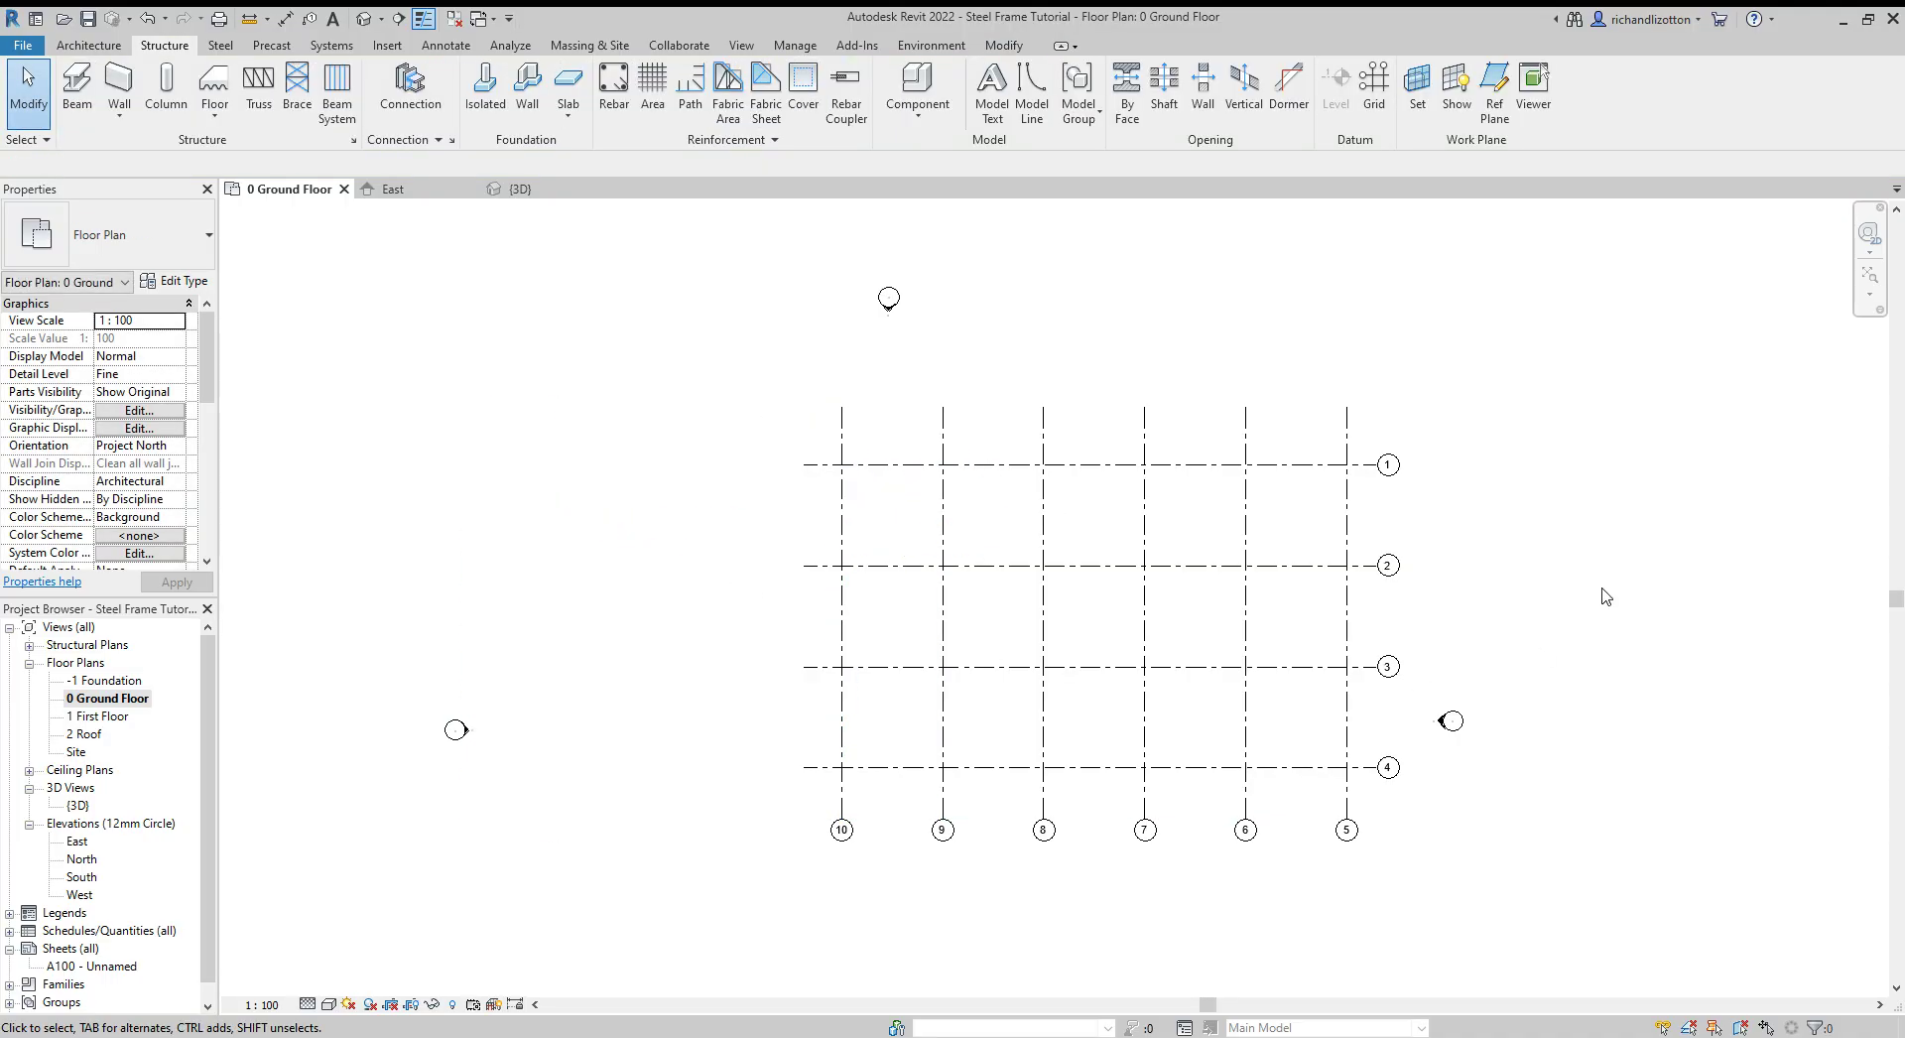
pyautogui.moveTo(1605, 596); pyautogui.dragTo(1555, 584, button='middle')
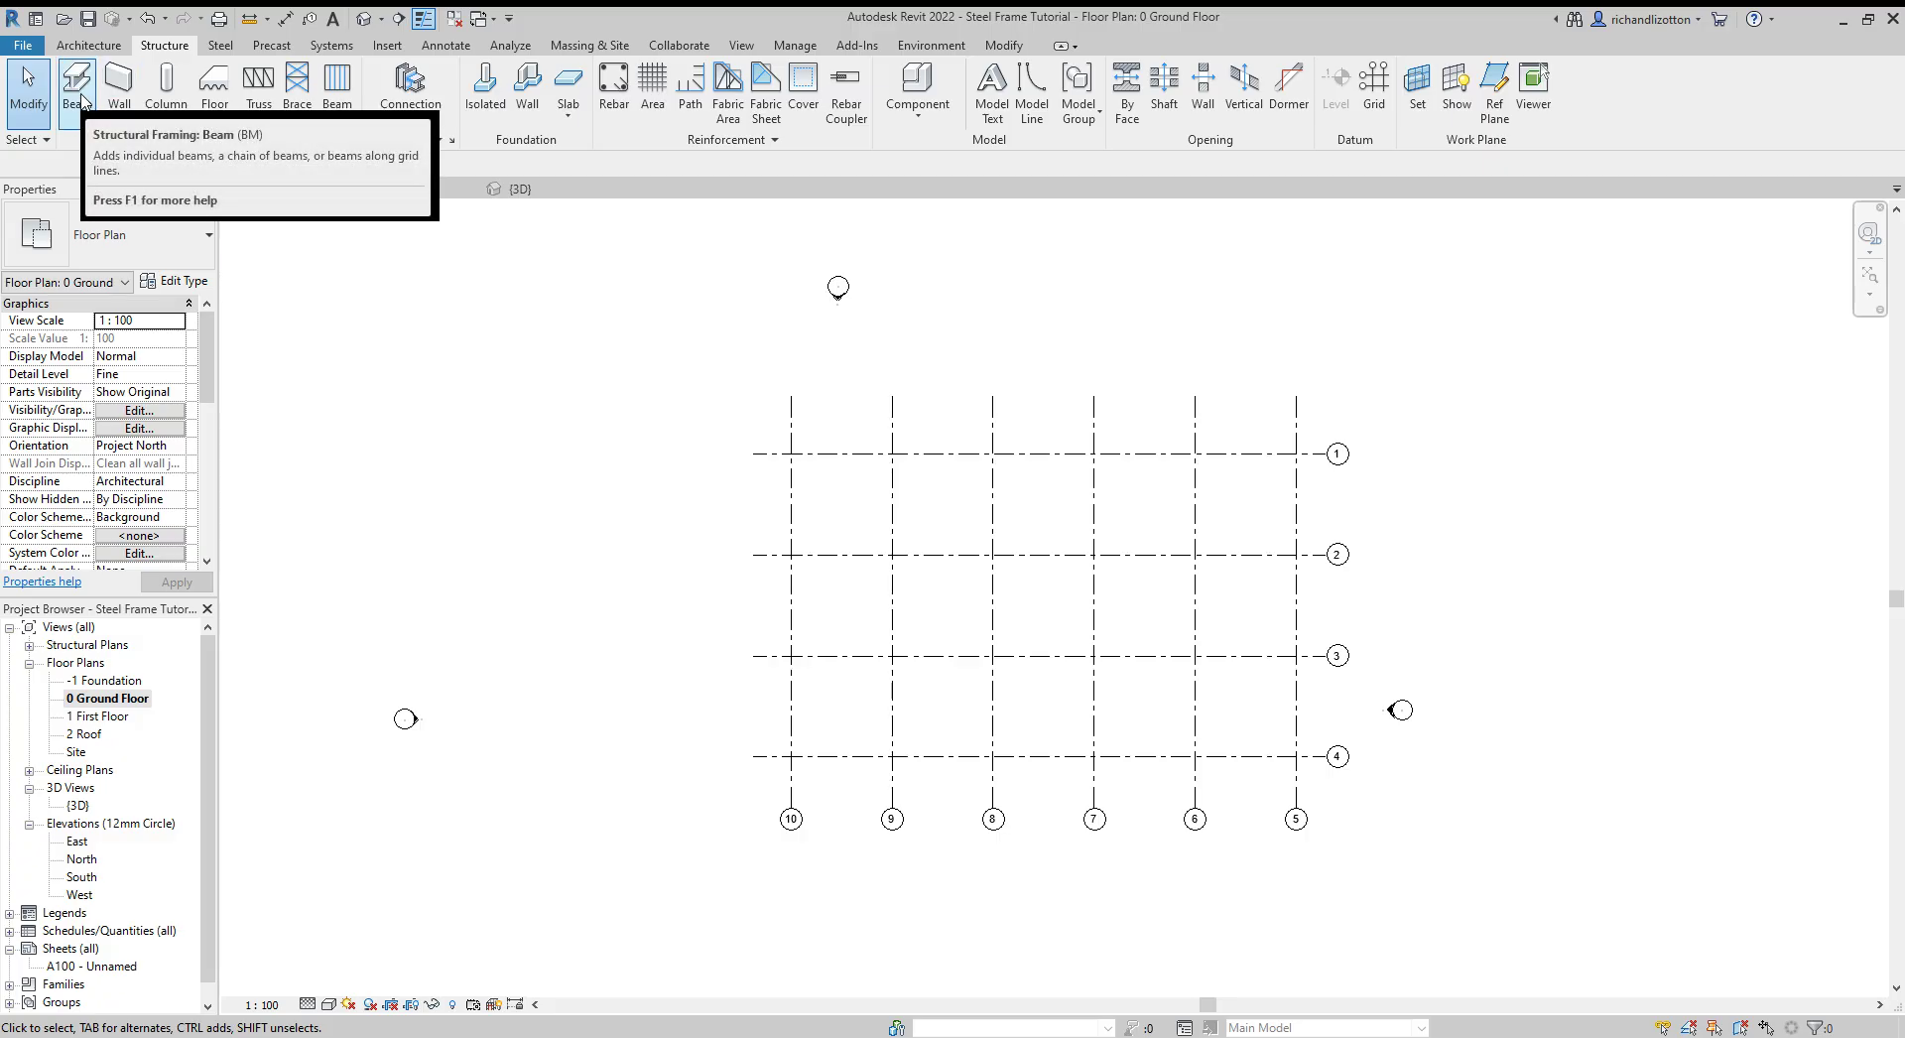
# - Start the Structural Column tool and browse Load Family up to the UK library folder
pyautogui.click(168, 95)
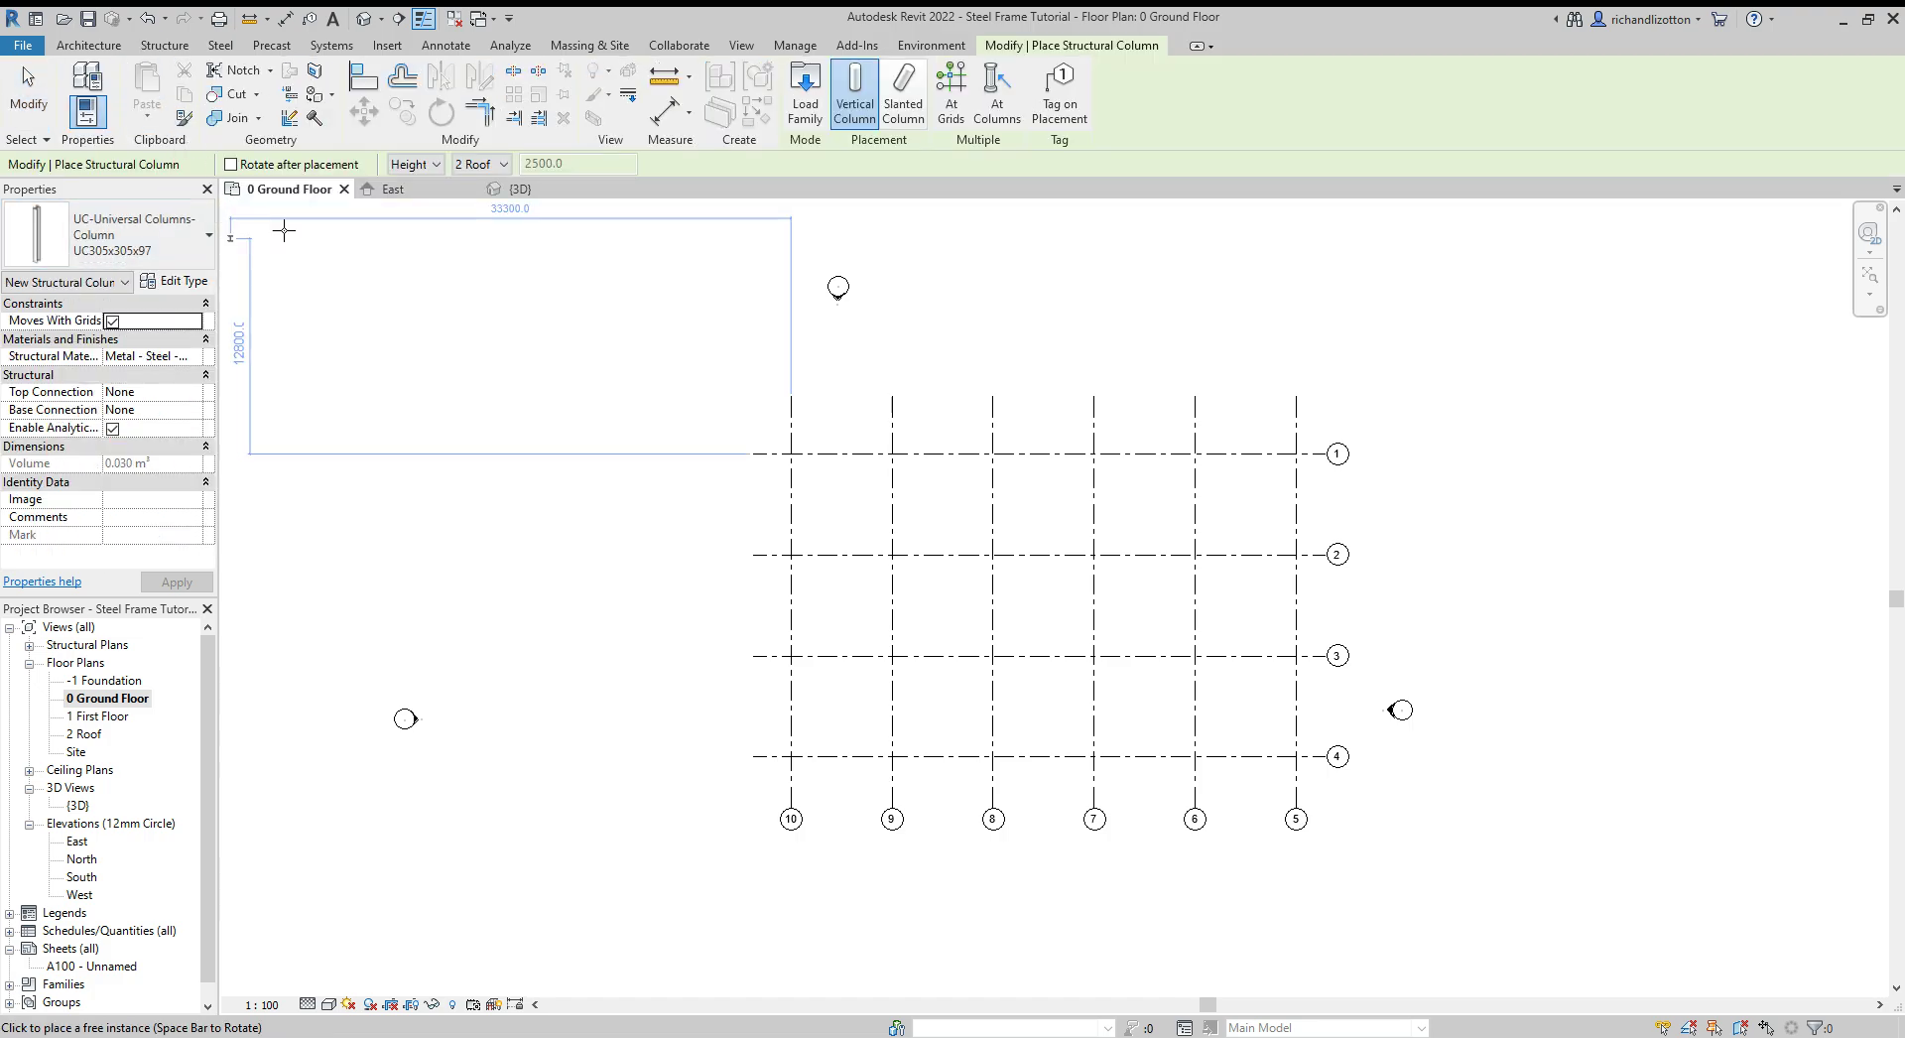
pyautogui.click(806, 99)
pyautogui.click(1202, 329)
pyautogui.click(1204, 331)
pyautogui.click(1203, 330)
pyautogui.click(1203, 329)
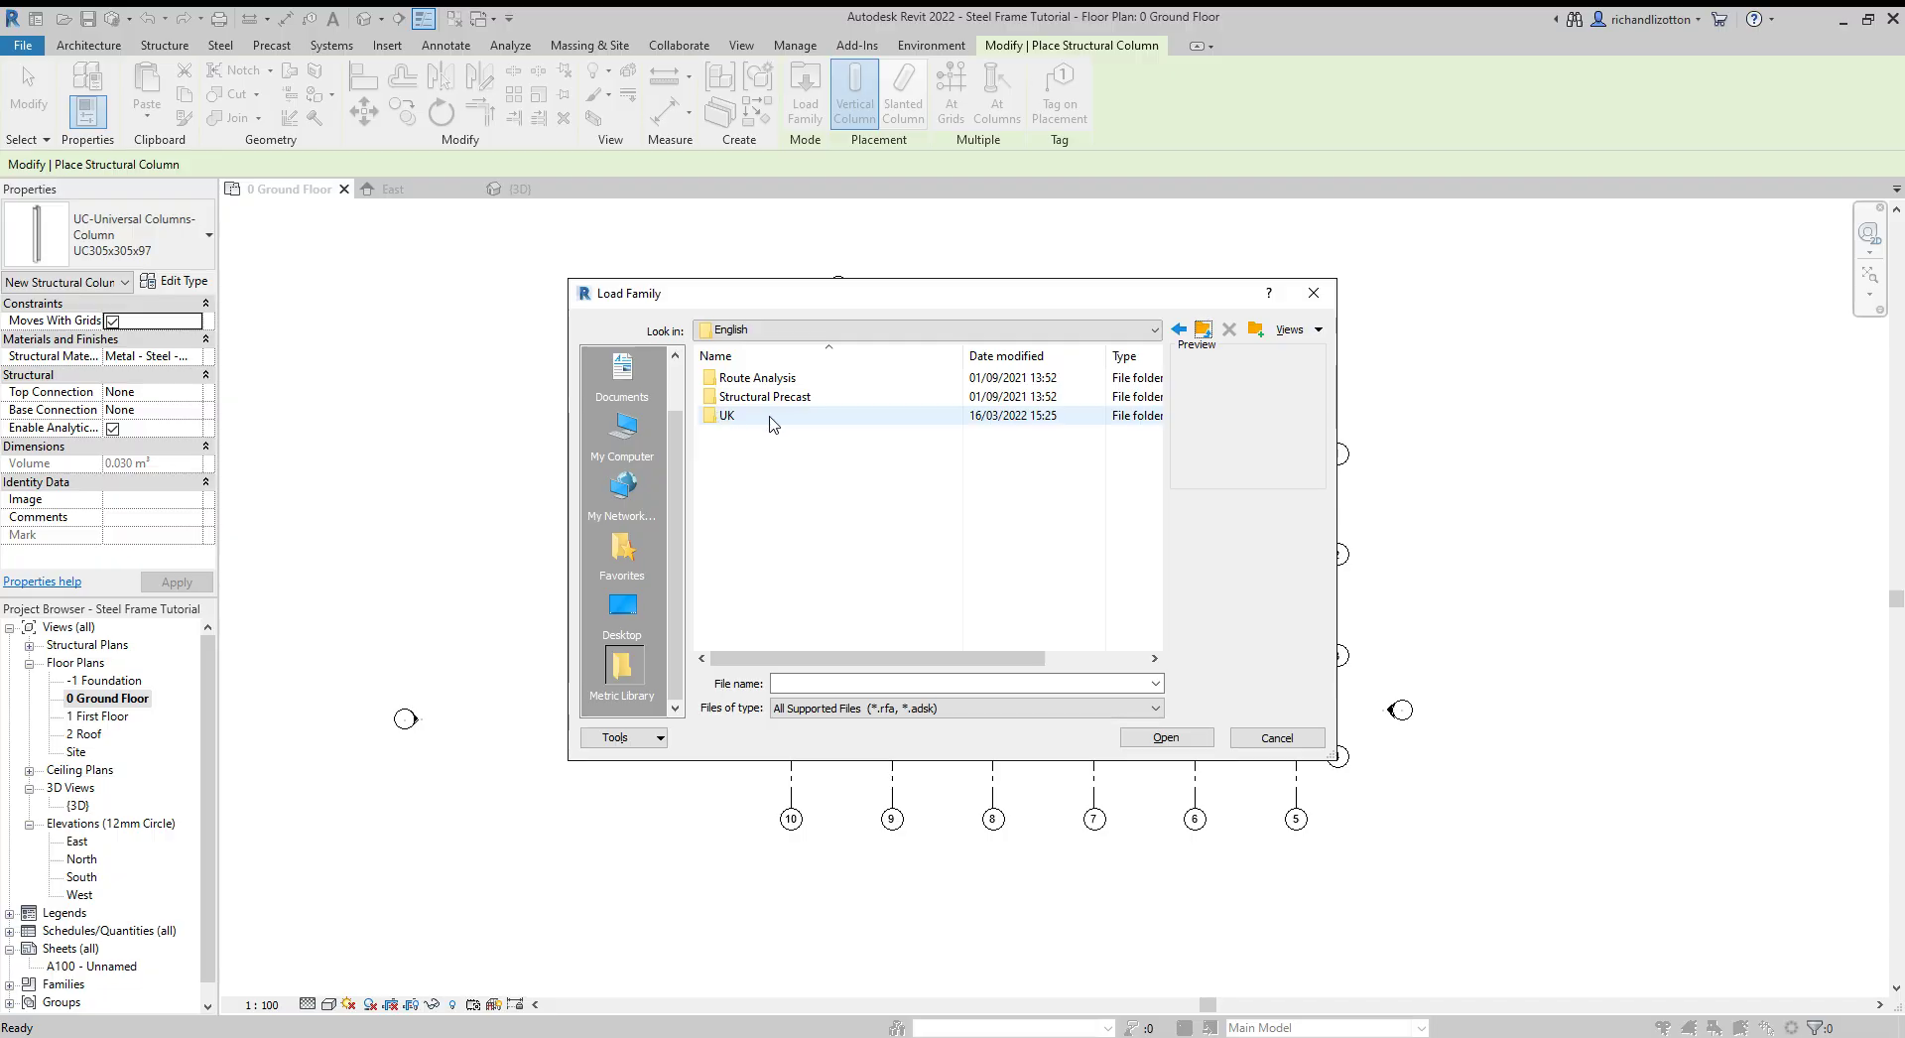
# - Load UC-Universal Columns-Column.rfa from UK > Structural Columns > Steel > British Standard
pyautogui.doubleClick(746, 417)
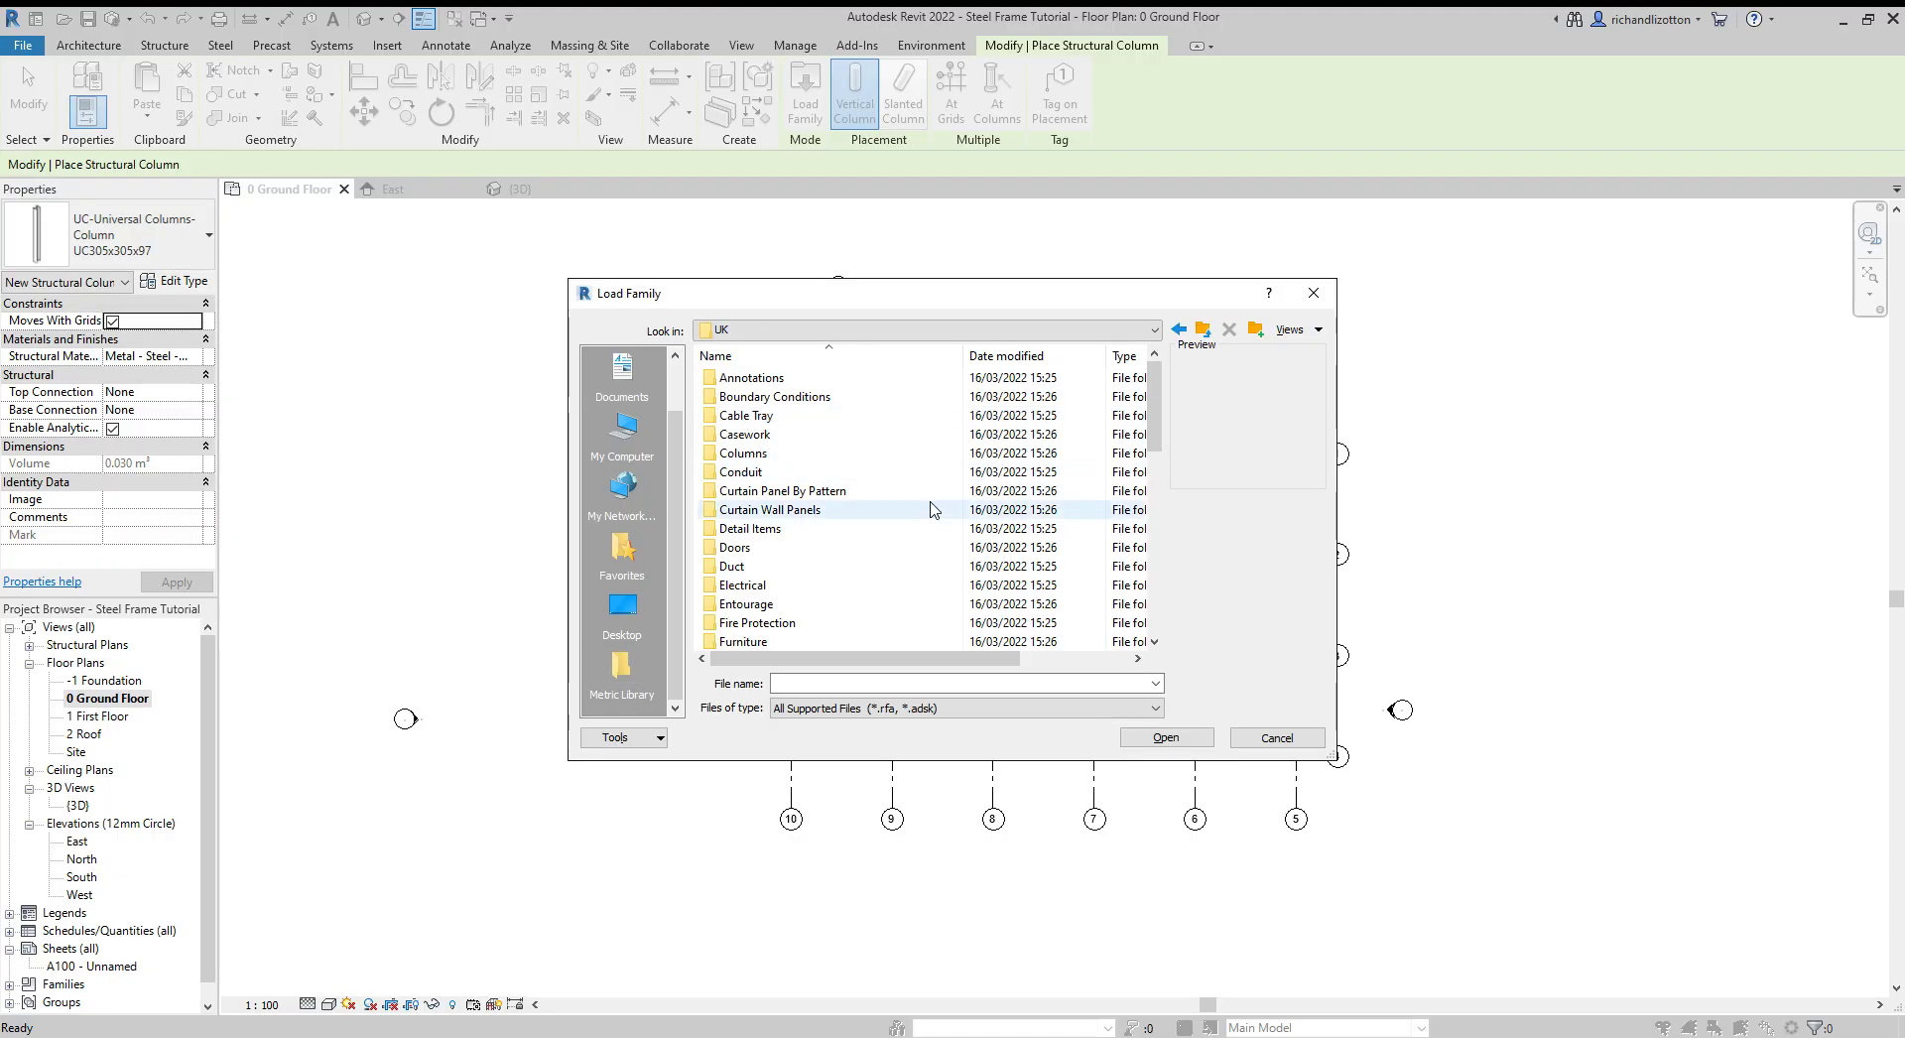
pyautogui.scroll(-6, 933, 511)
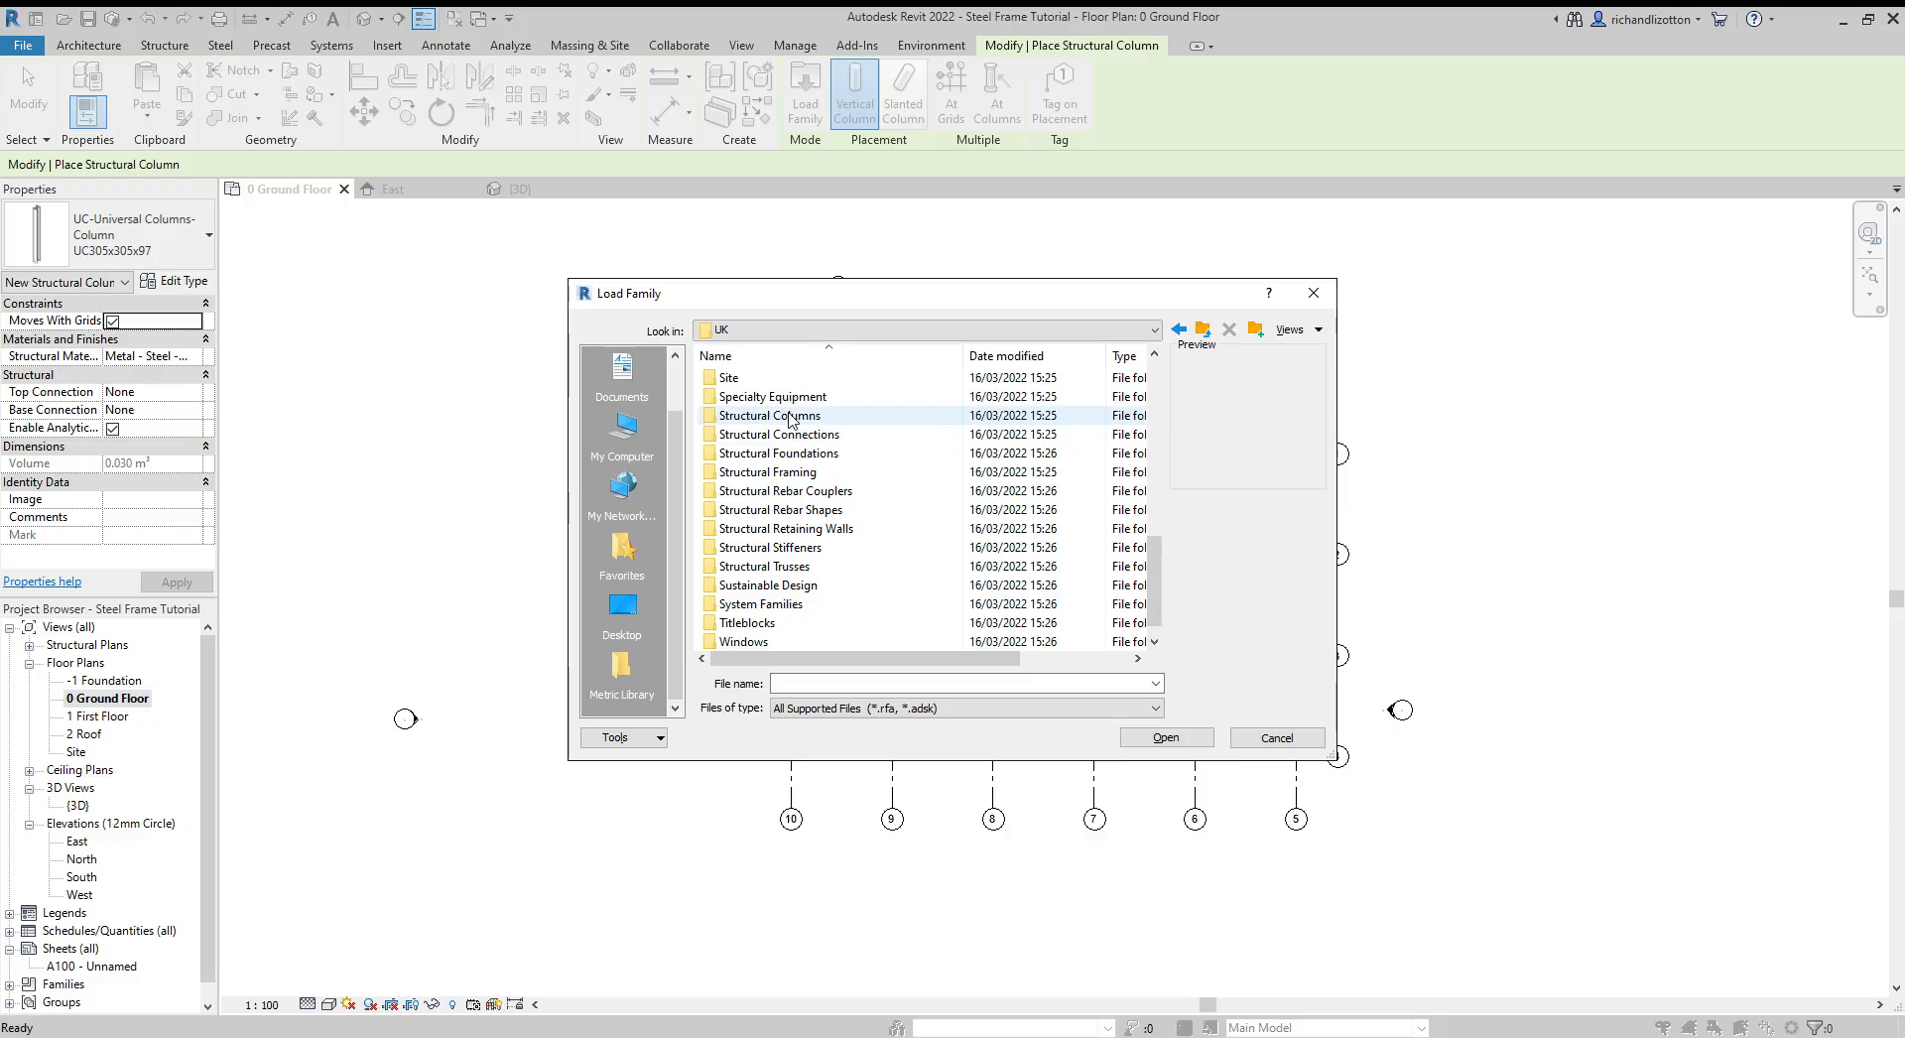
pyautogui.doubleClick(818, 417)
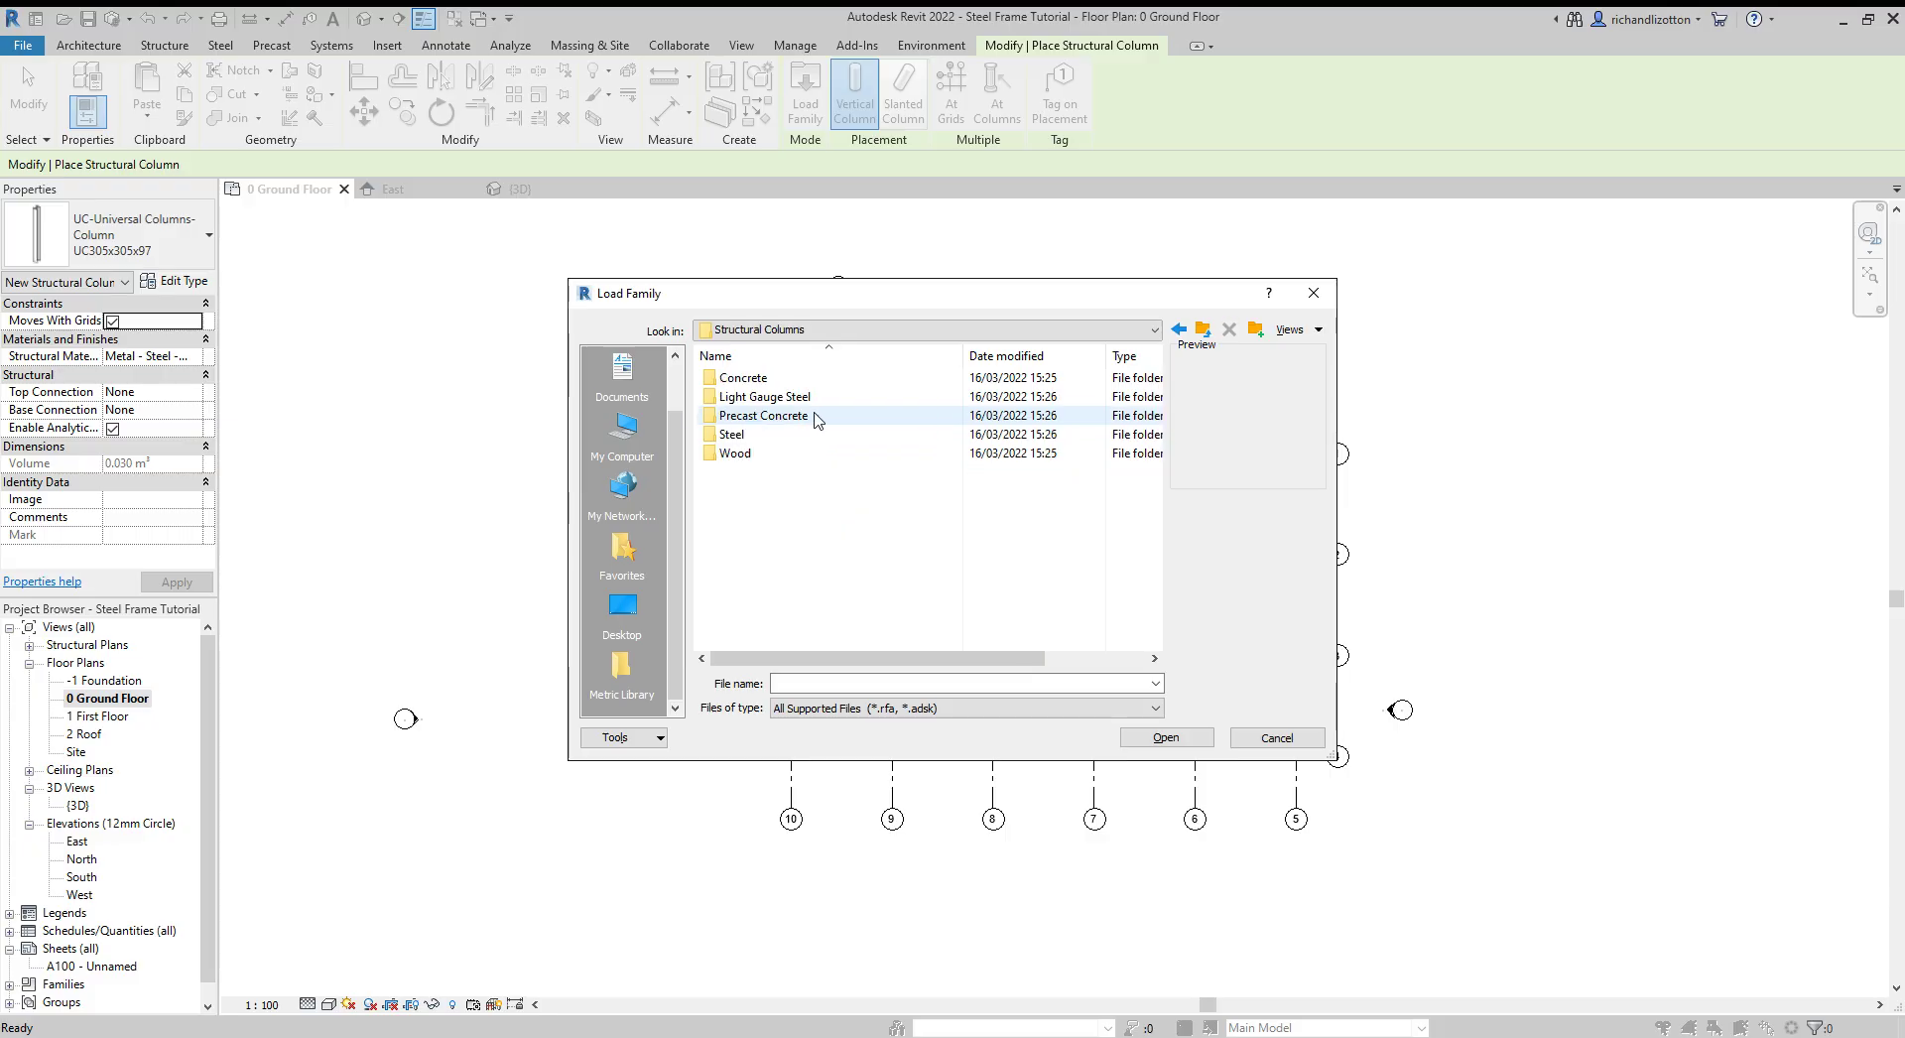
pyautogui.doubleClick(759, 437)
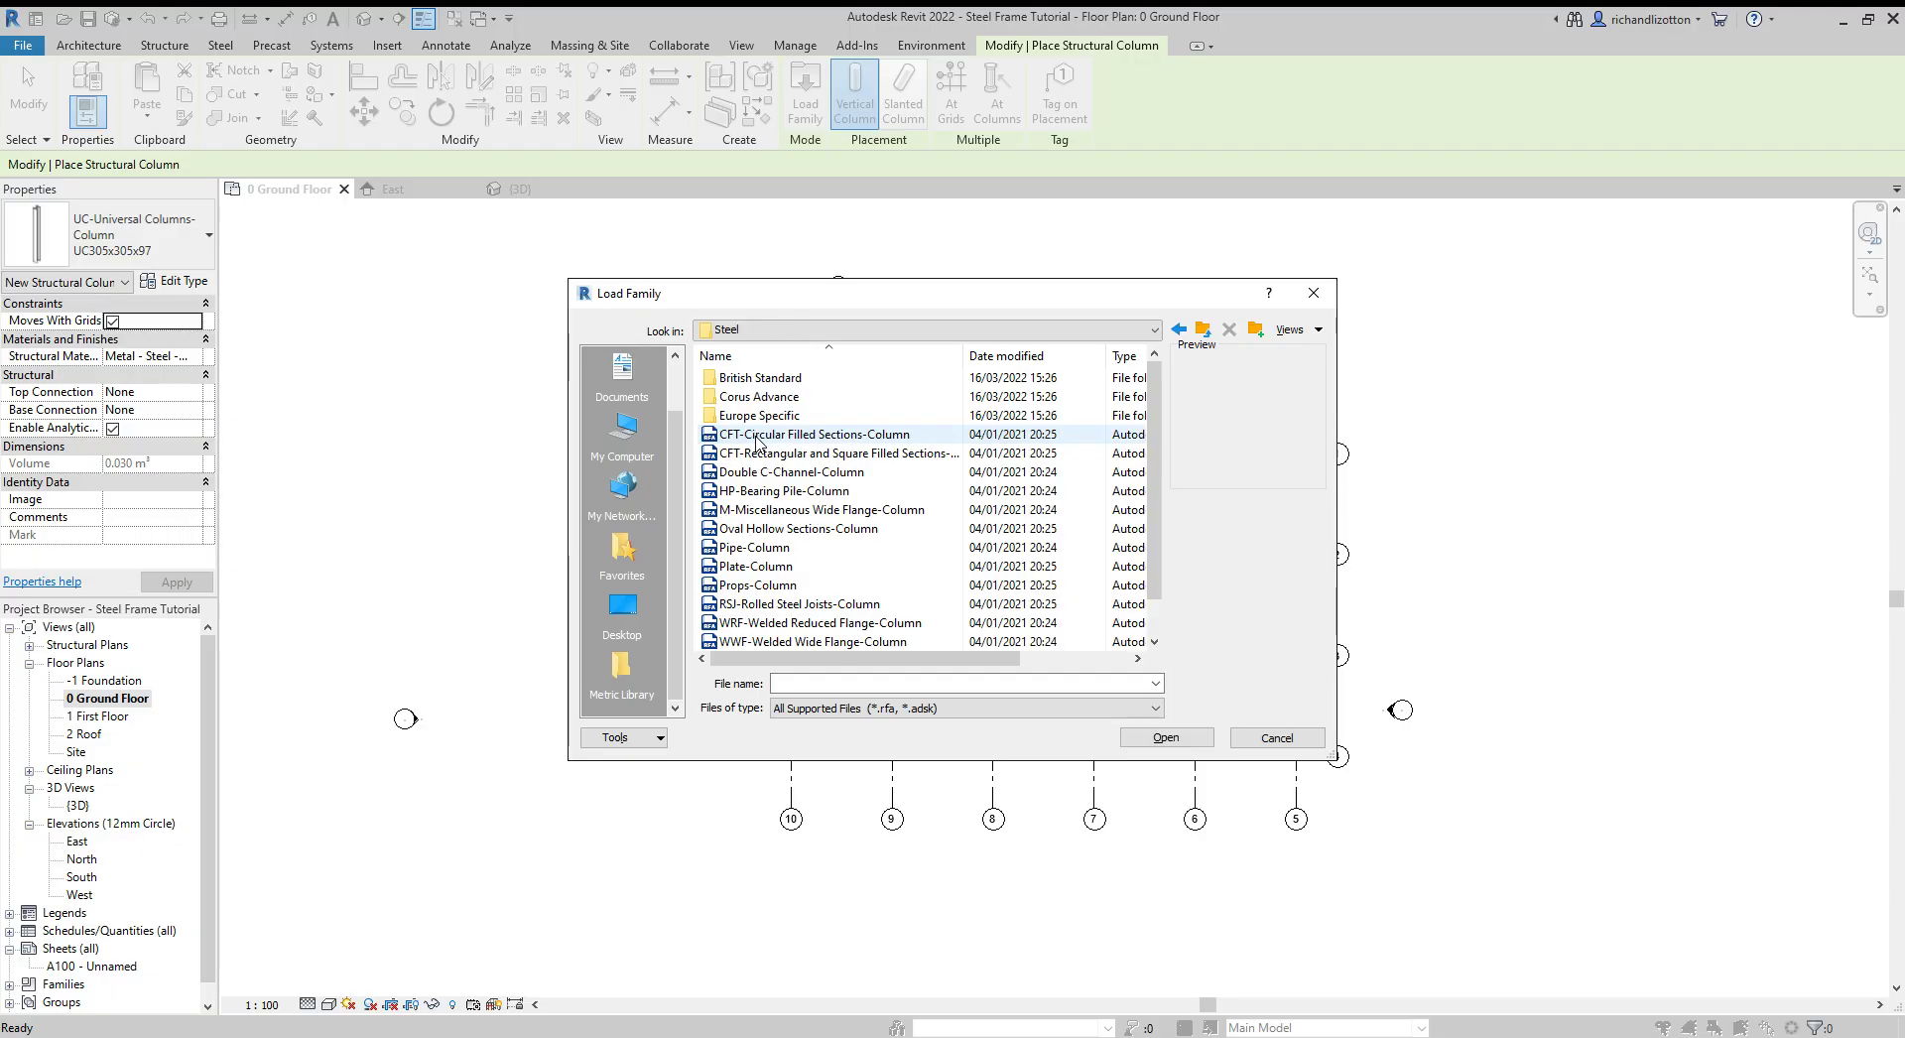
pyautogui.doubleClick(754, 380)
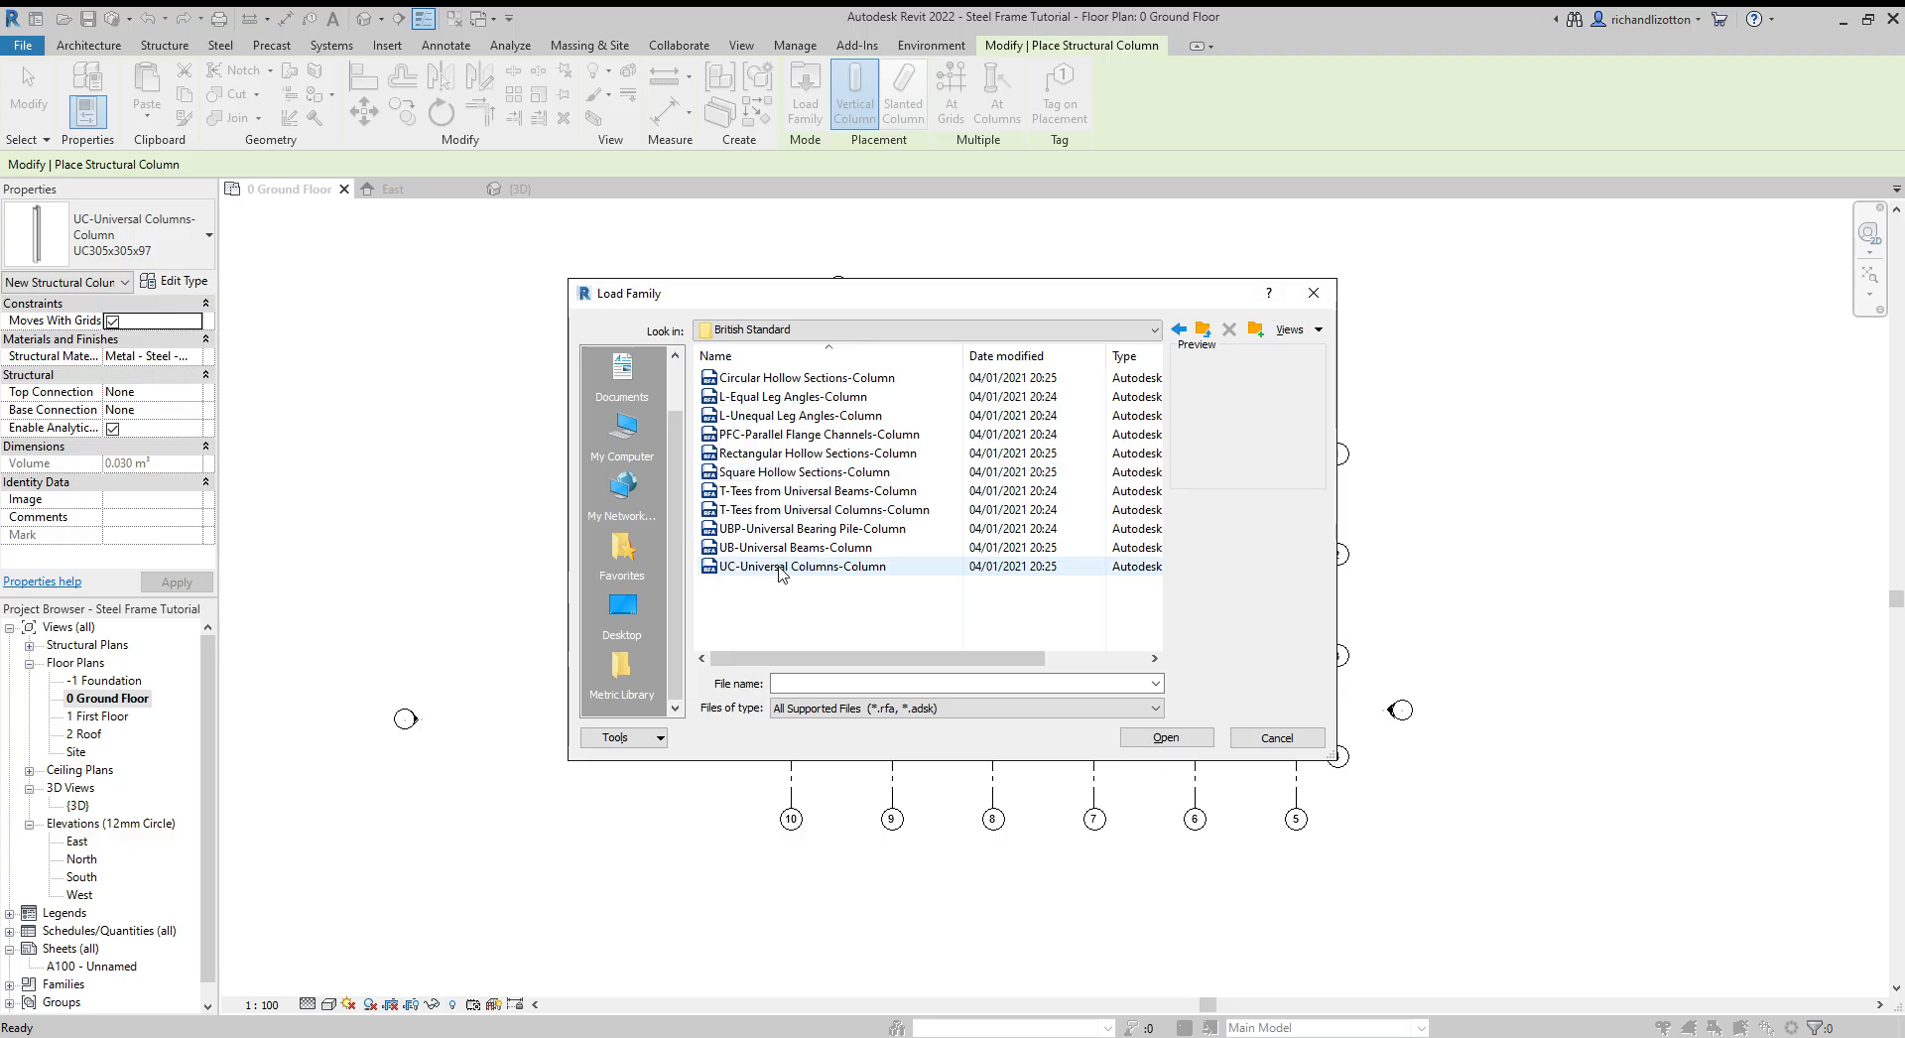
pyautogui.click(783, 568)
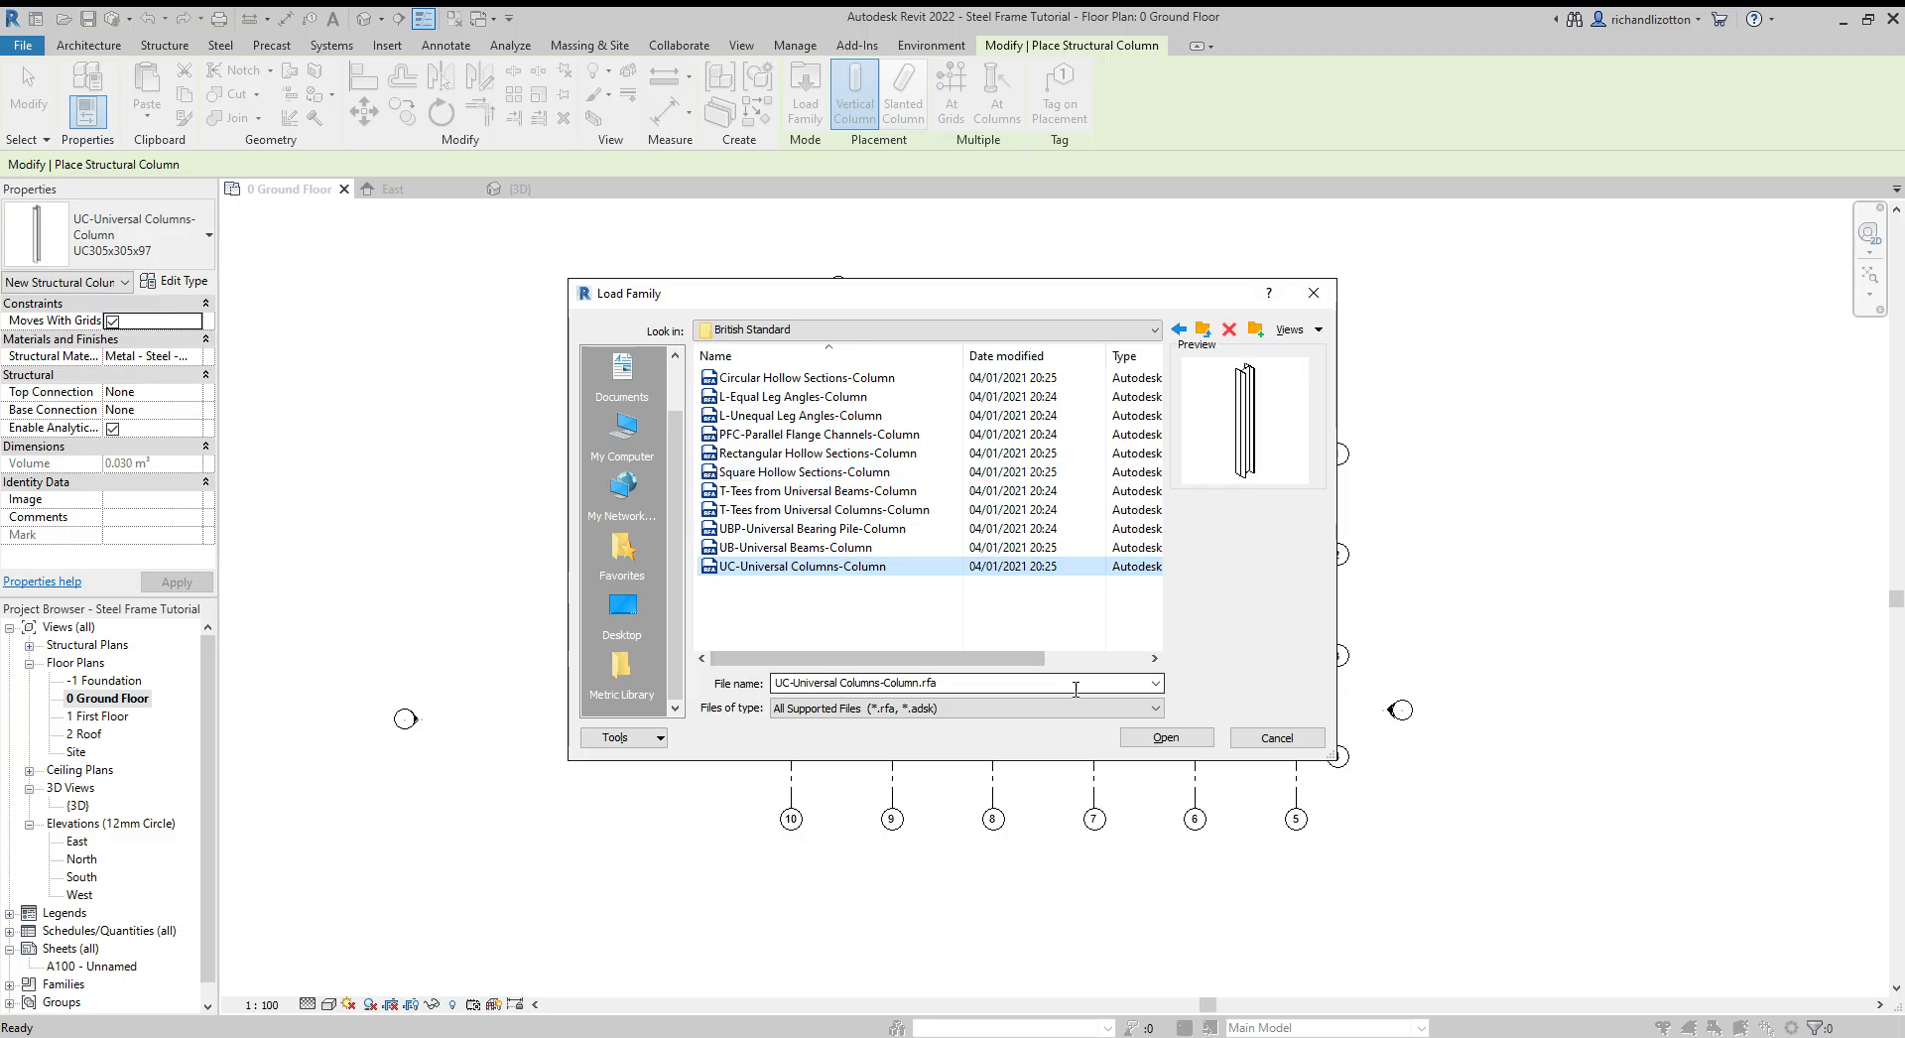
pyautogui.click(1163, 738)
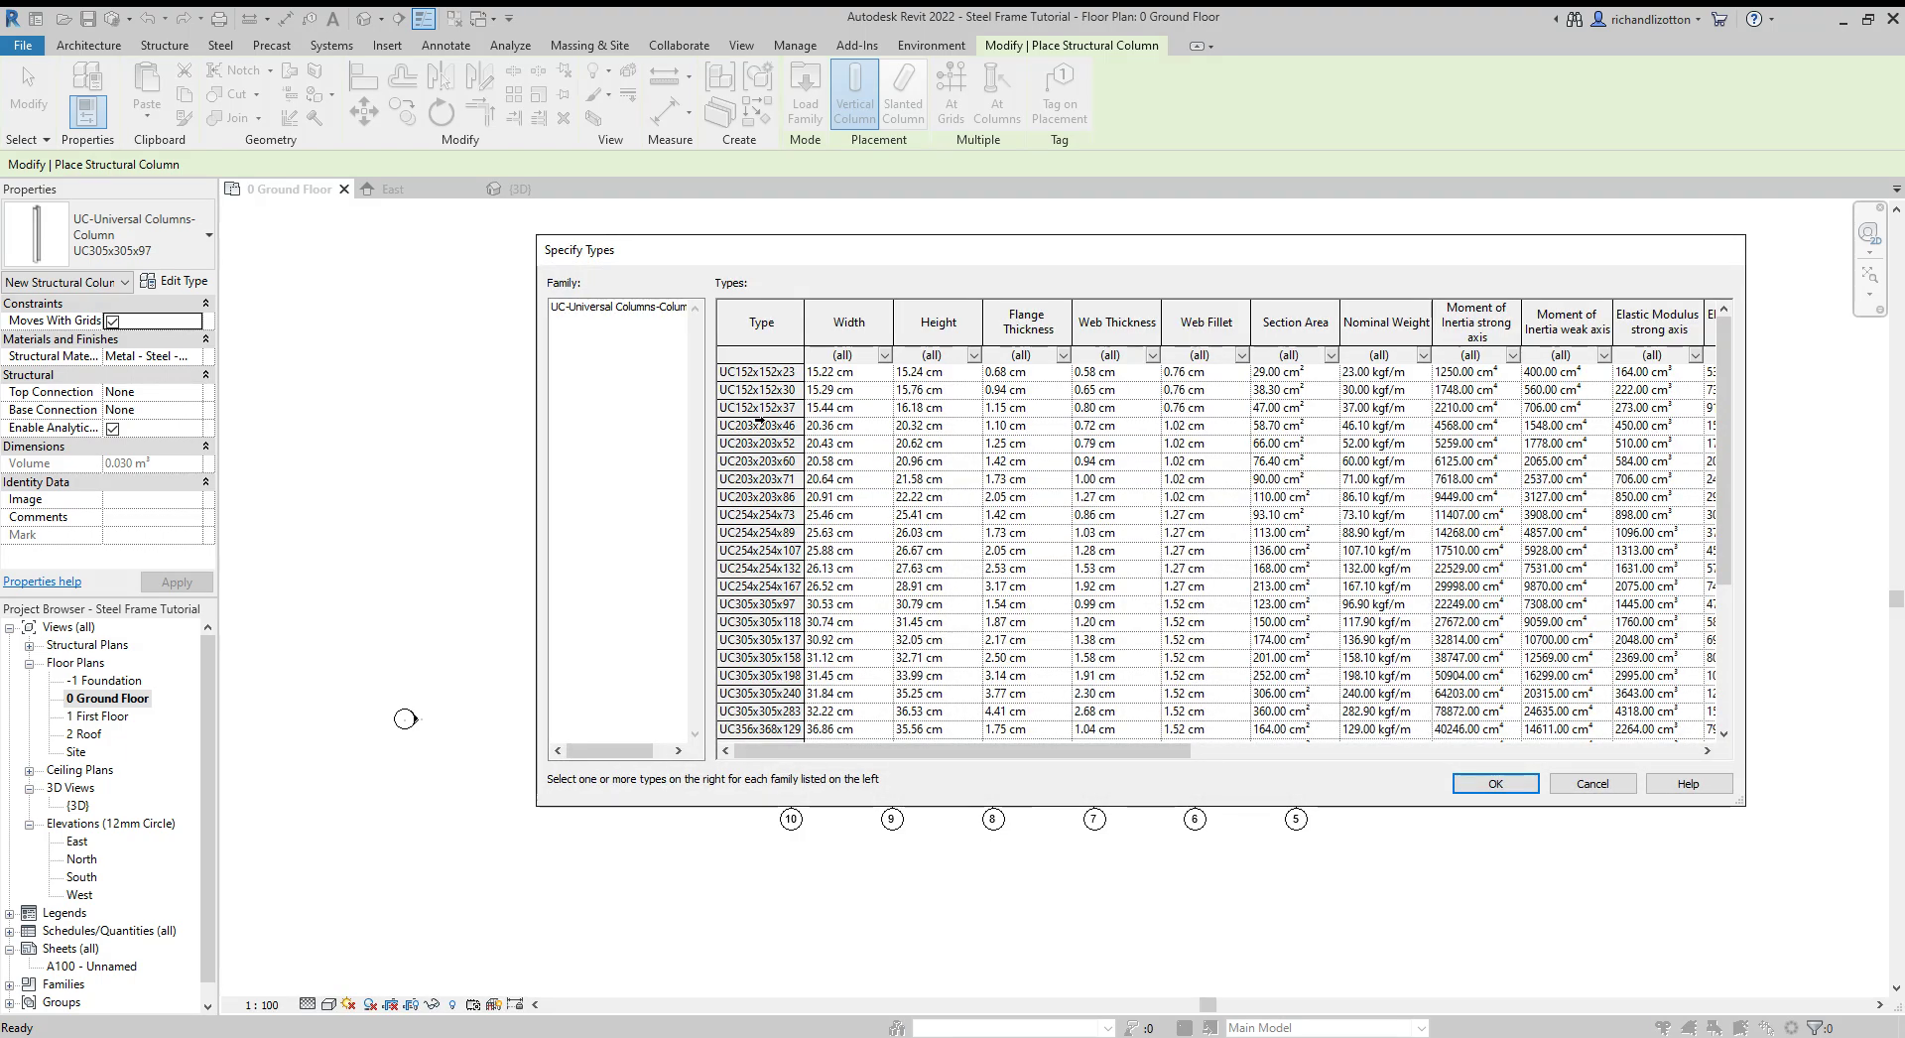
pyautogui.scroll(-4, 769, 693)
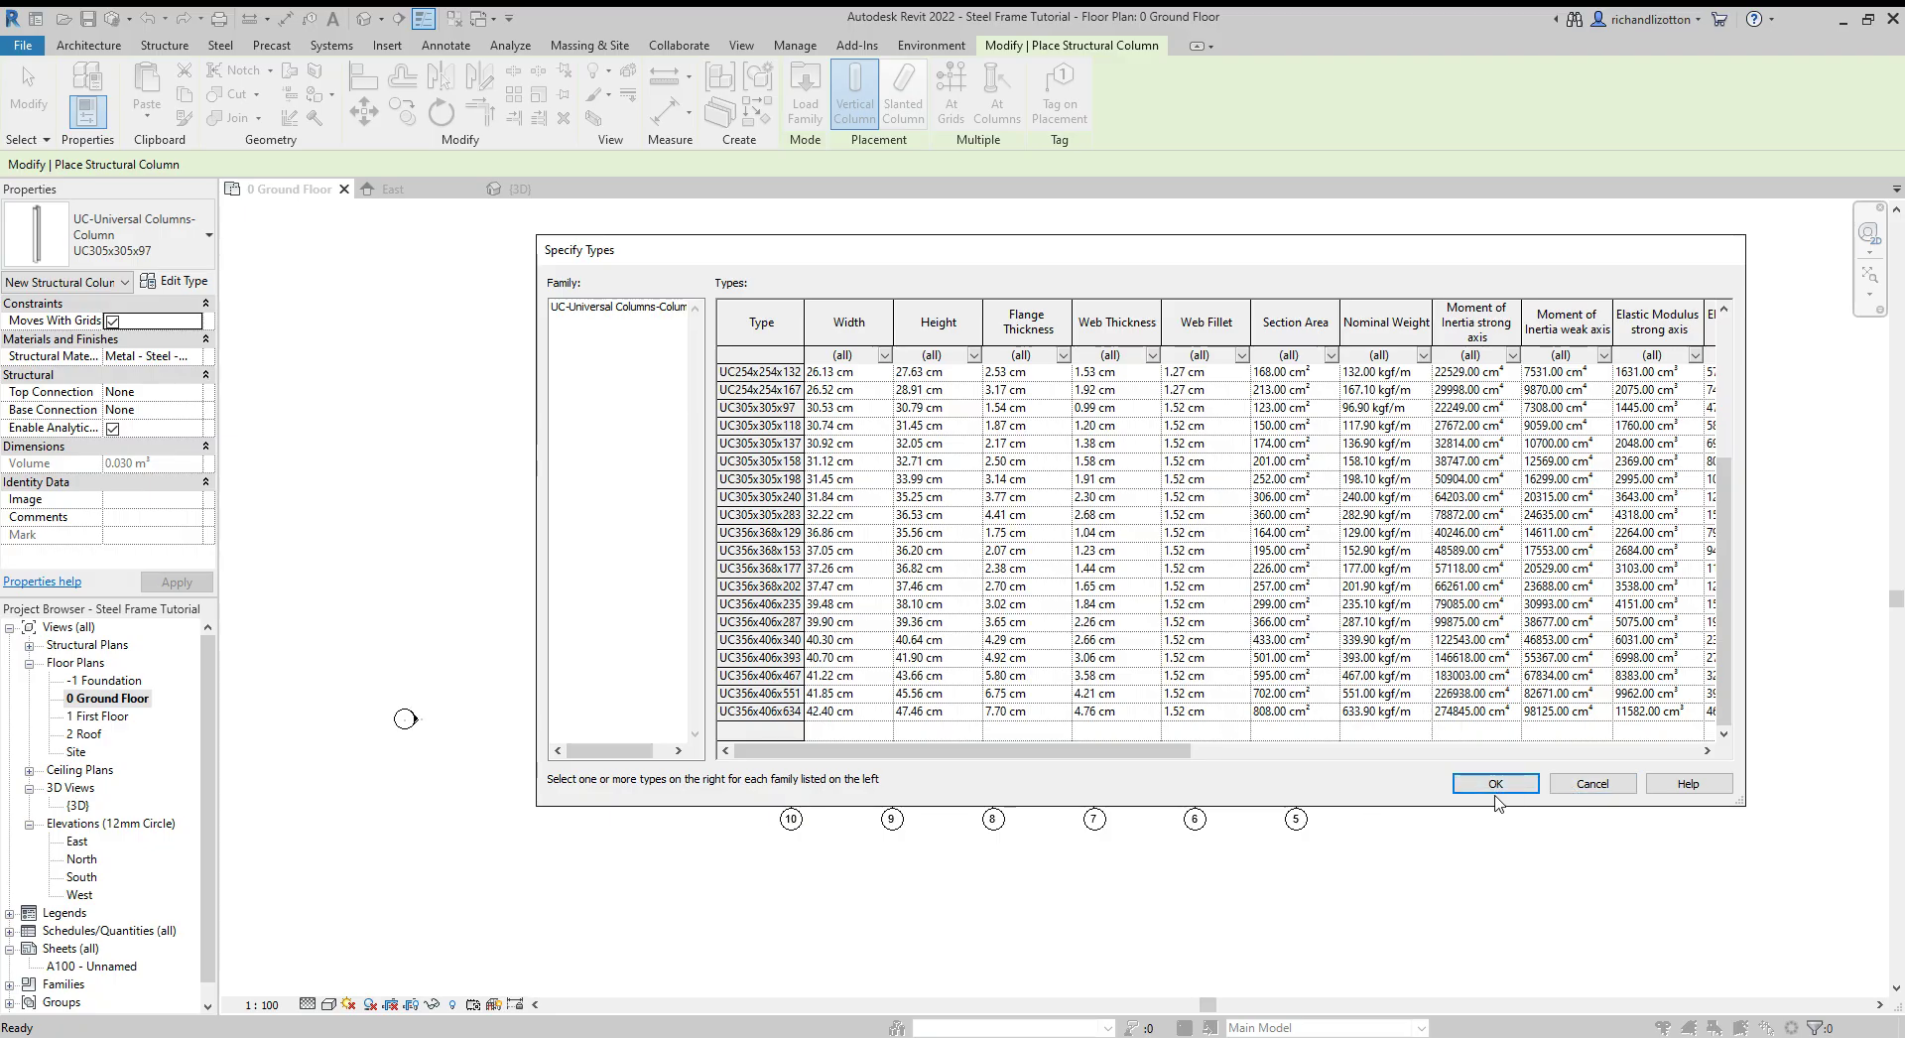
pyautogui.click(1583, 786)
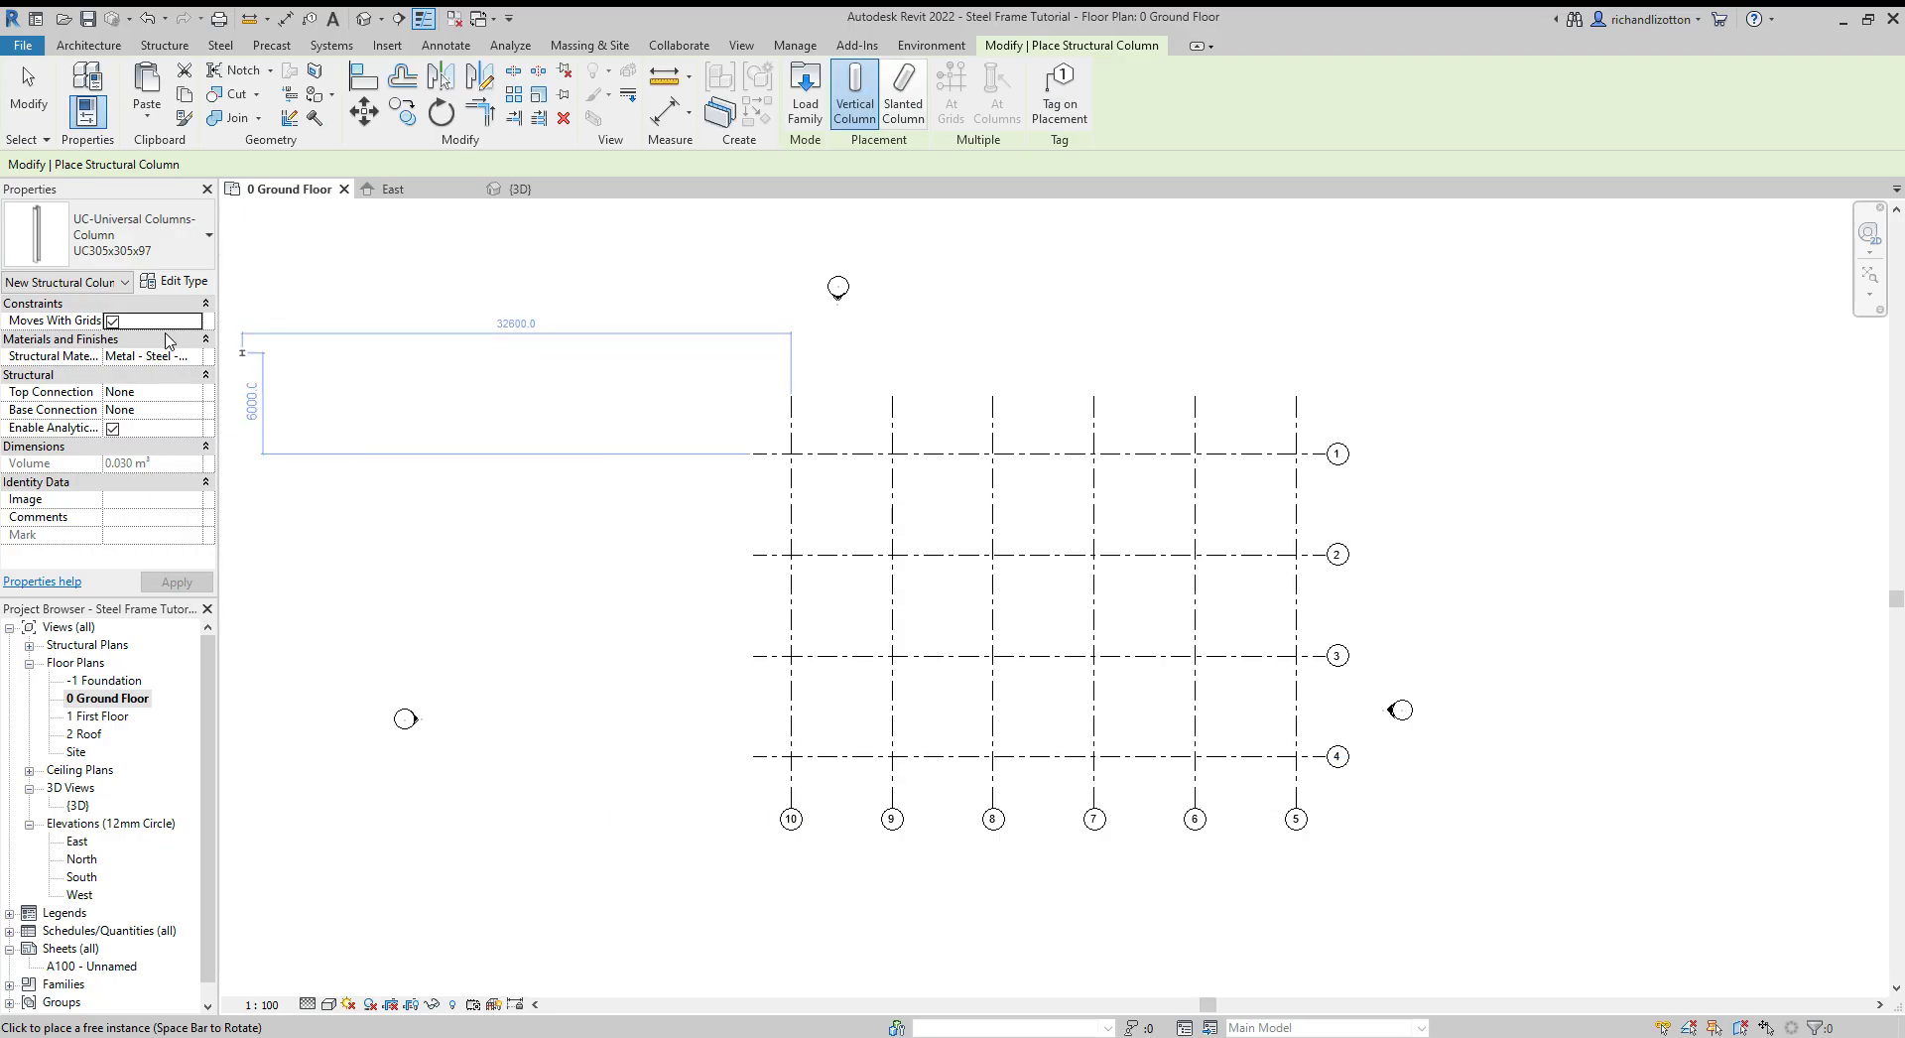
# - Choose the UC305x305x240 column type in the Type Selector
pyautogui.click(198, 251)
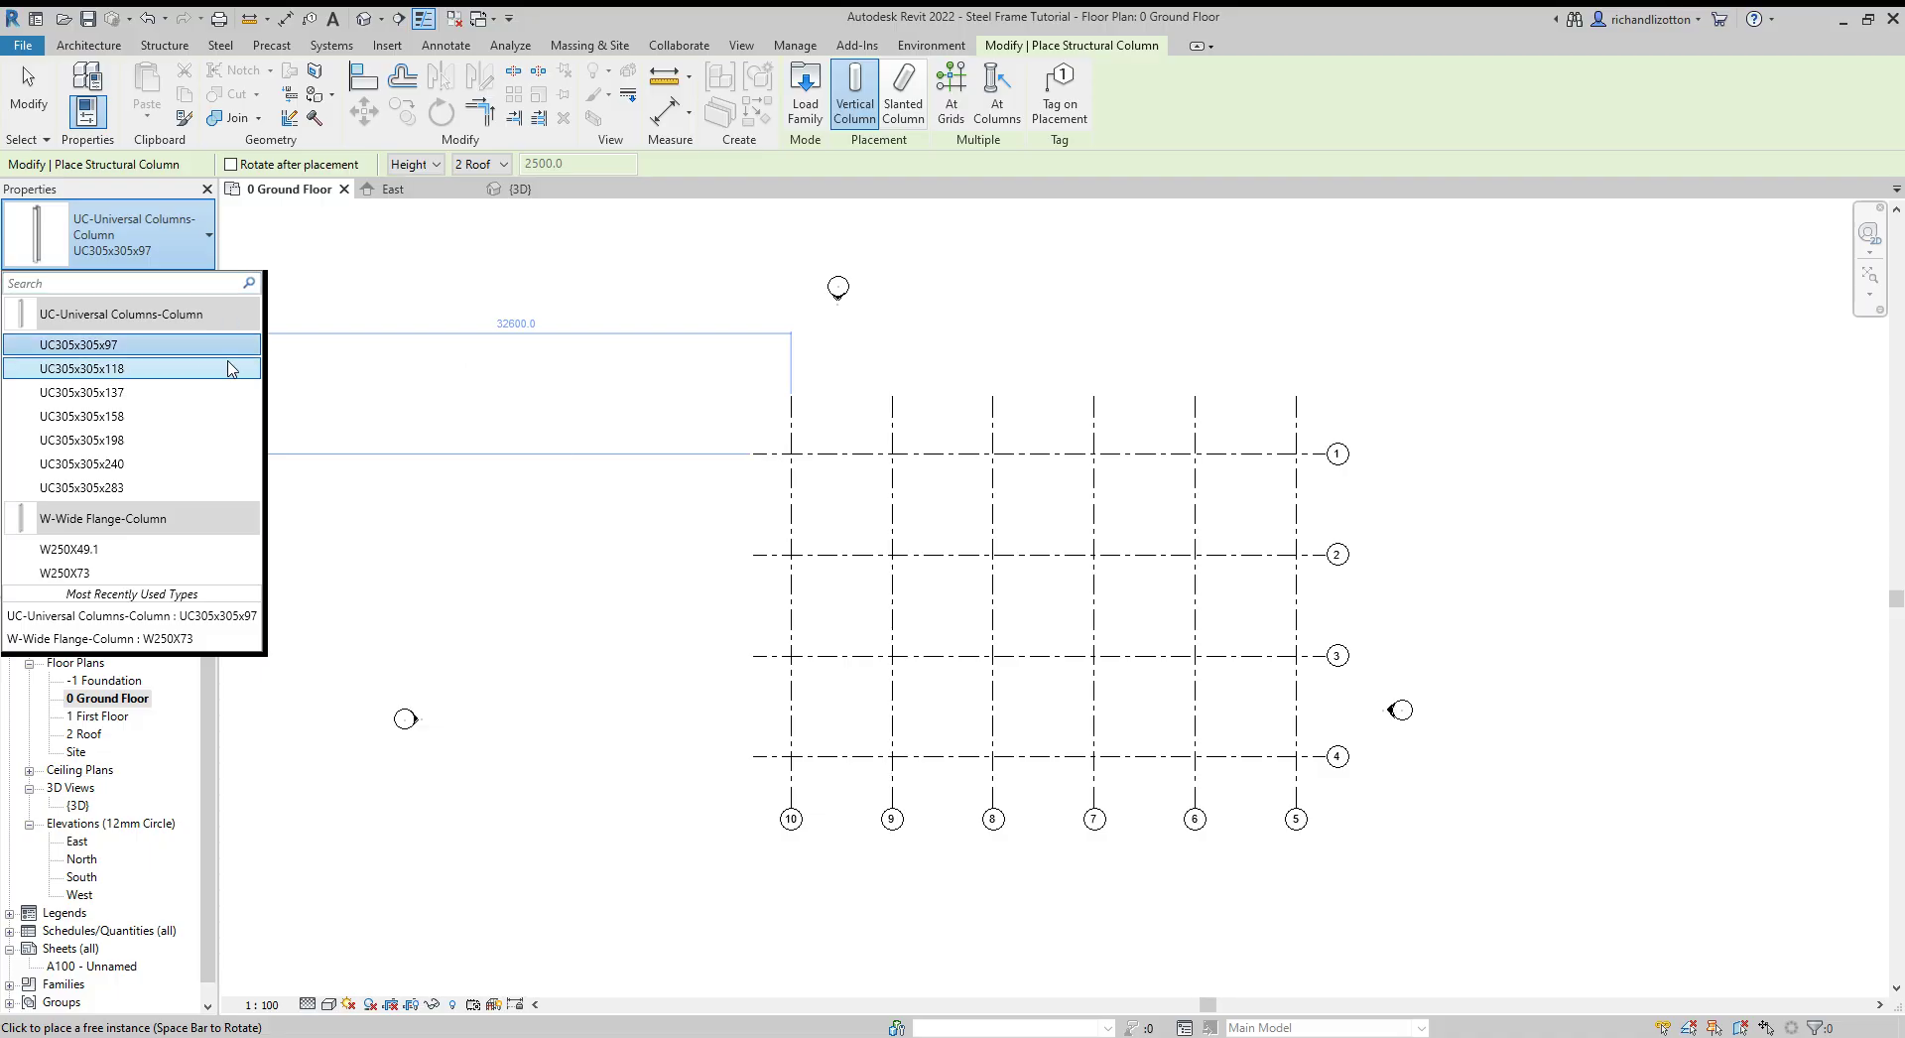
pyautogui.moveTo(145, 448)
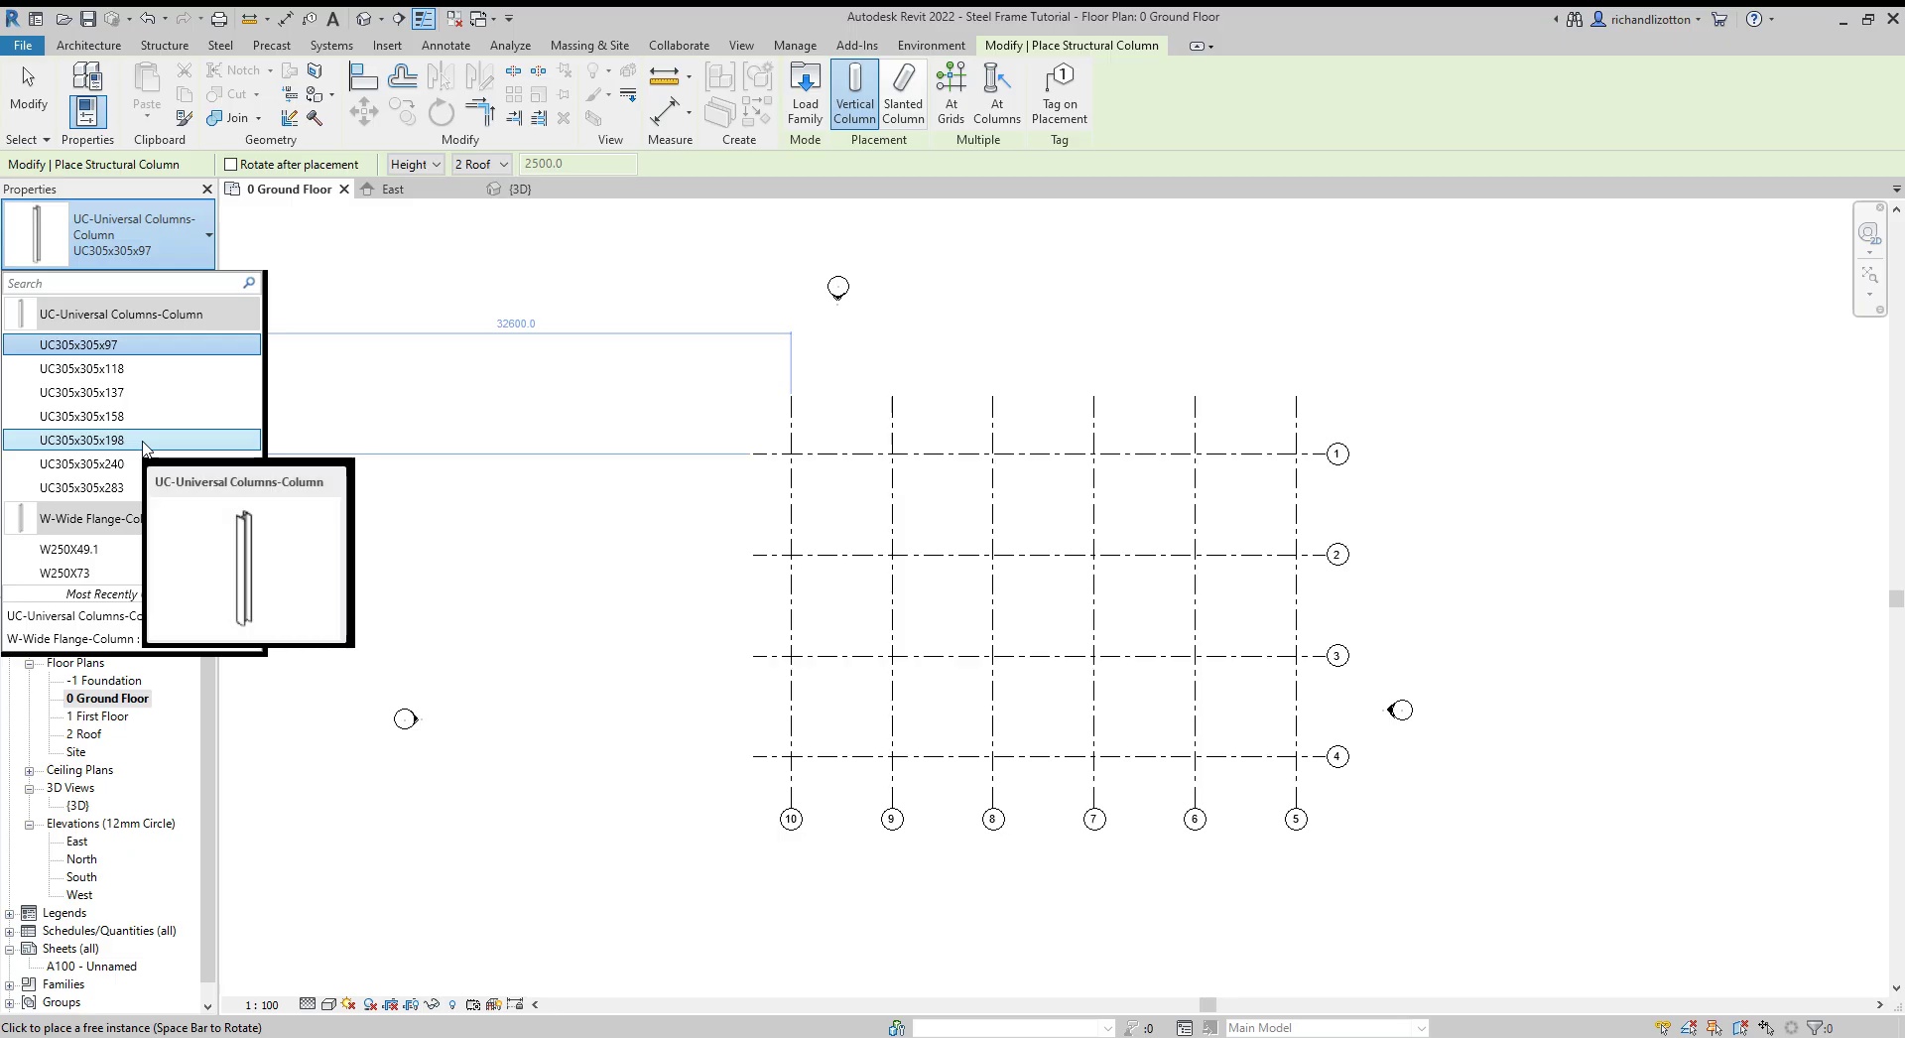
pyautogui.click(146, 464)
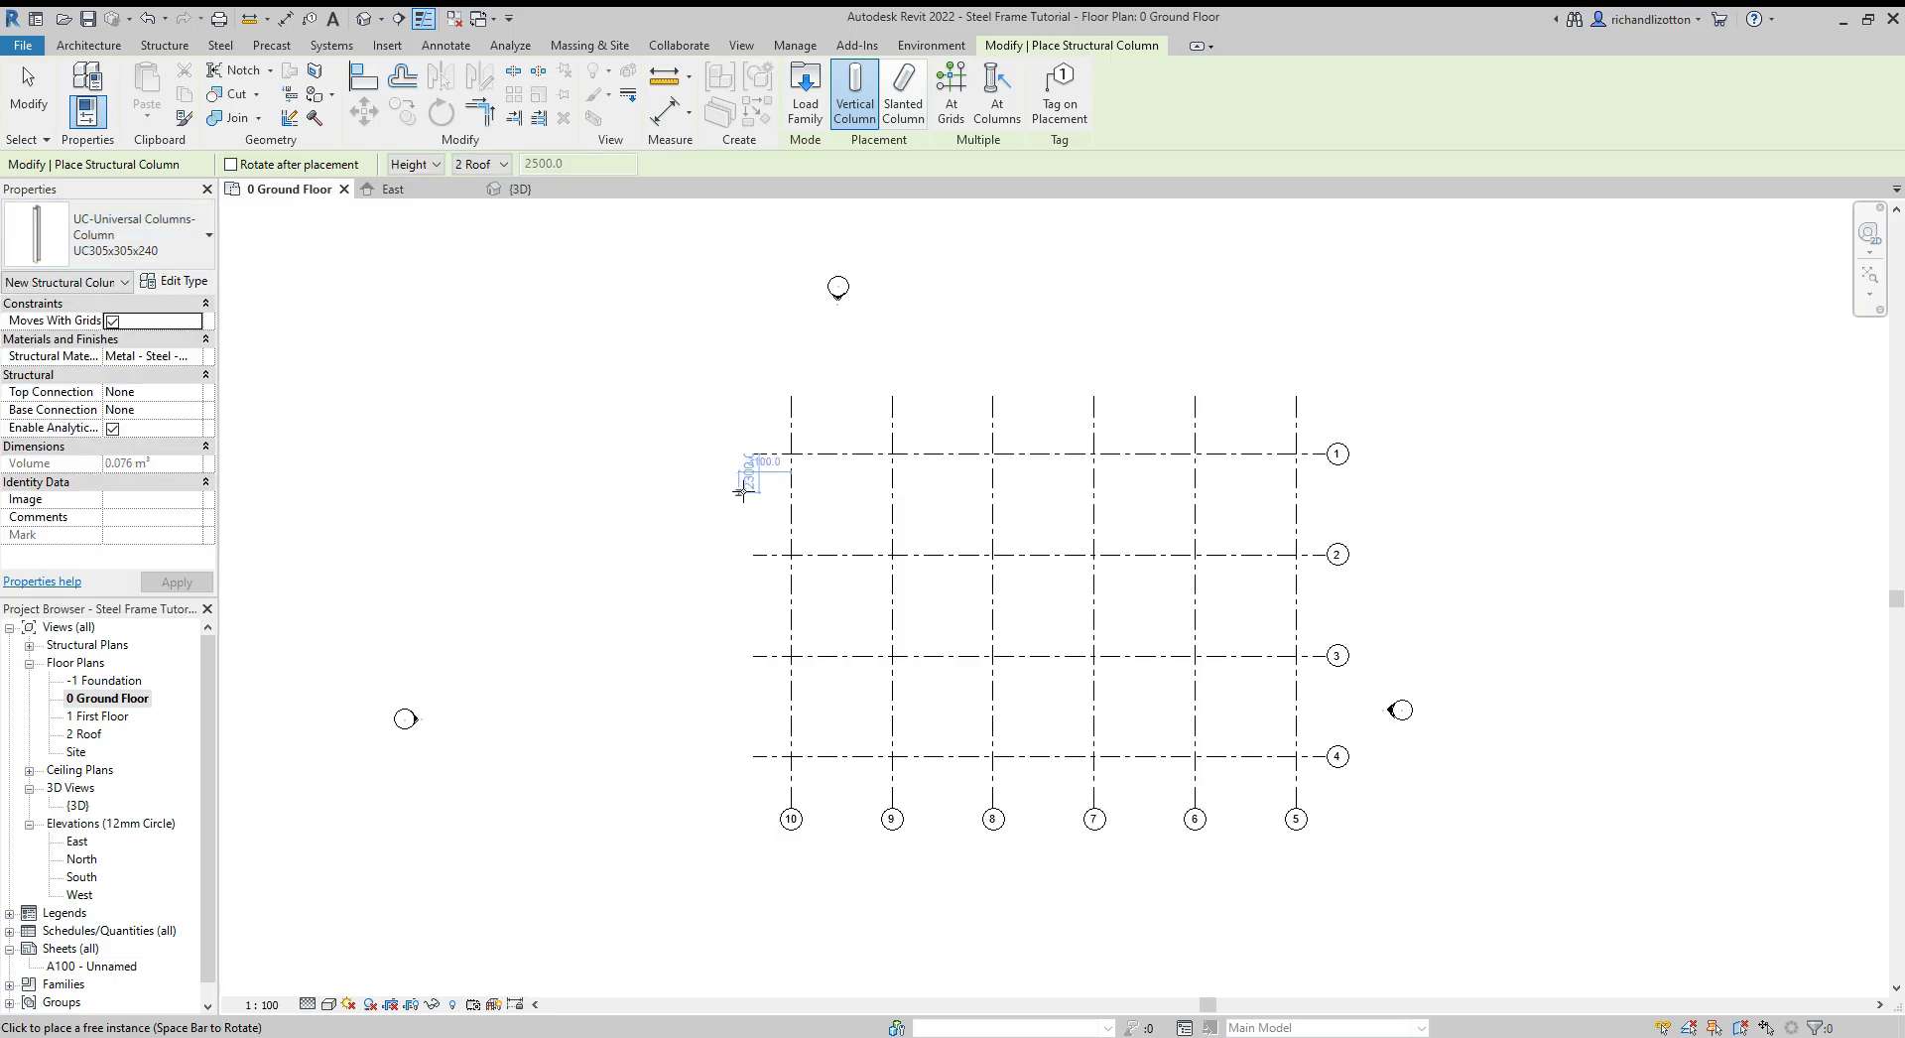
pyautogui.scroll(5, 789, 452)
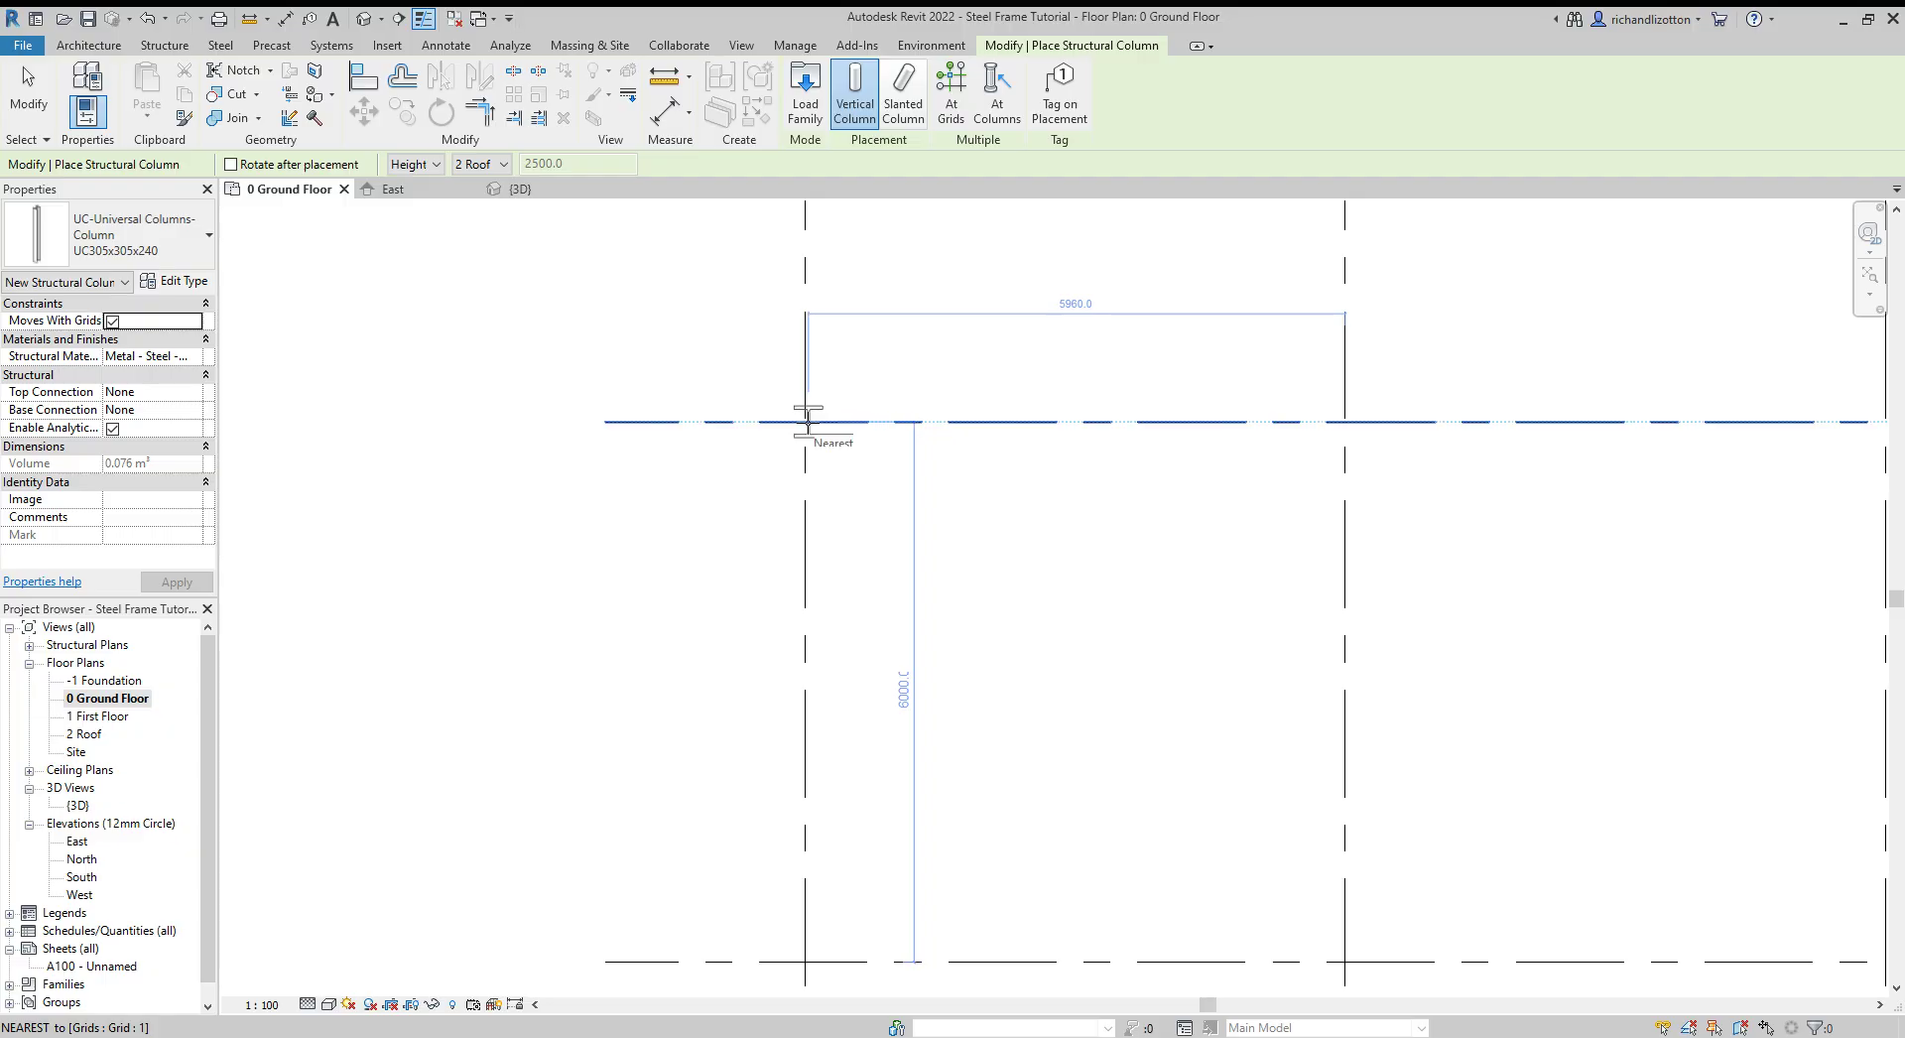
# - Place columns at the grid 10/1 and grid 10/4 intersections
pyautogui.click(805, 422)
pyautogui.scroll(-4, 805, 427)
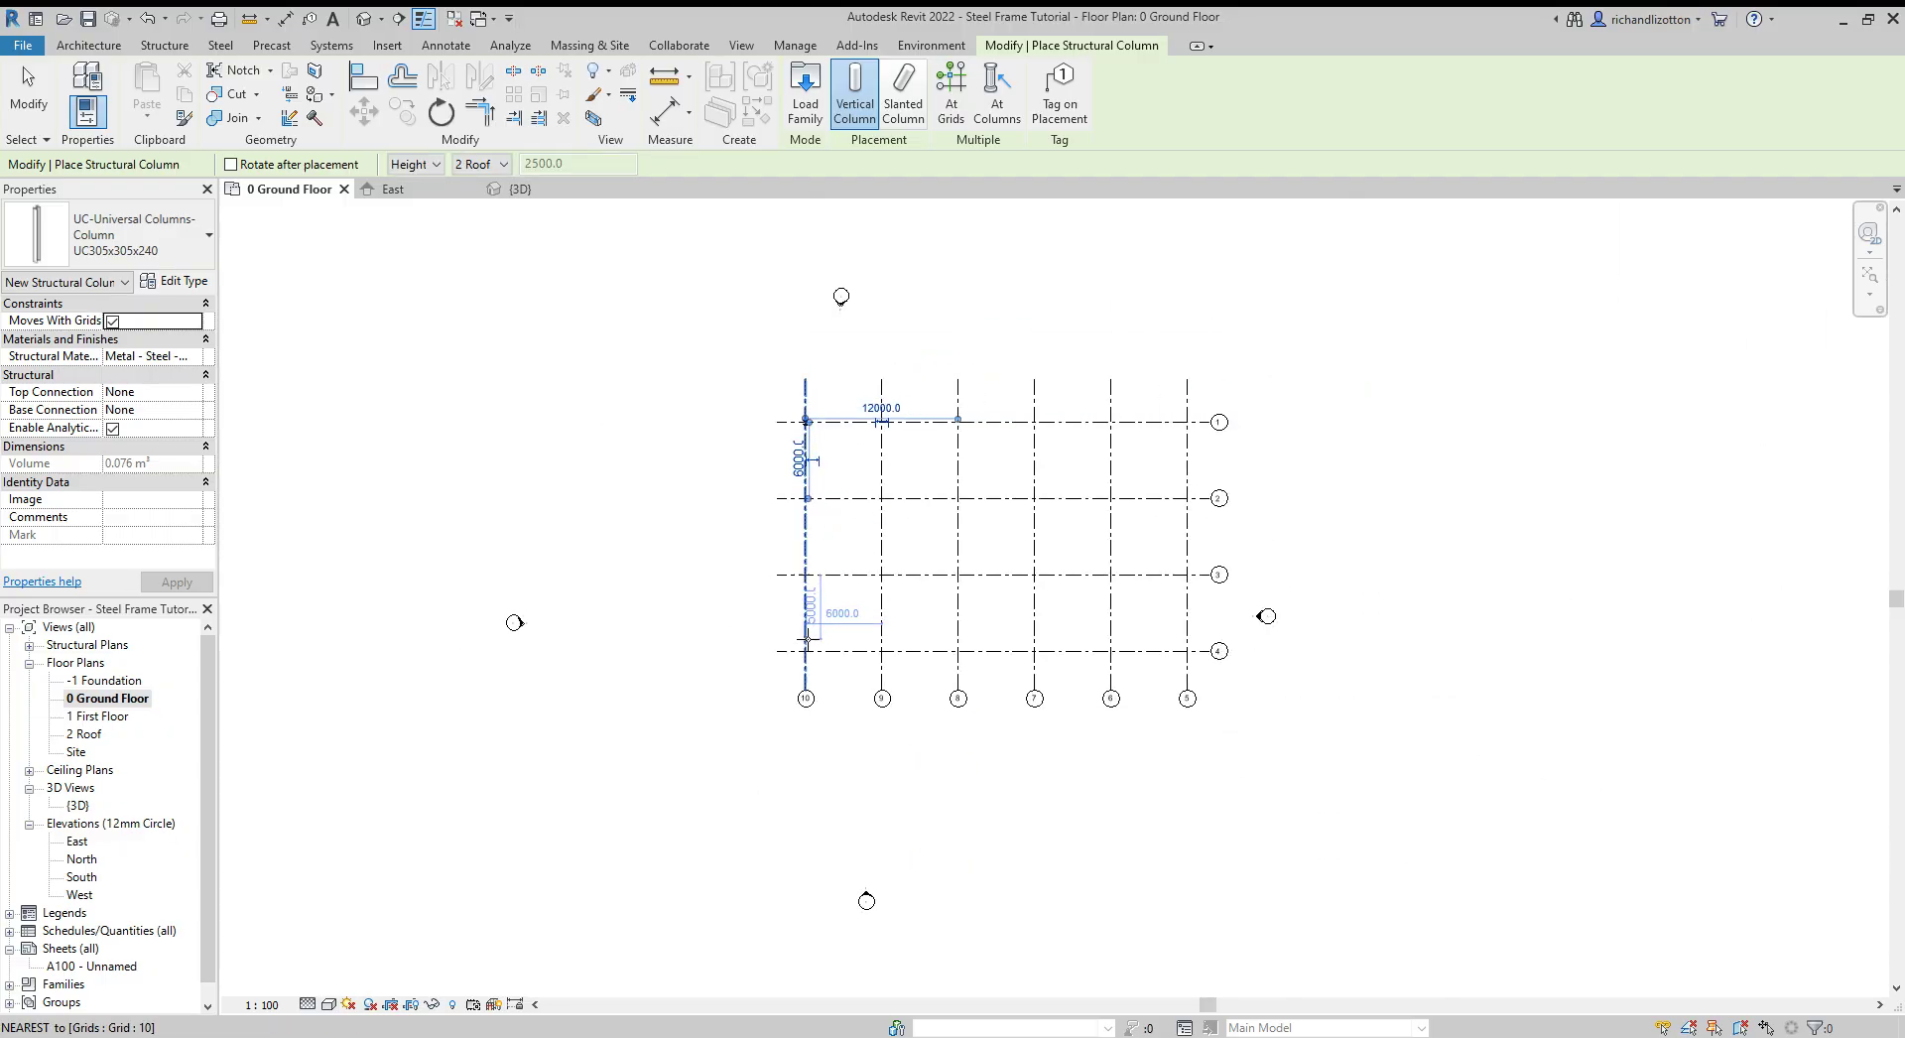
pyautogui.scroll(5, 804, 651)
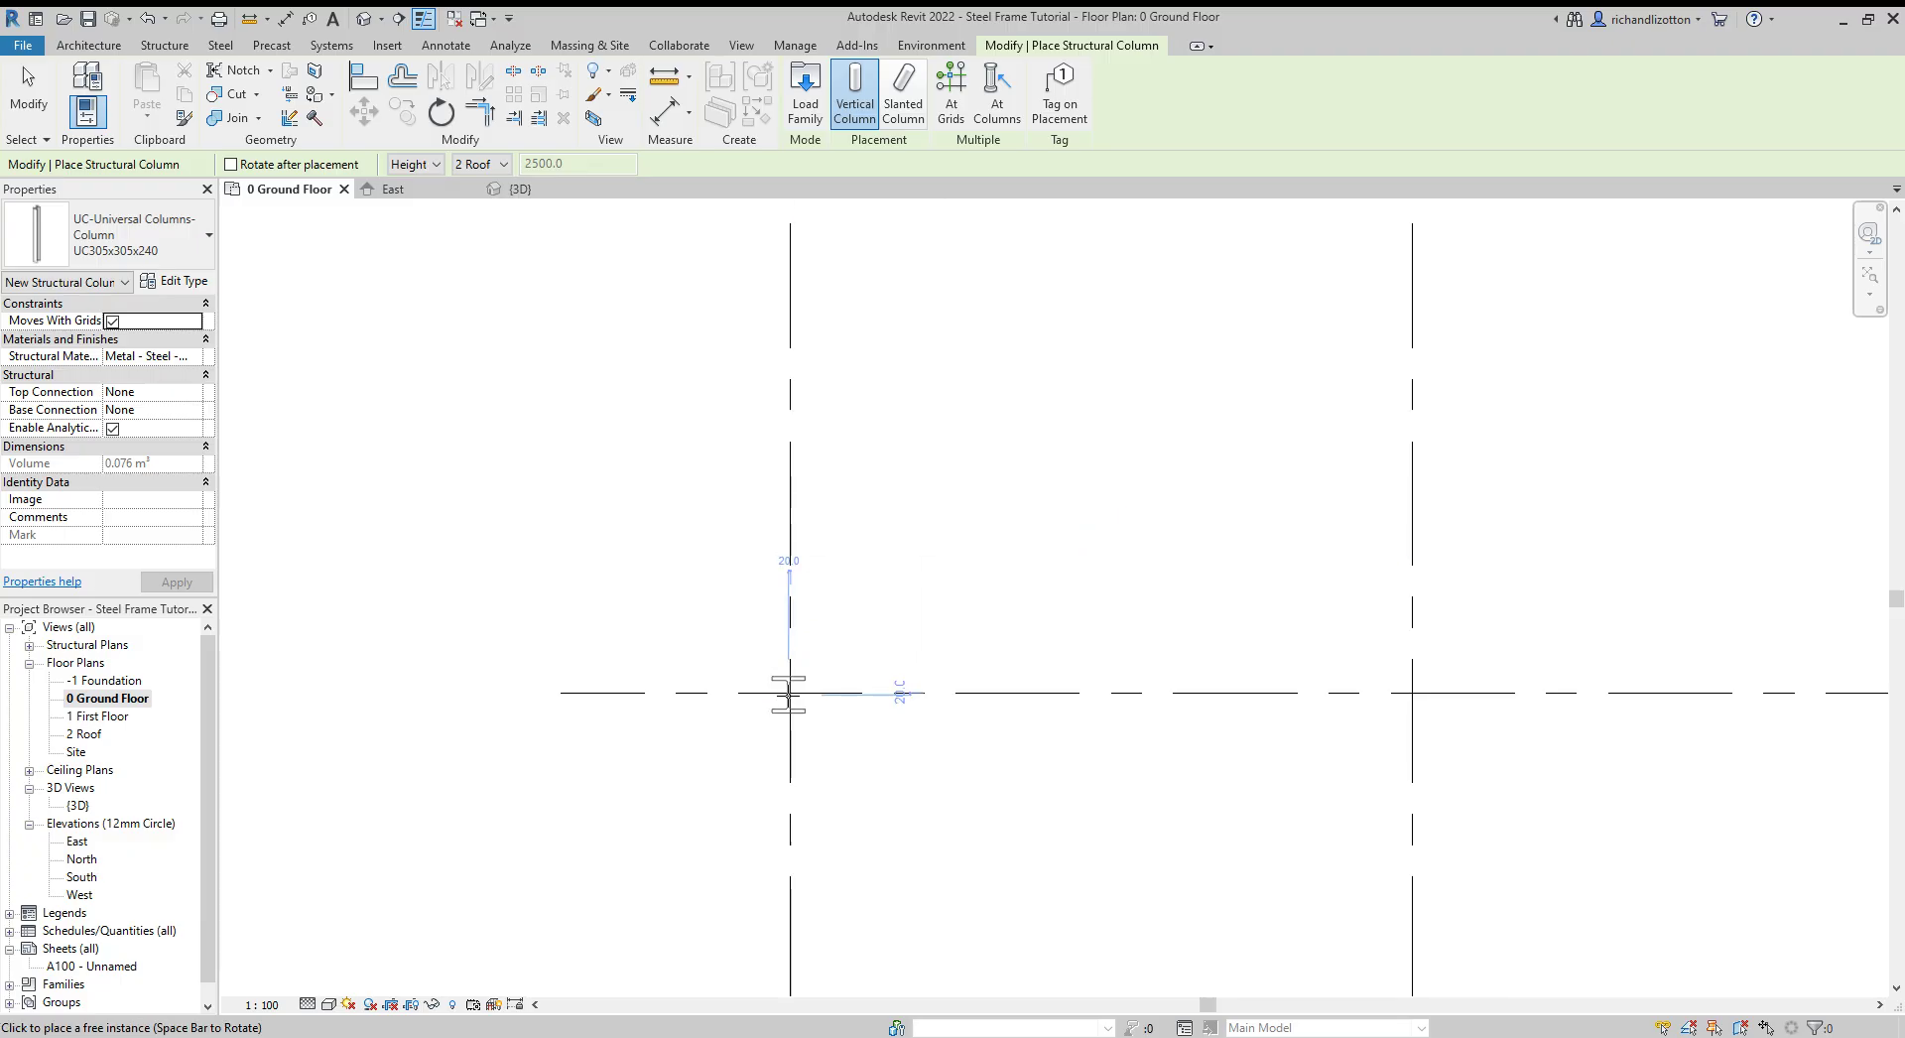
pyautogui.click(791, 692)
pyautogui.scroll(-4, 864, 553)
pyautogui.moveTo(906, 401); pyautogui.dragTo(897, 480, button='middle')
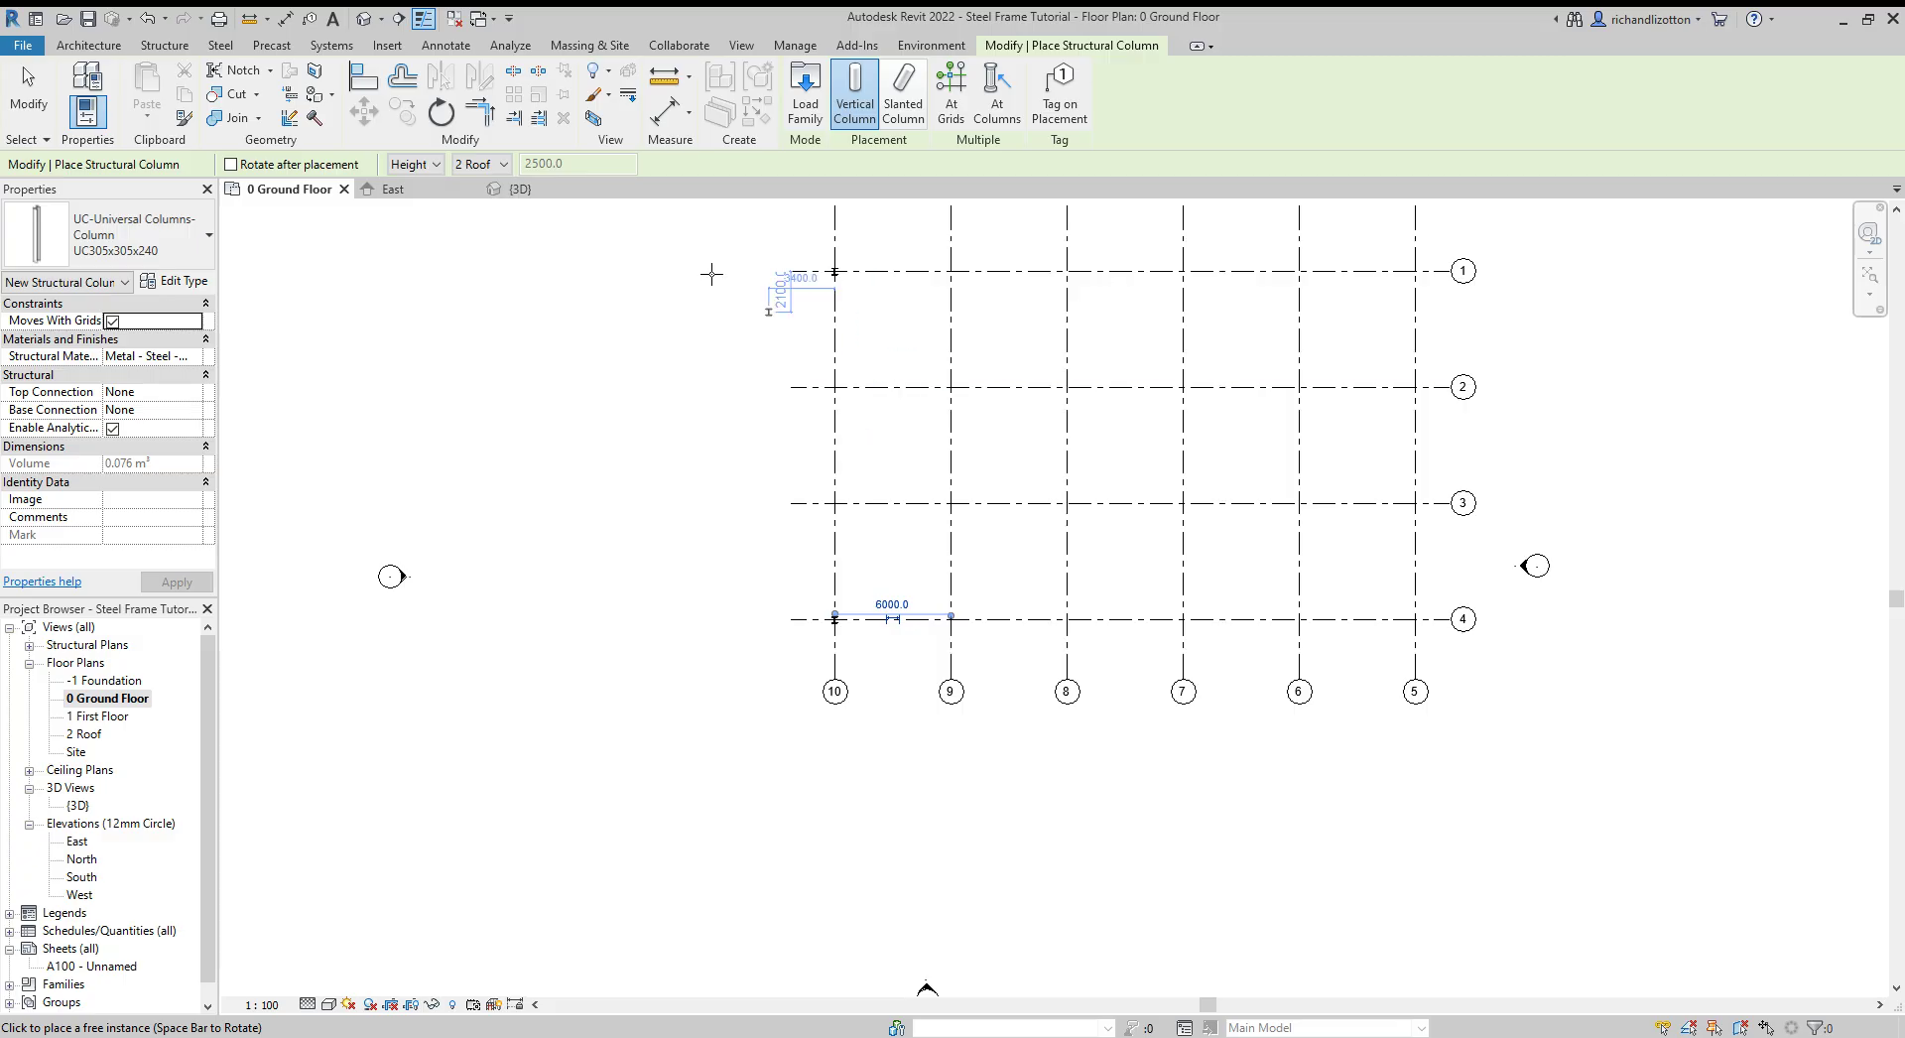
# - In the 3D view, set both grid-10 columns' Base Level to -1 Foundation
pyautogui.click(545, 195)
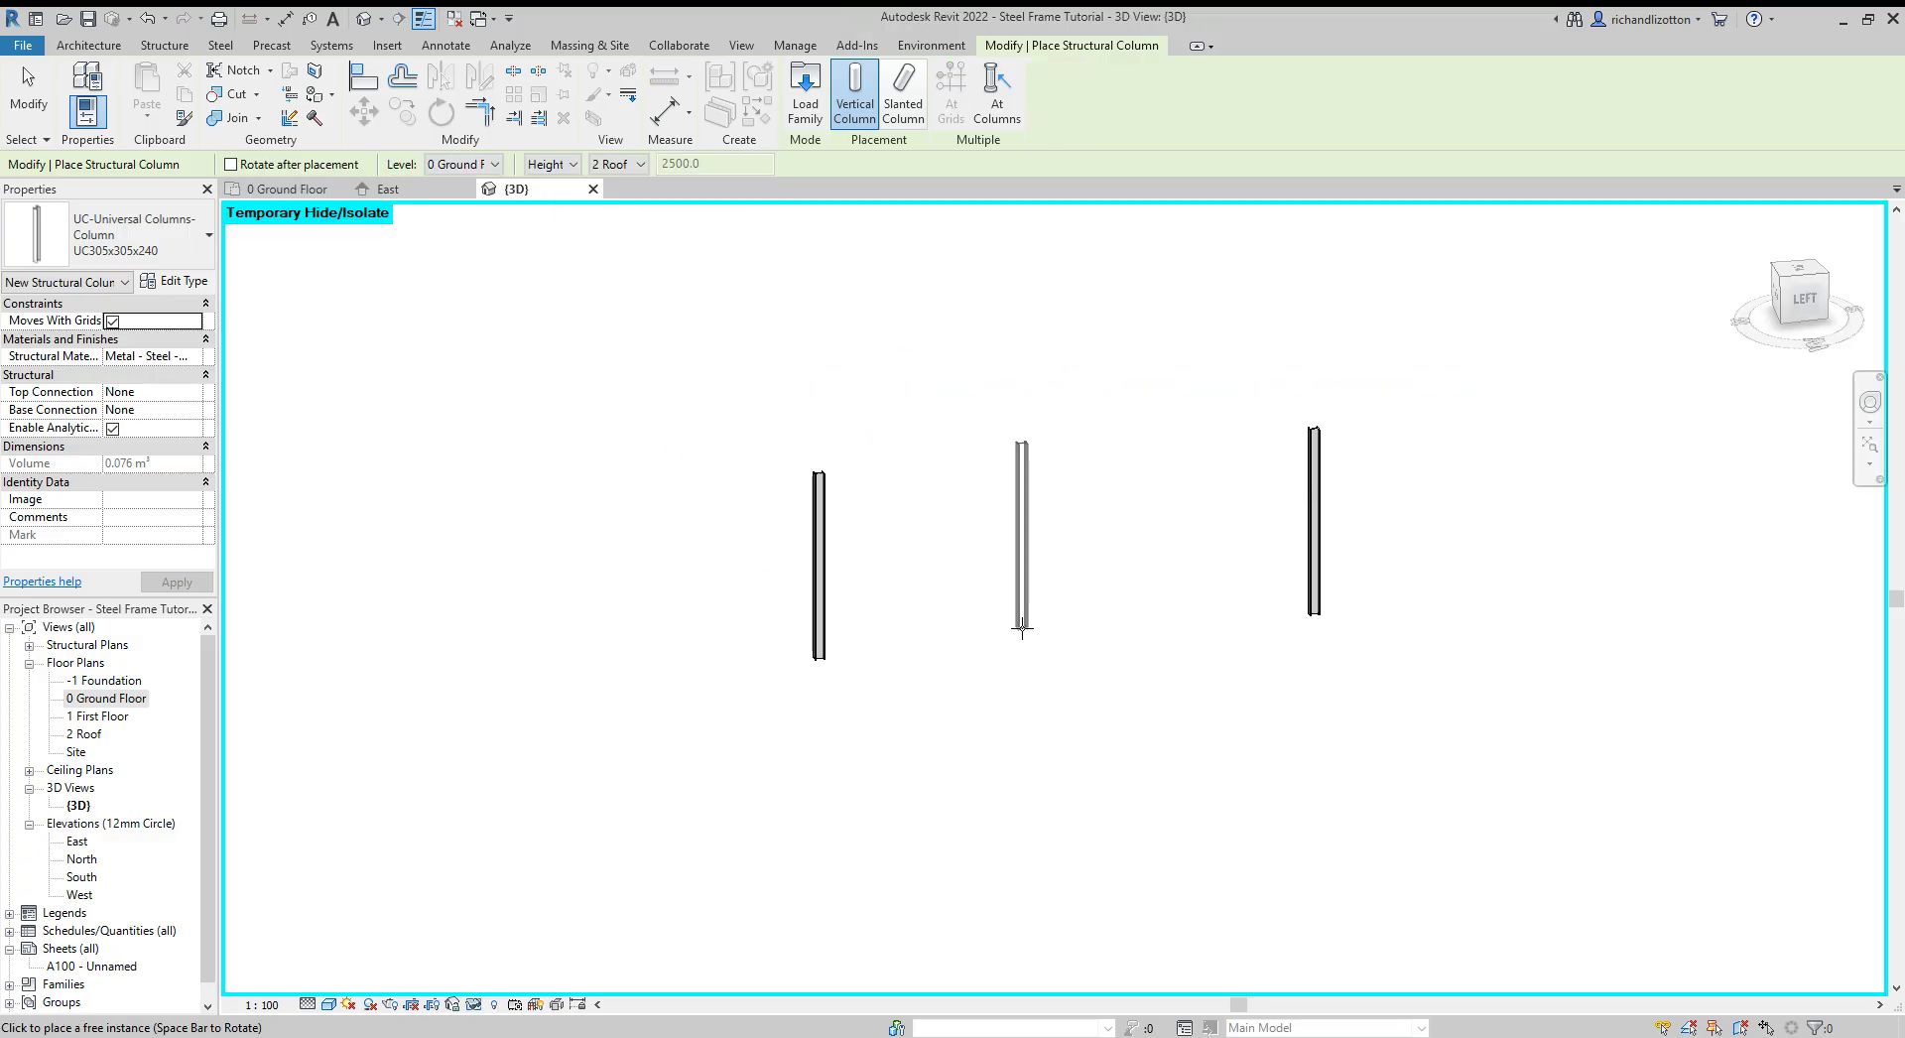
pyautogui.press('Escape')
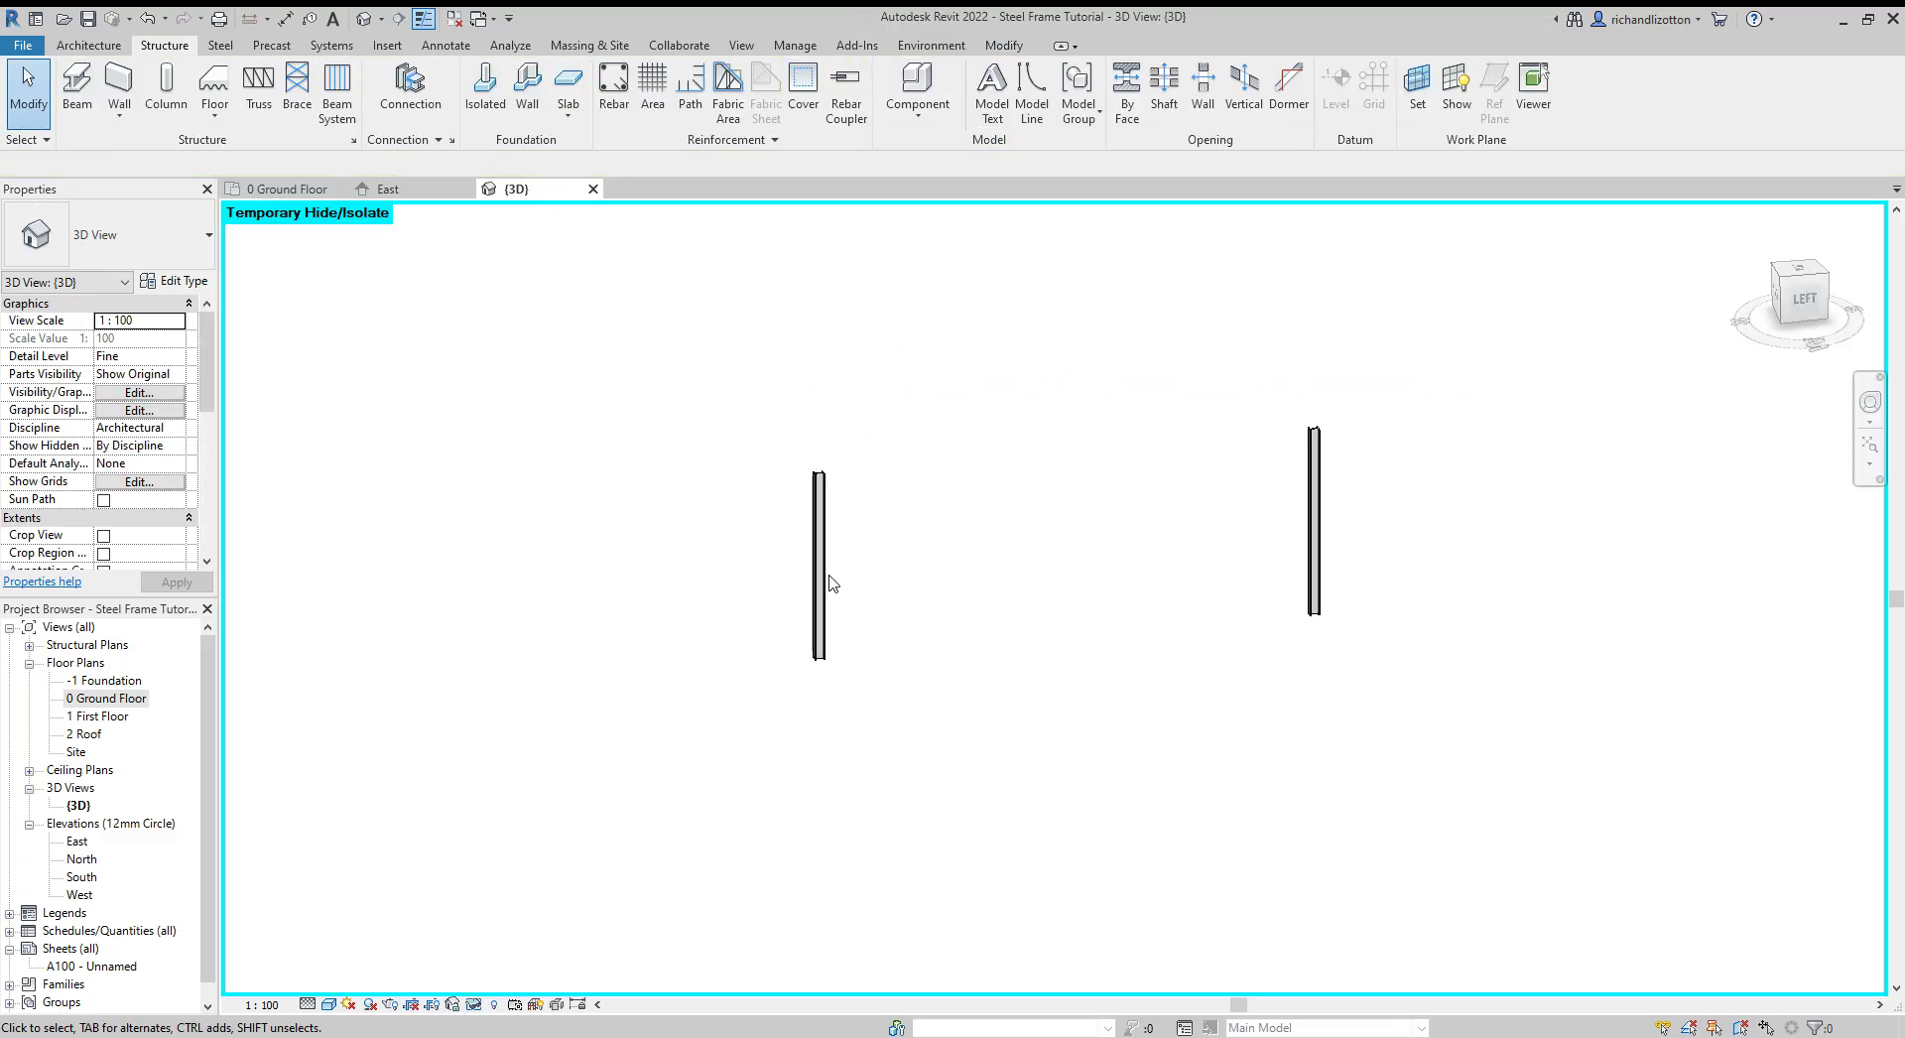
pyautogui.click(825, 582)
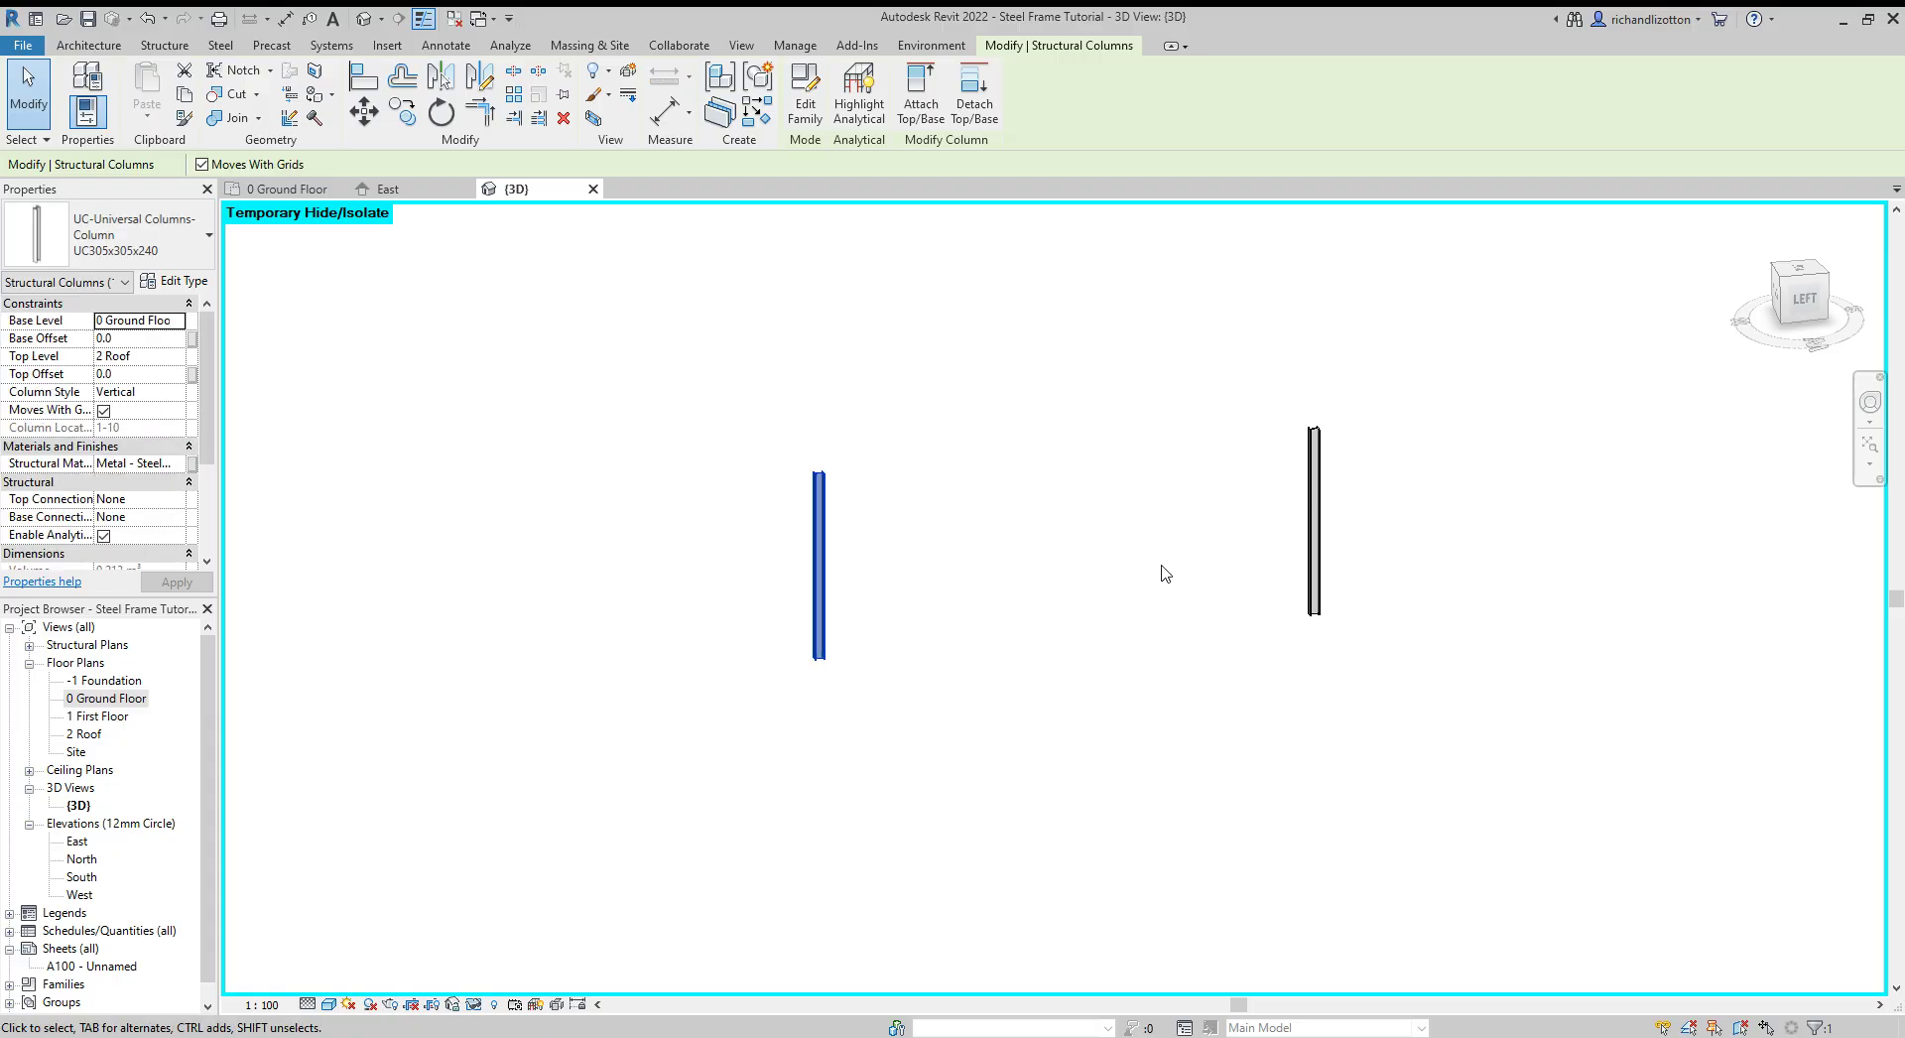
pyautogui.keyDown('ctrl'); pyautogui.click(1316, 523); pyautogui.keyUp('ctrl')
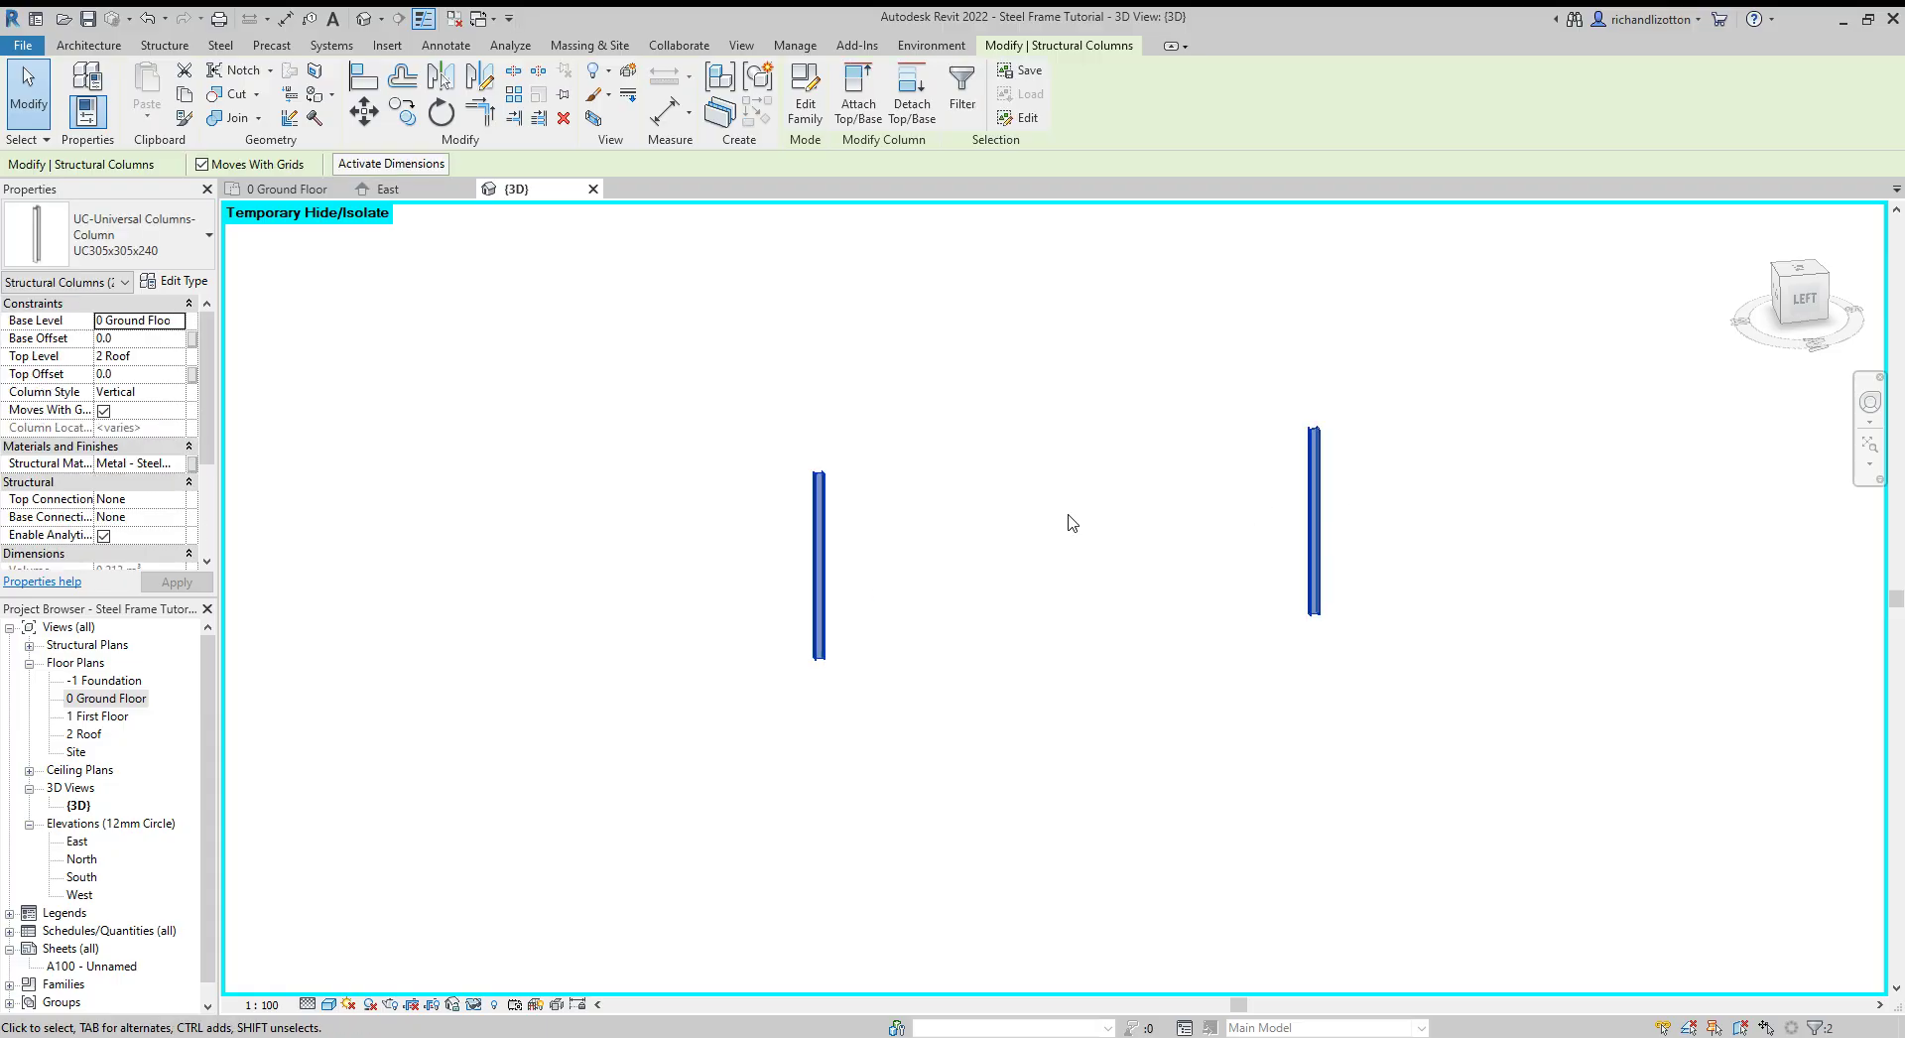
pyautogui.click(182, 329)
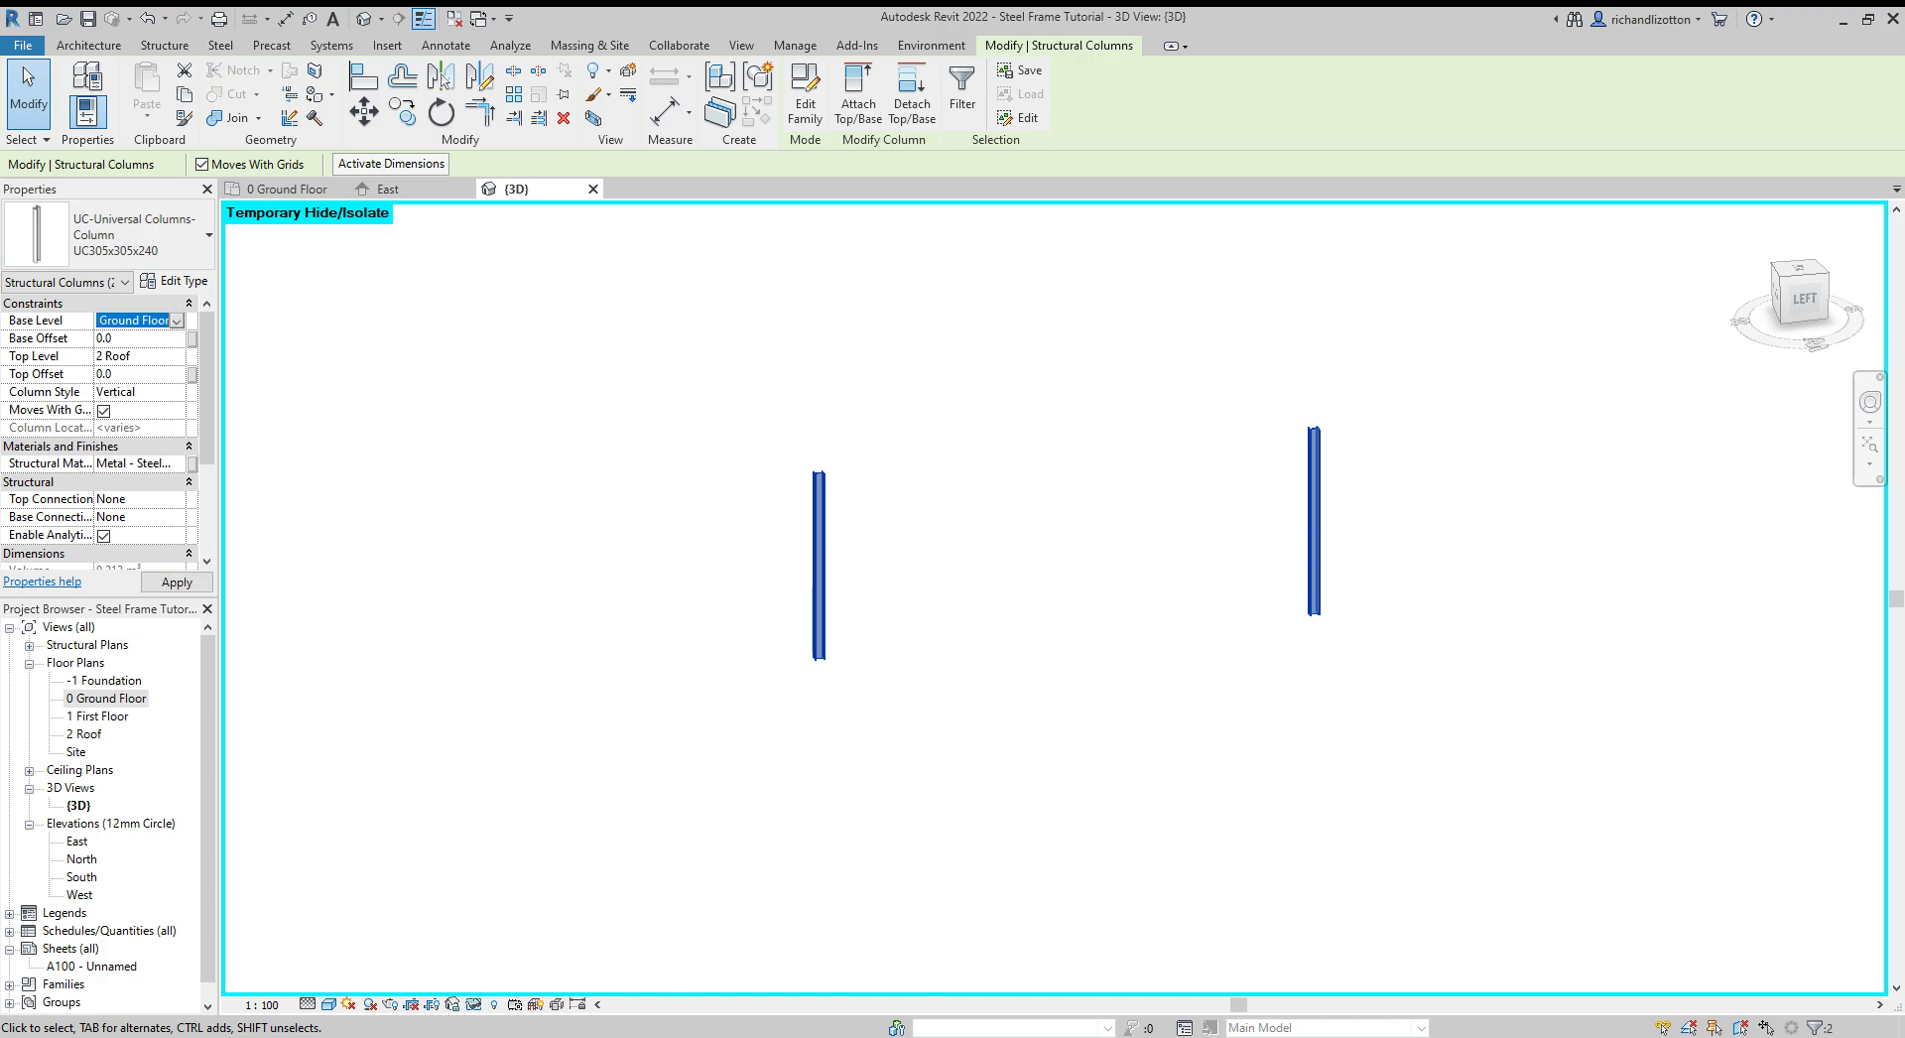
pyautogui.click(126, 346)
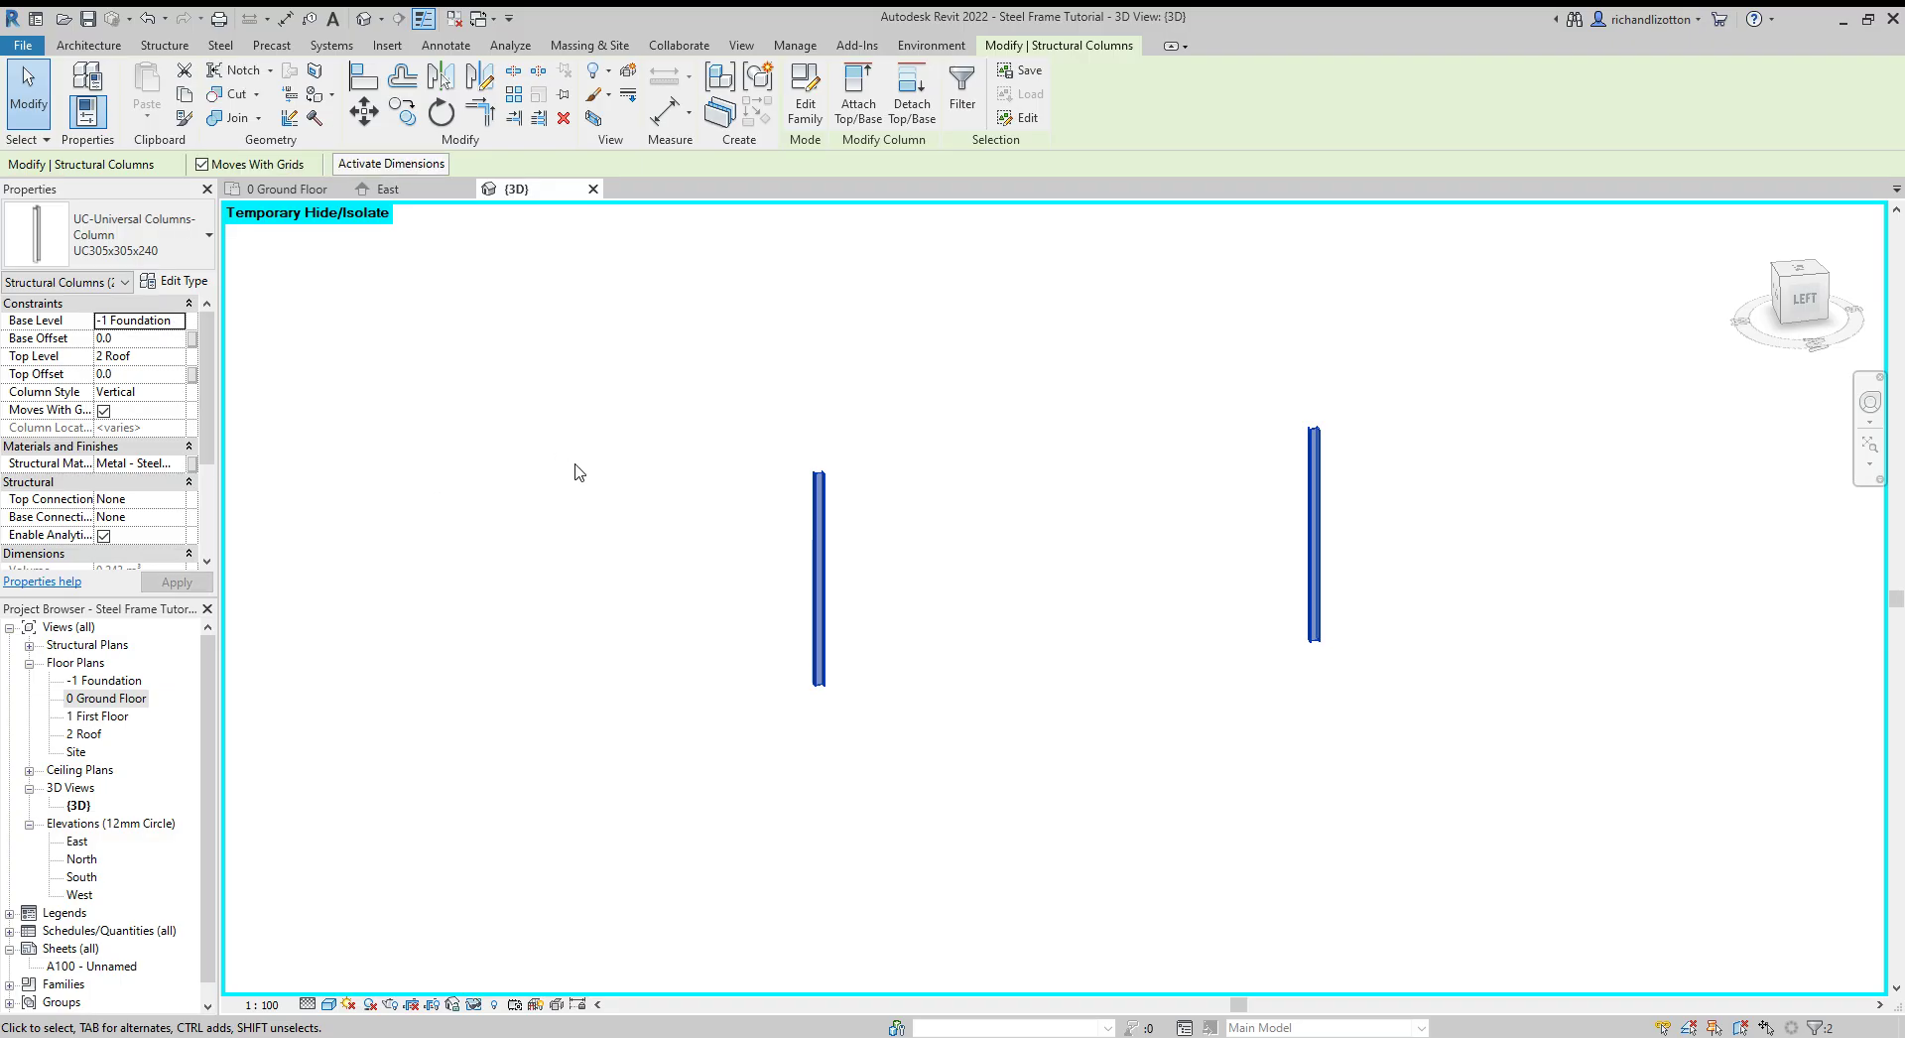
pyautogui.click(1099, 683)
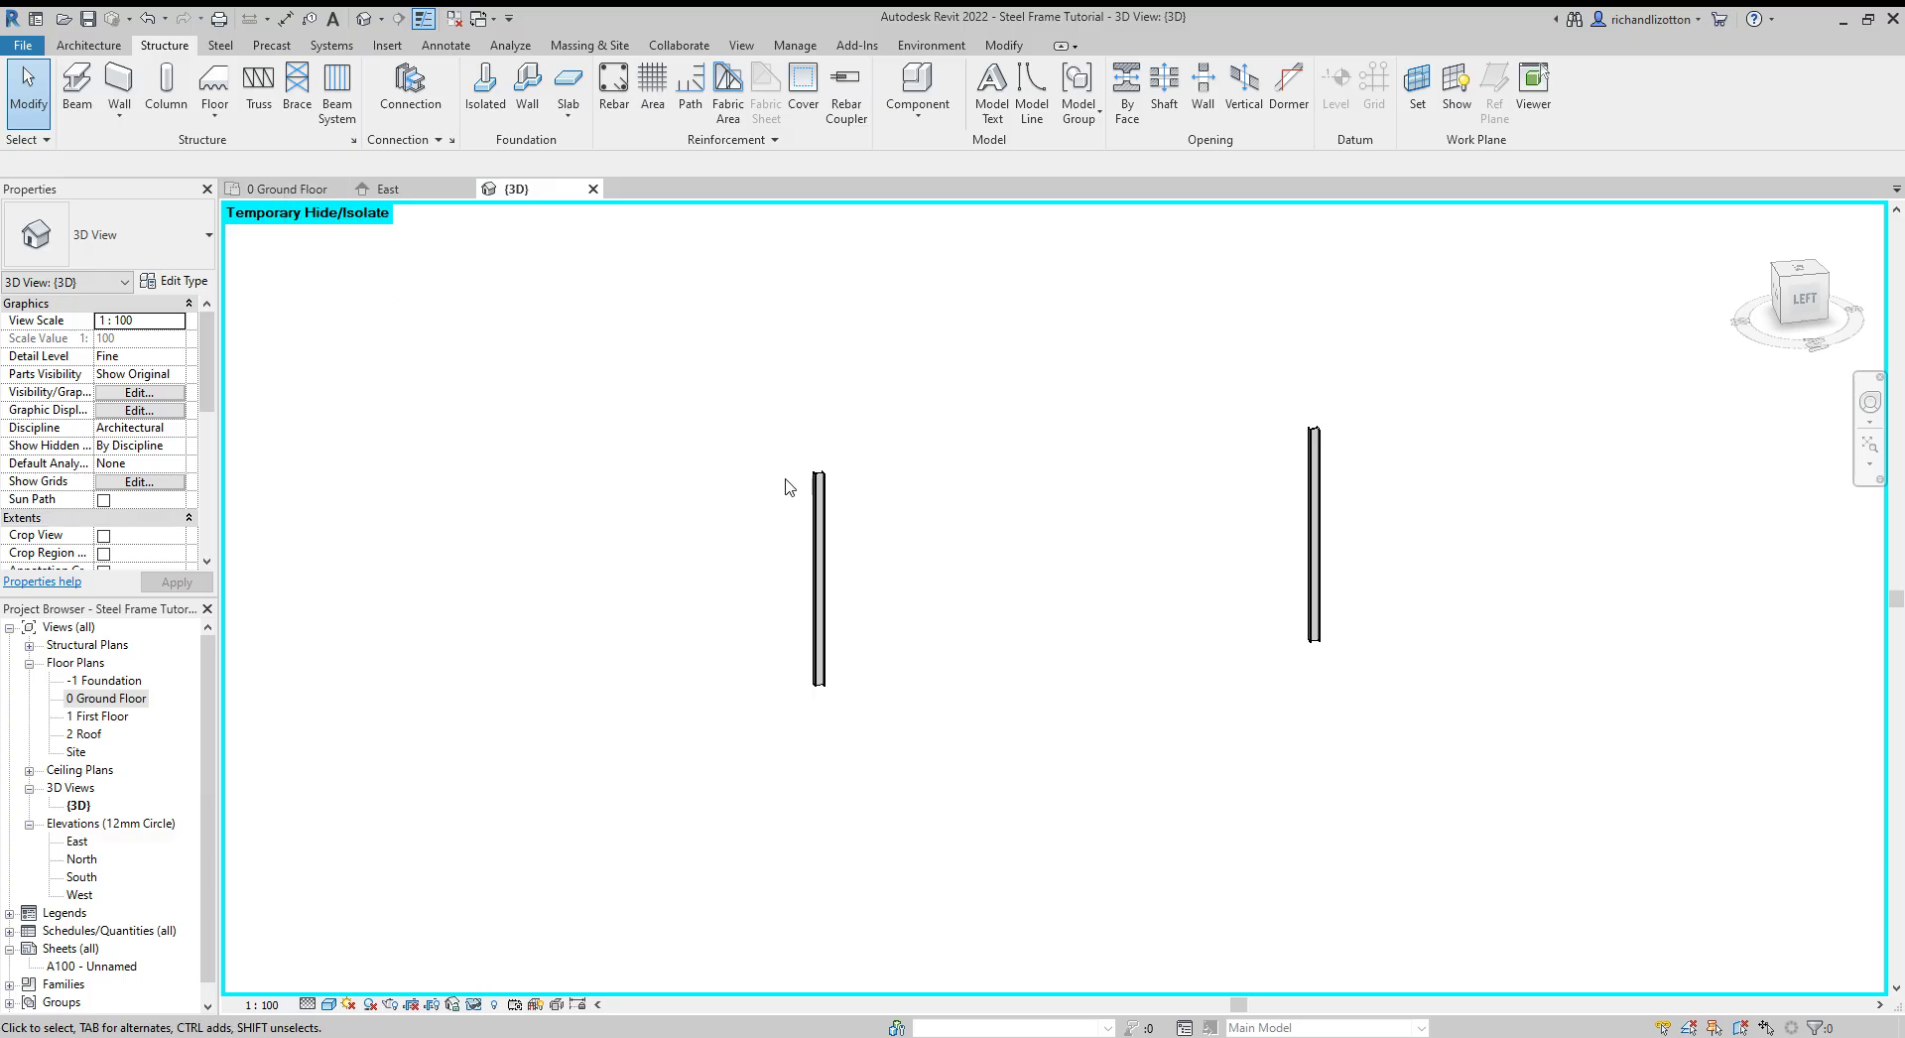
# - Open the 2 Roof floor plan and frame grids 1–4 and 5–10
pyautogui.click(288, 189)
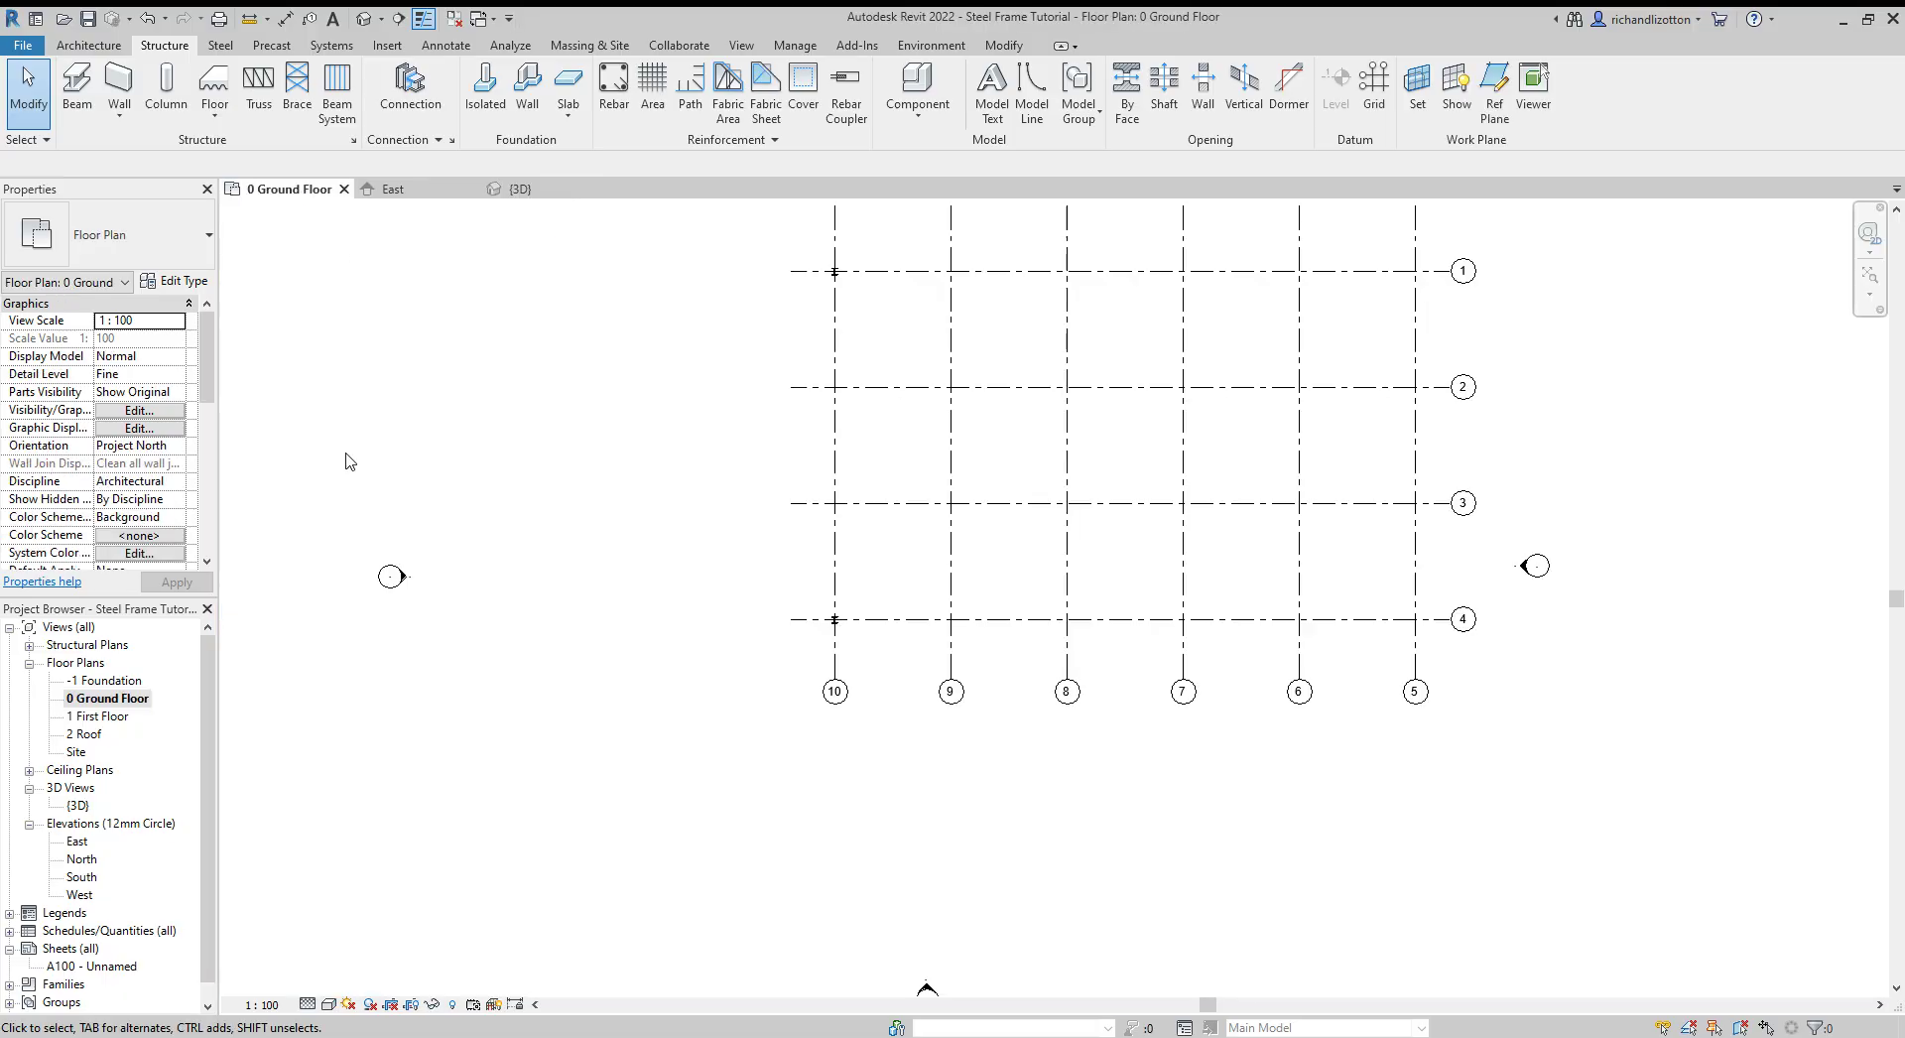
pyautogui.doubleClick(83, 736)
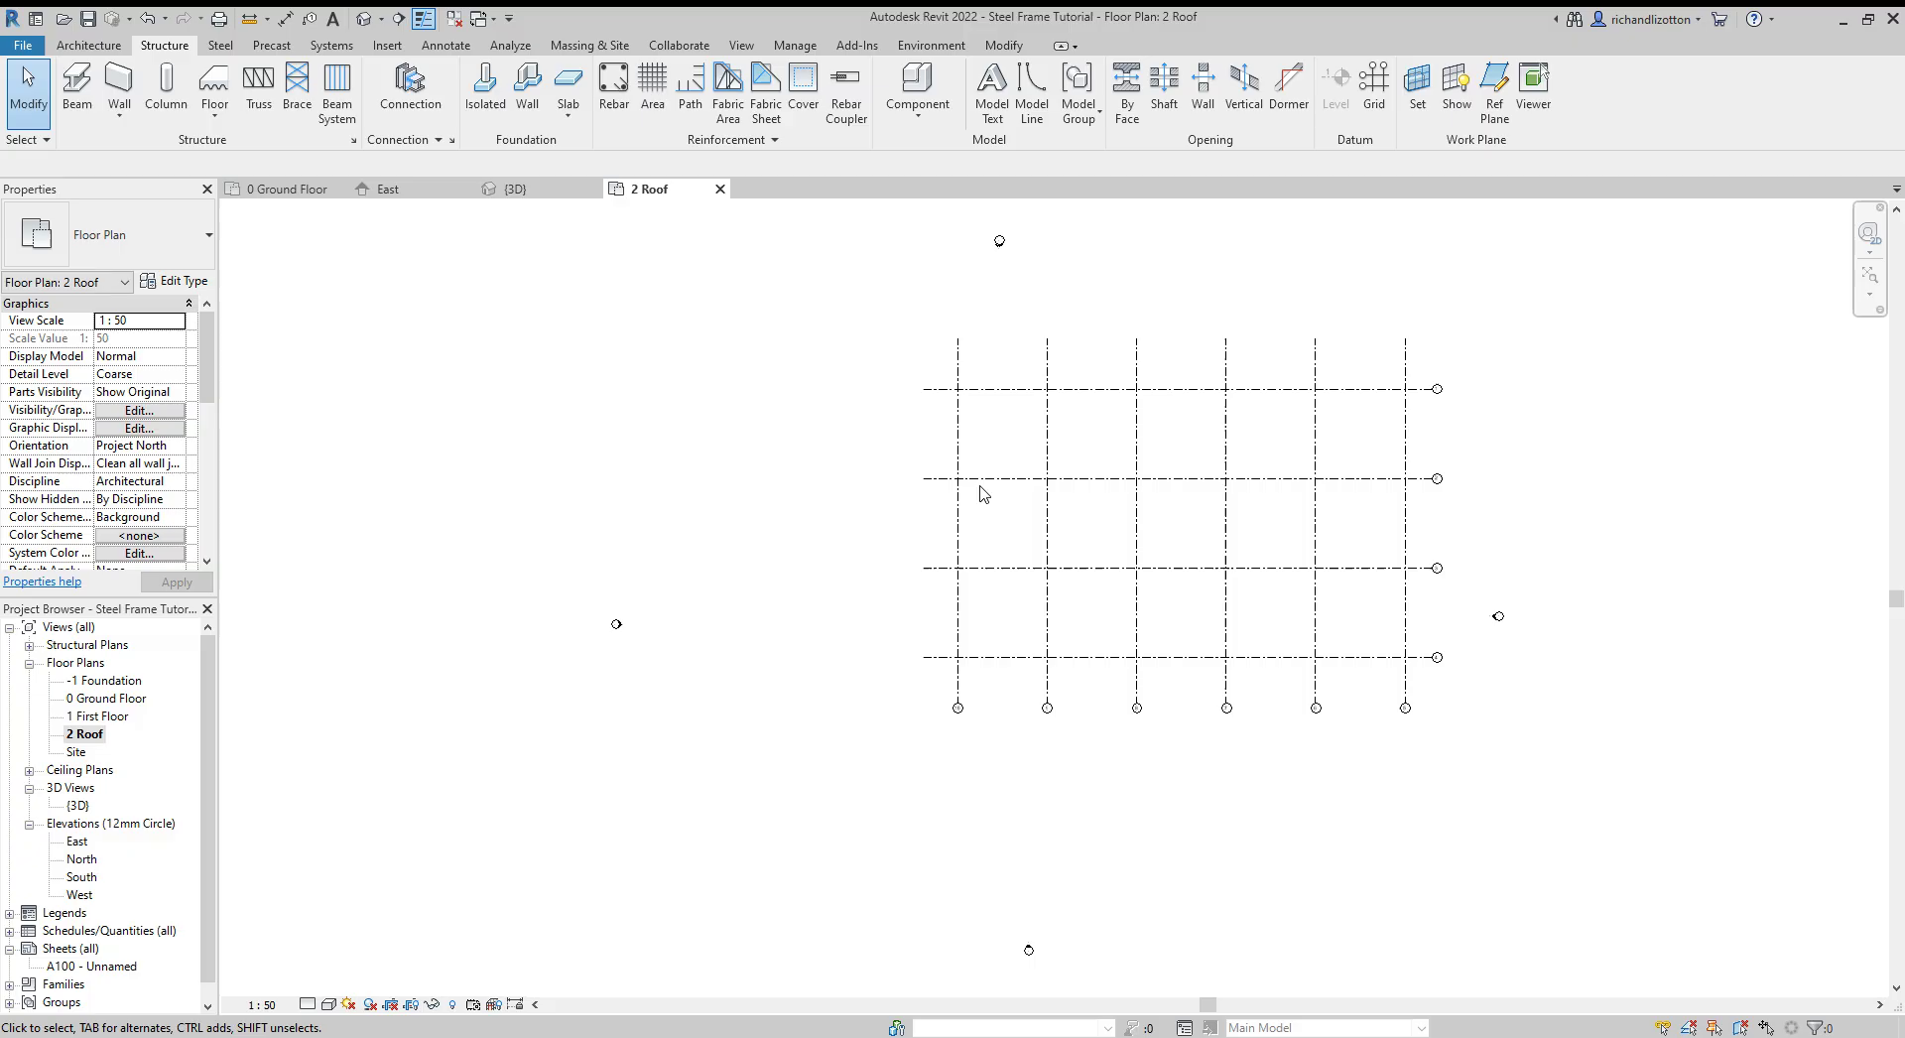
pyautogui.scroll(2, 980, 494)
pyautogui.scroll(-2, 980, 494)
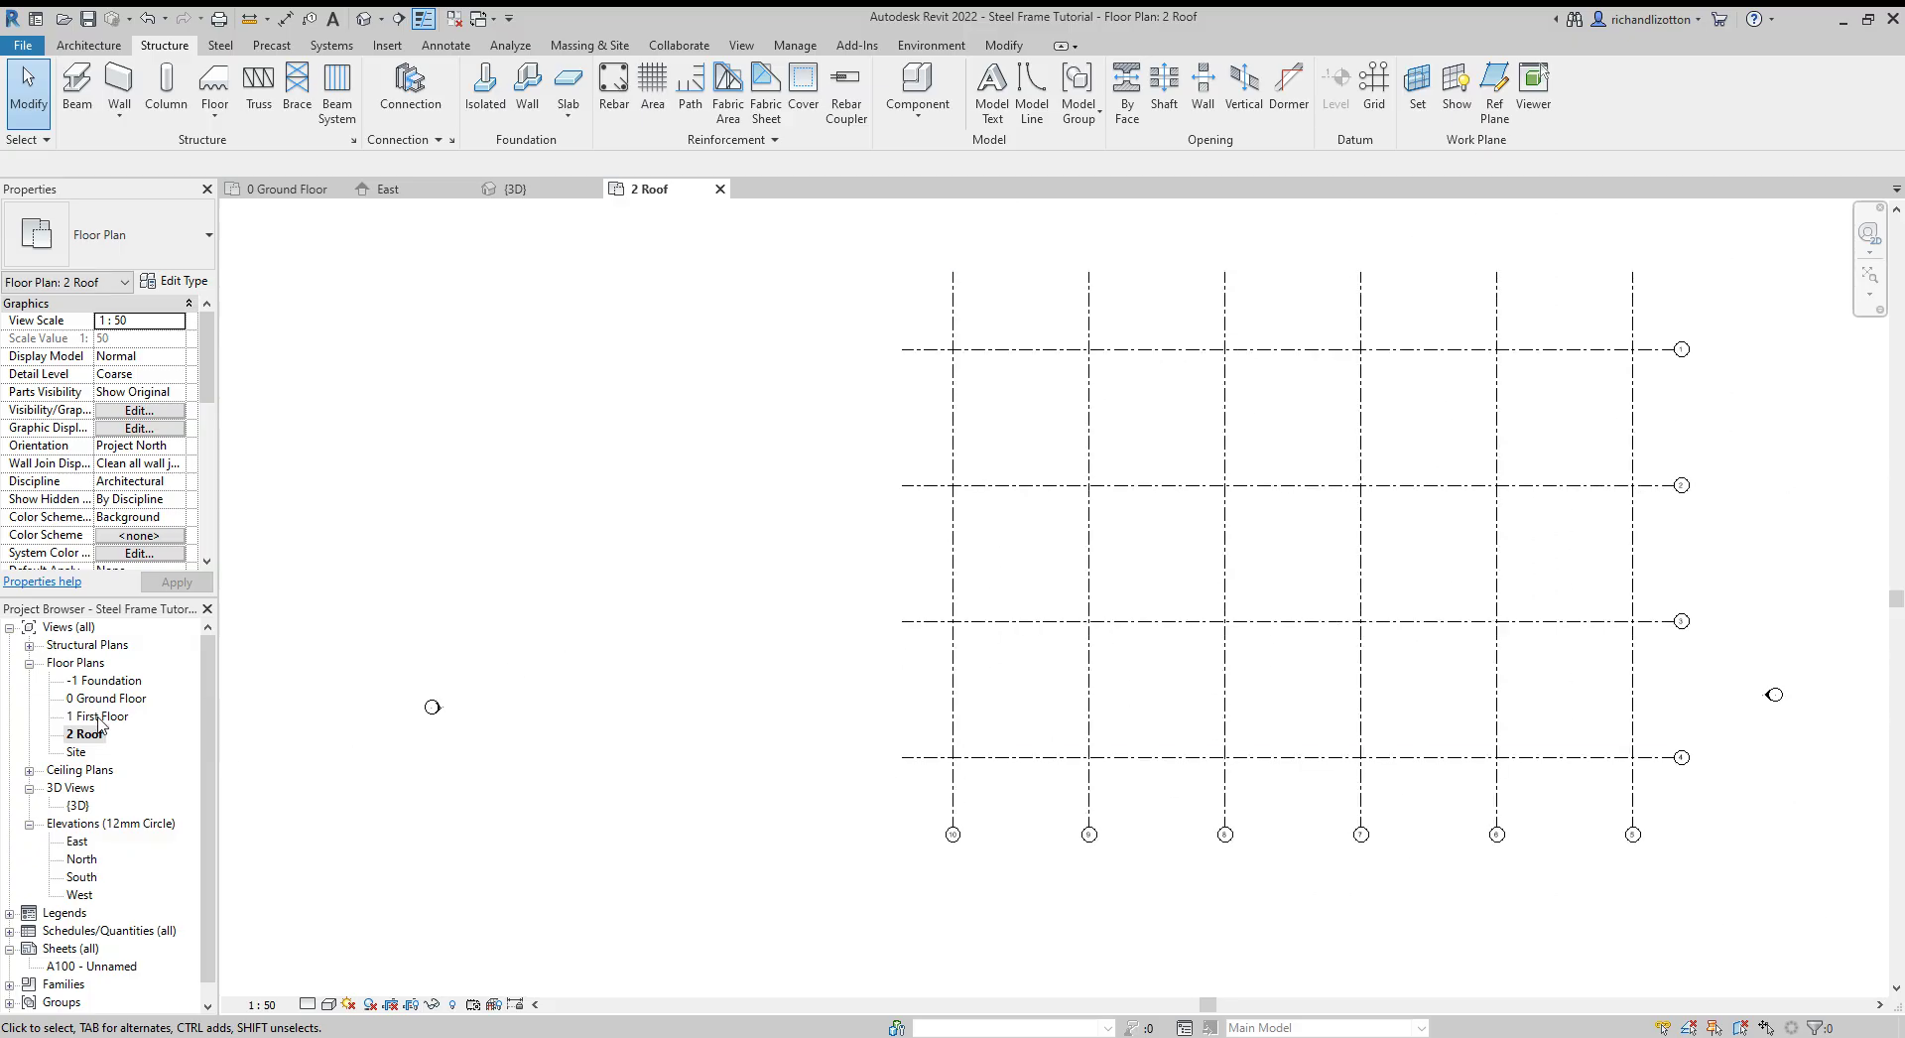
pyautogui.scroll(3, 986, 460)
pyautogui.scroll(-1, 987, 458)
pyautogui.moveTo(897, 357); pyautogui.dragTo(822, 372, button='middle')
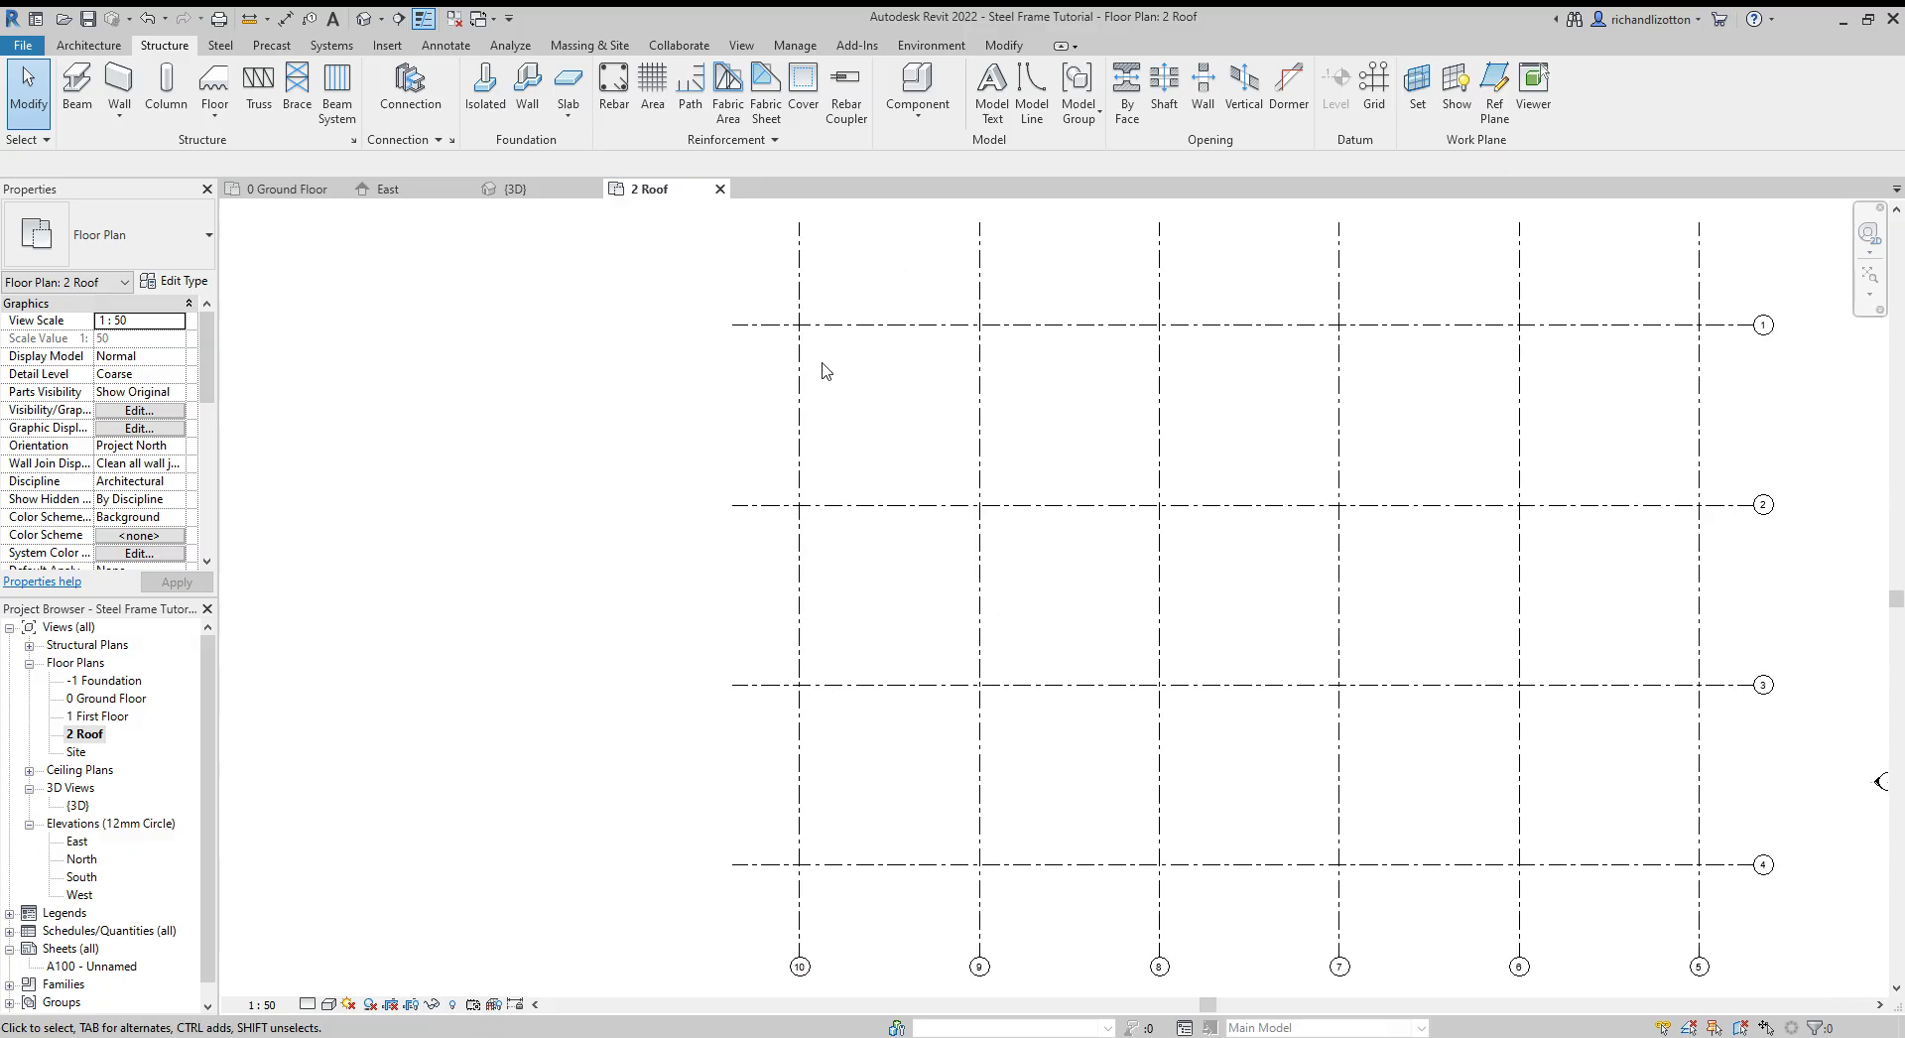
# - Start the Beam tool and browse Load Family up to the UK library folder
pyautogui.click(78, 86)
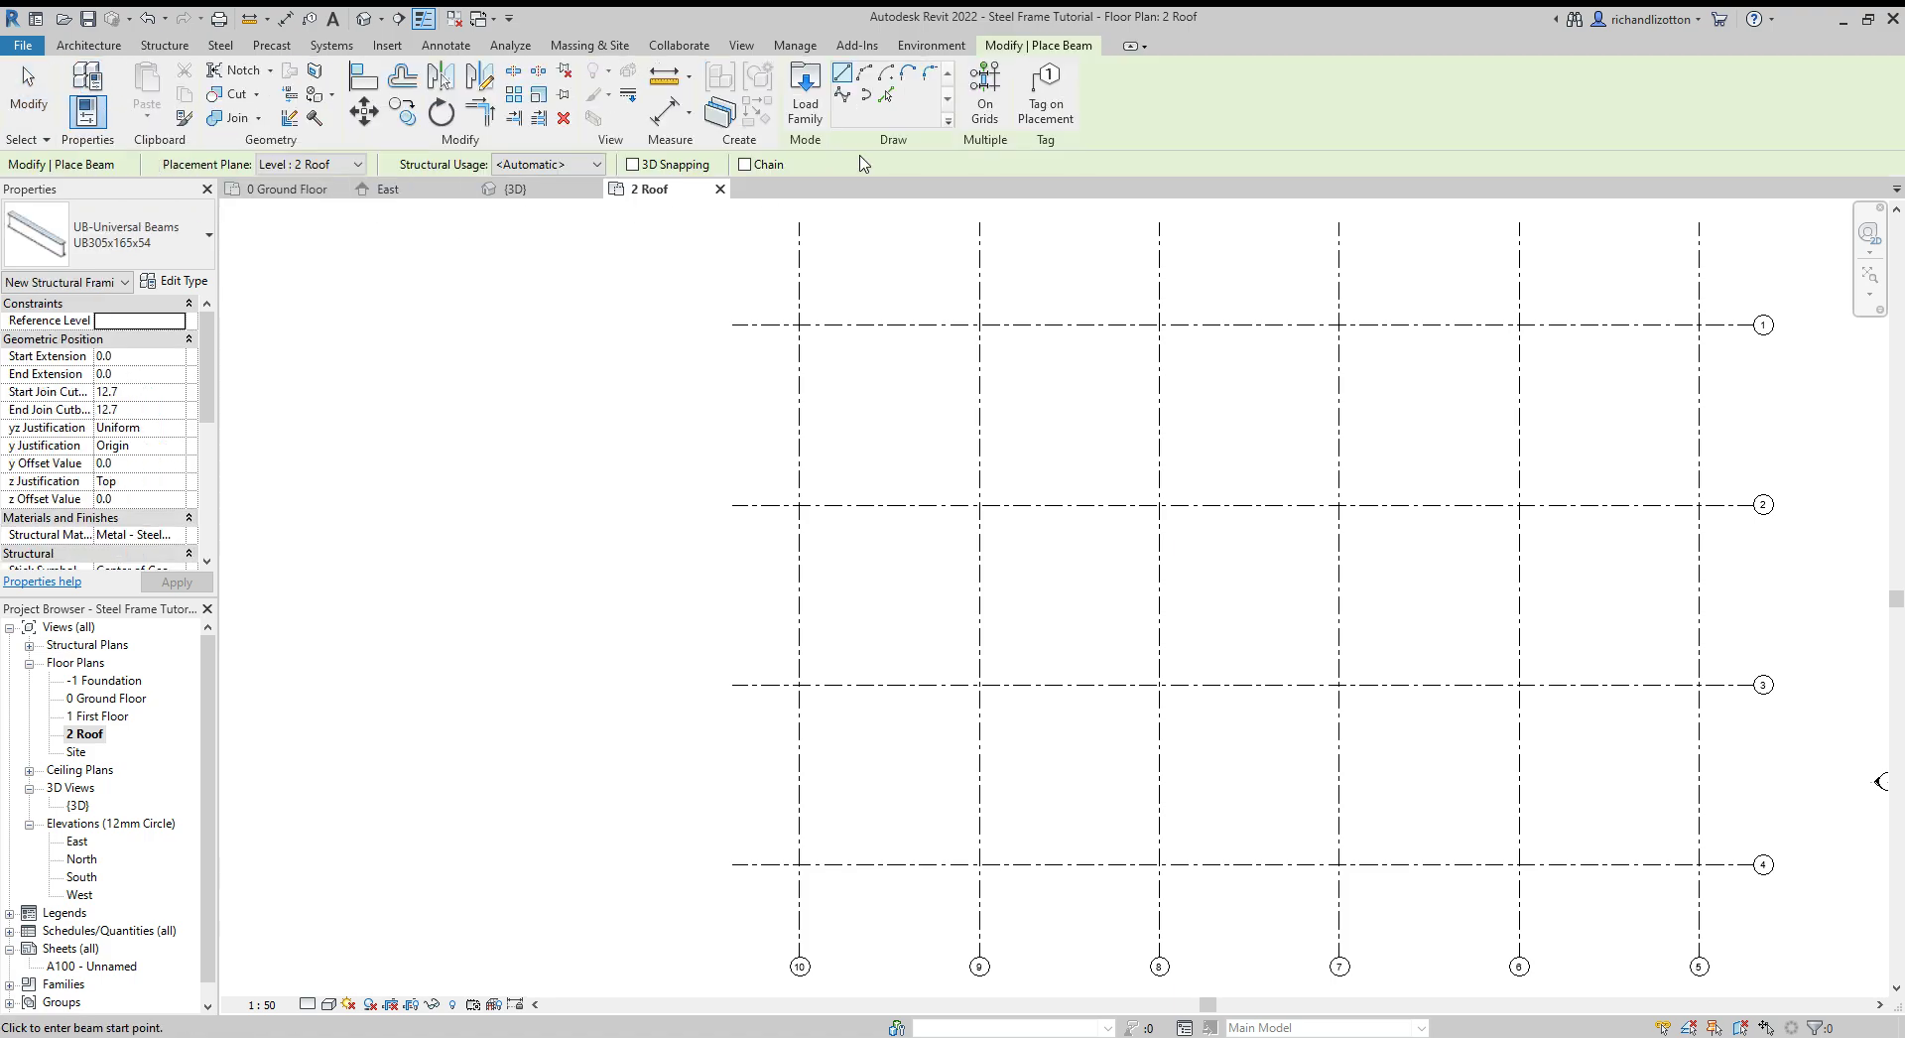
pyautogui.click(809, 96)
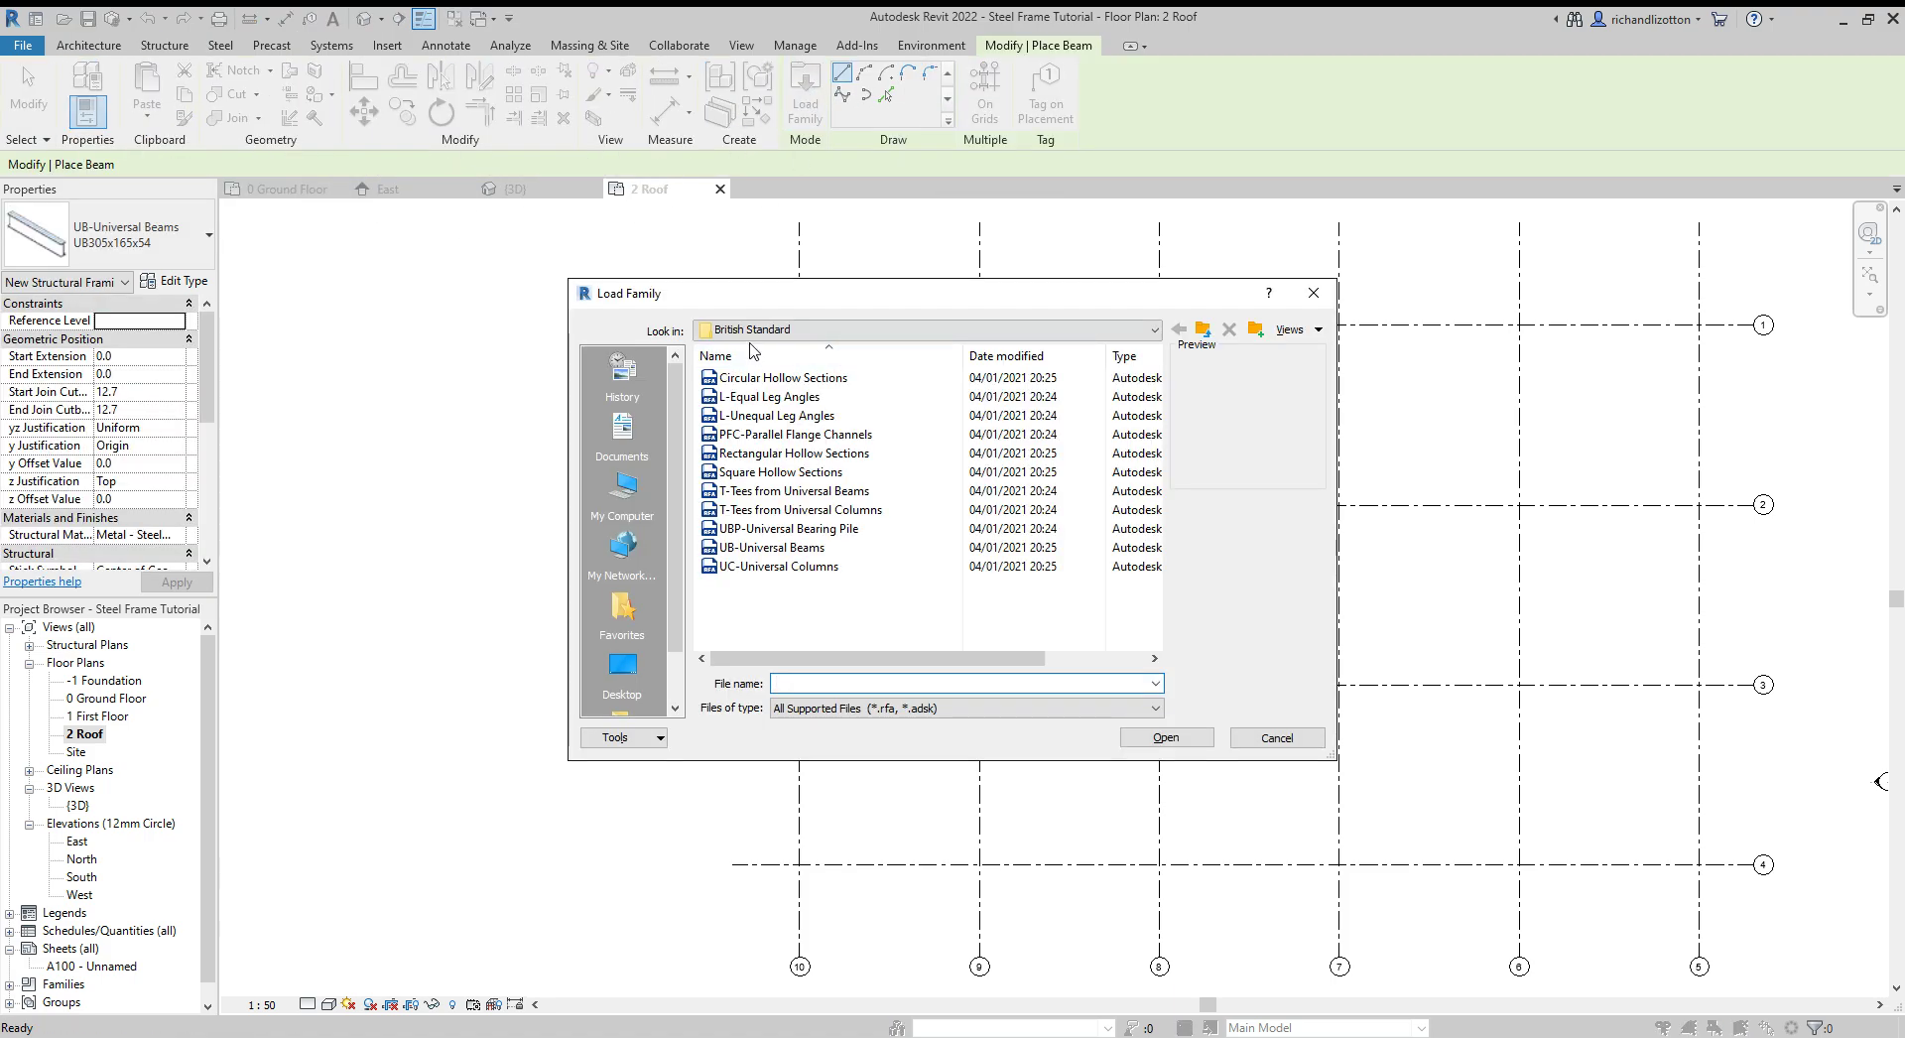
pyautogui.click(1204, 330)
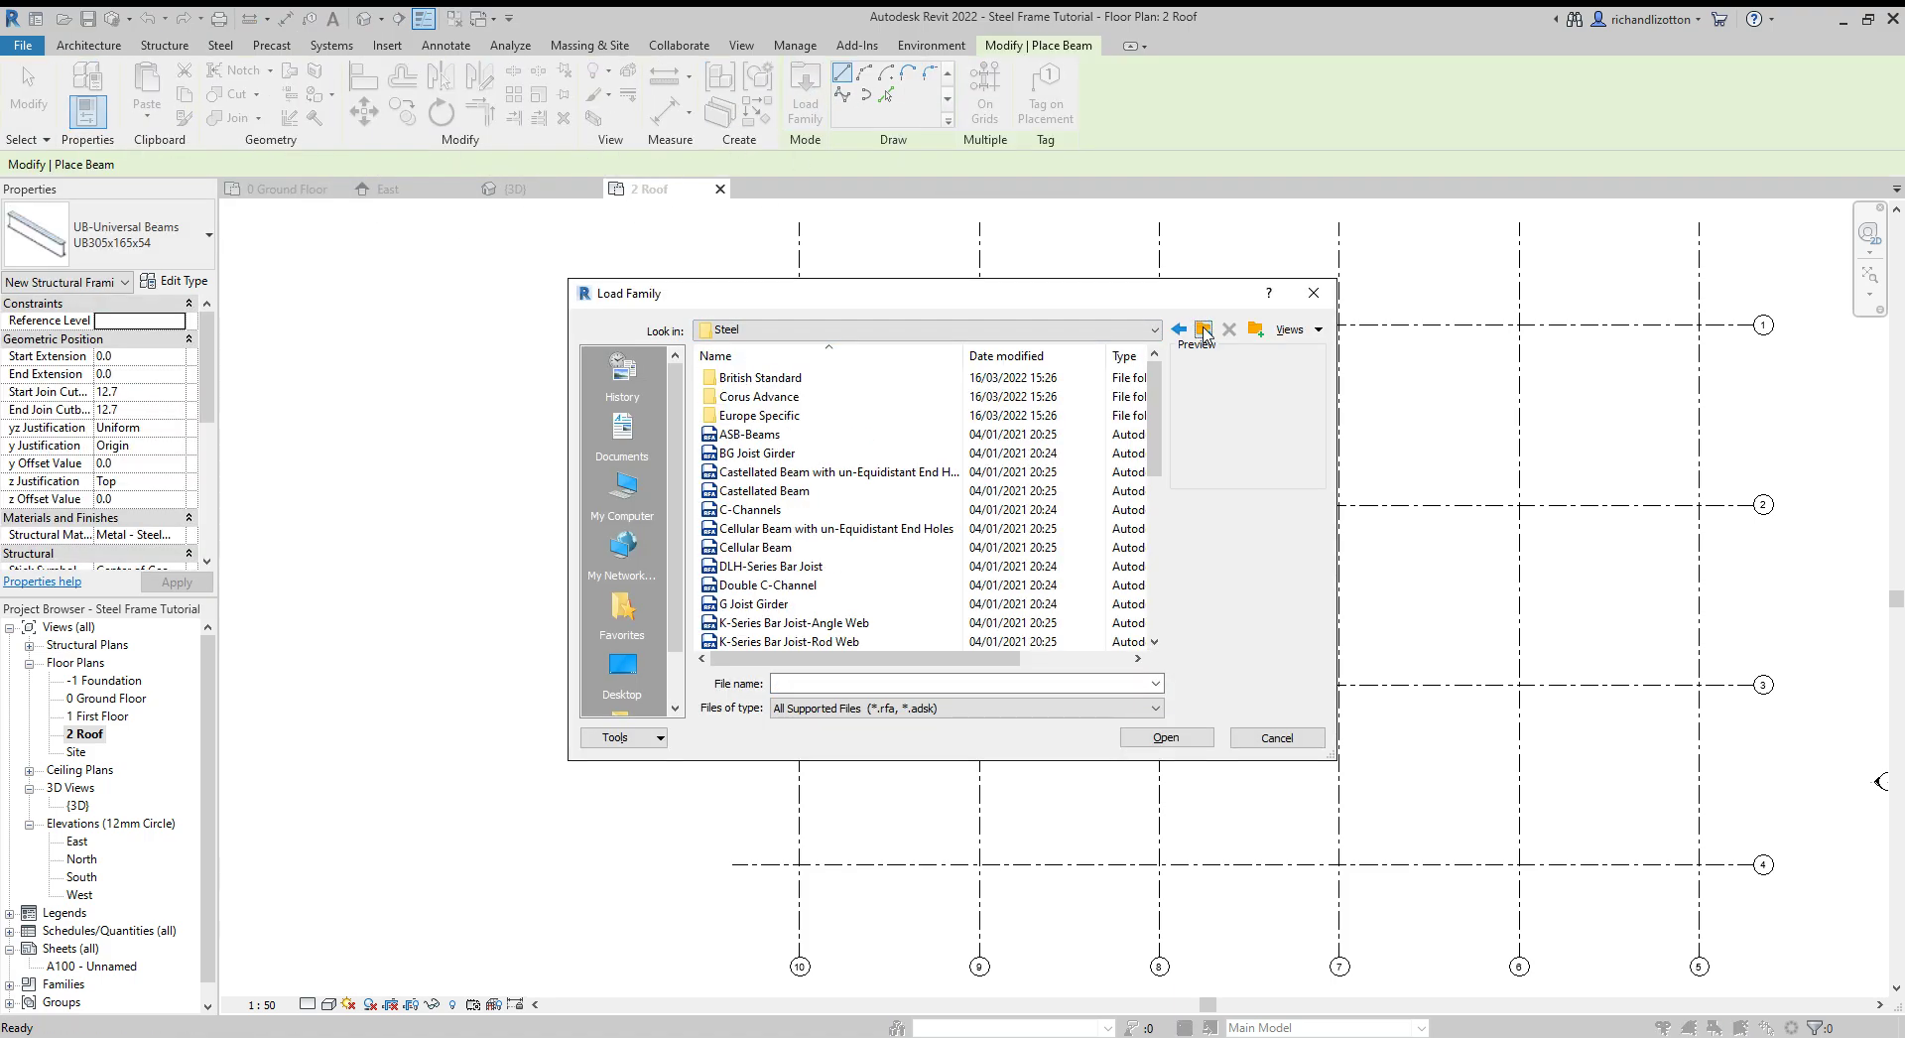
pyautogui.click(1204, 329)
pyautogui.click(1203, 329)
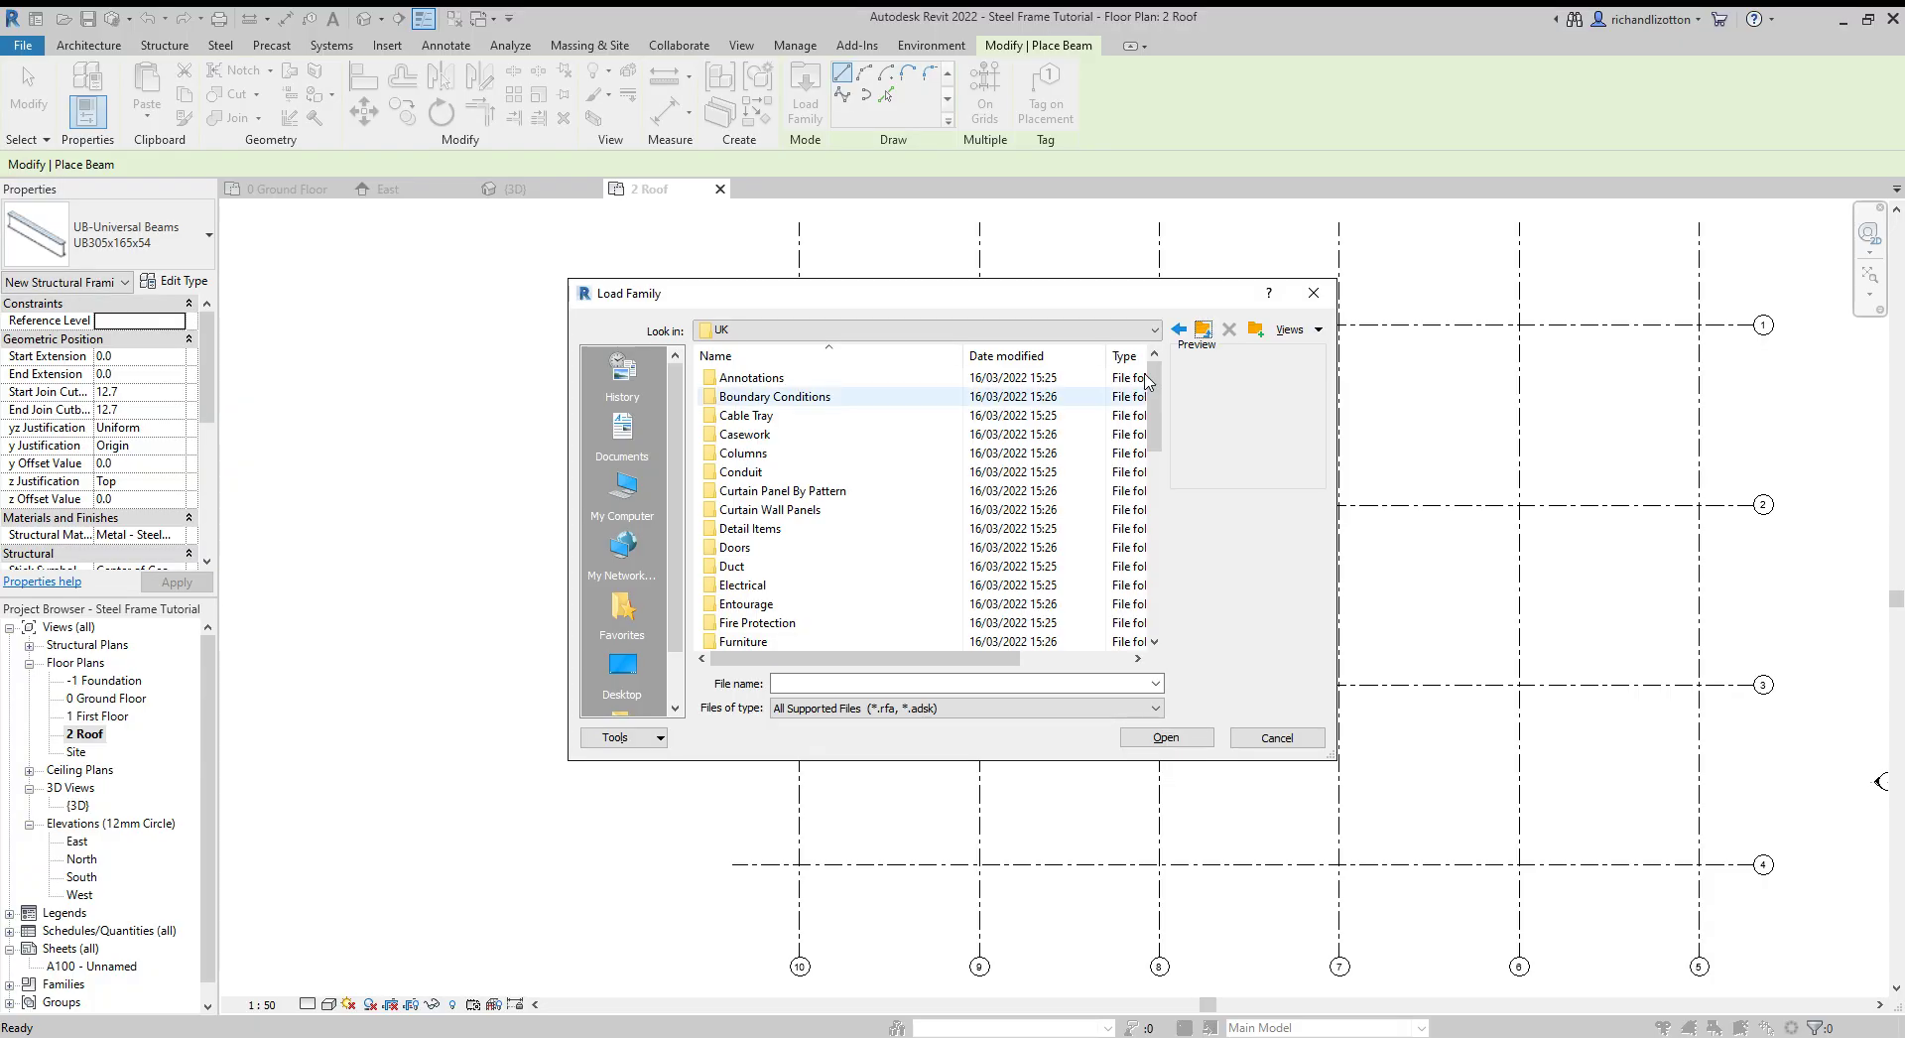
# - Load UB-Universal Beams from Structural Framing > Steel > British Standard, skipping extra type selection
pyautogui.scroll(-7, 859, 488)
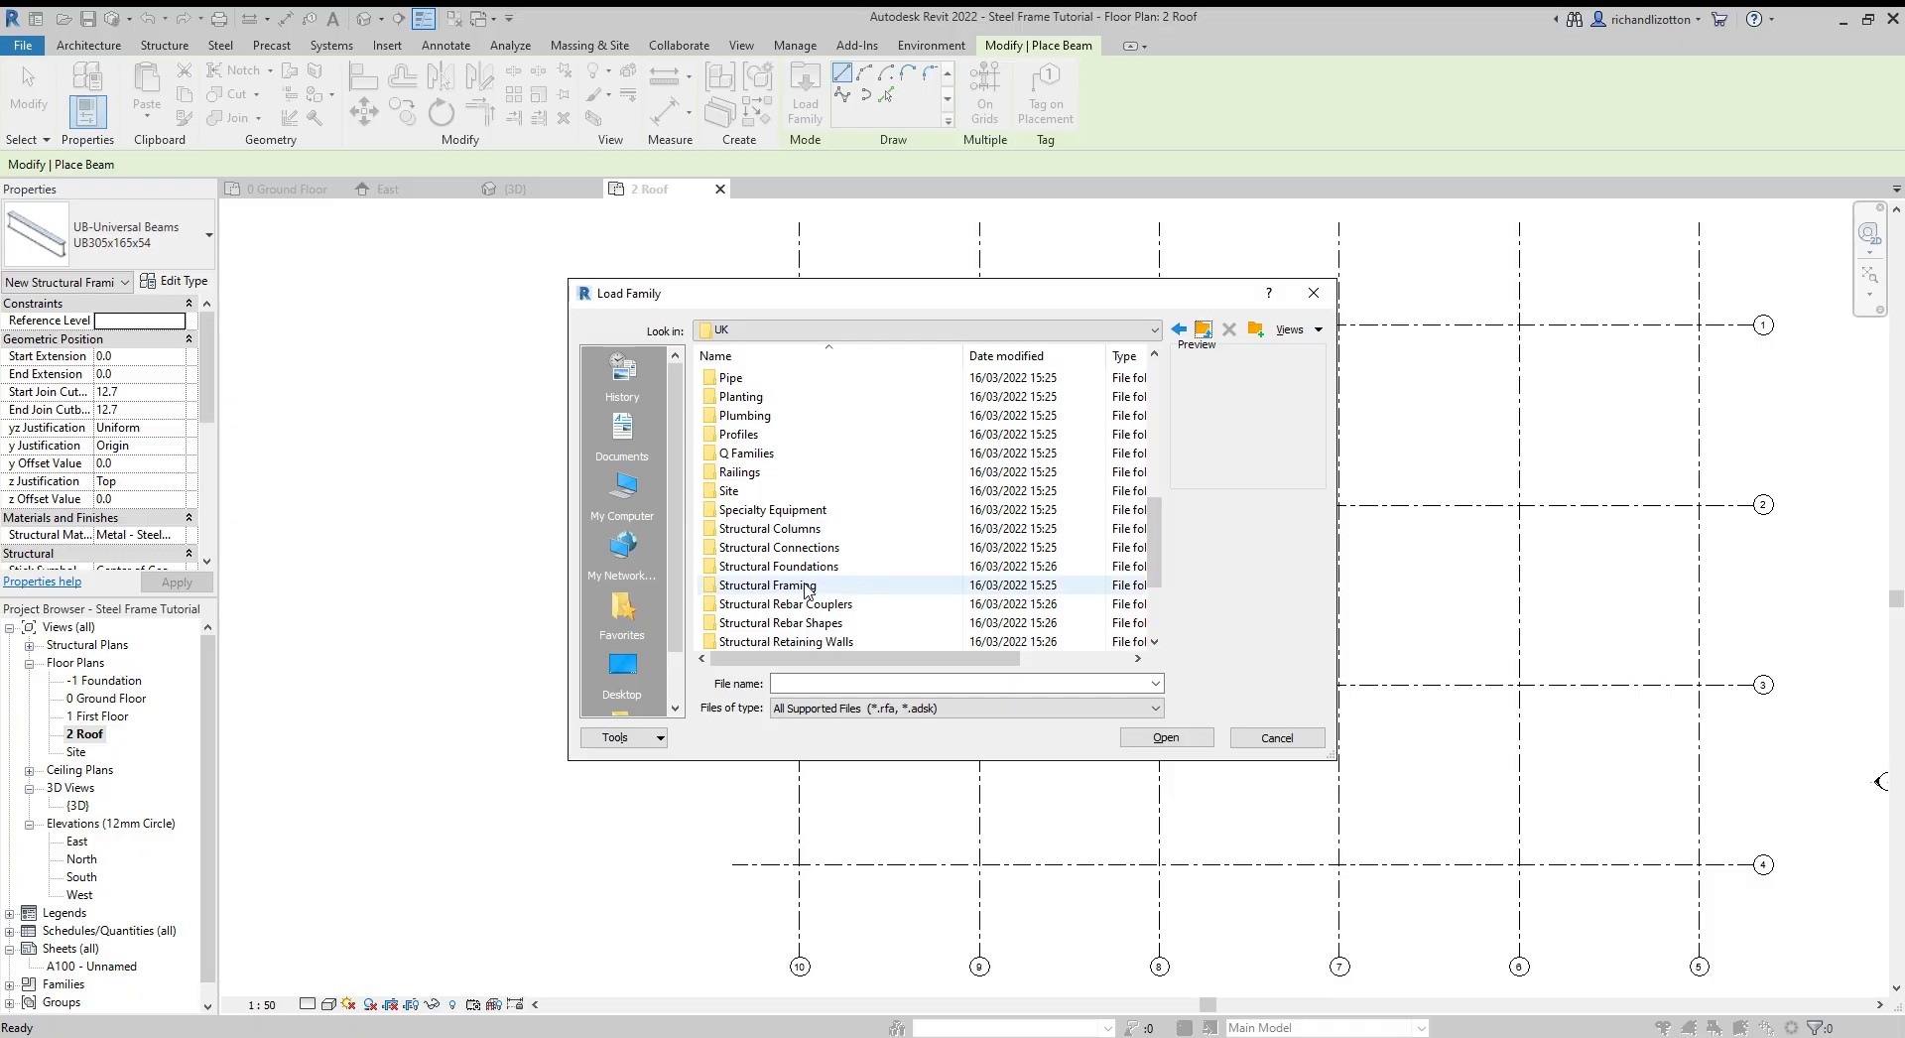
pyautogui.doubleClick(812, 587)
pyautogui.doubleClick(734, 434)
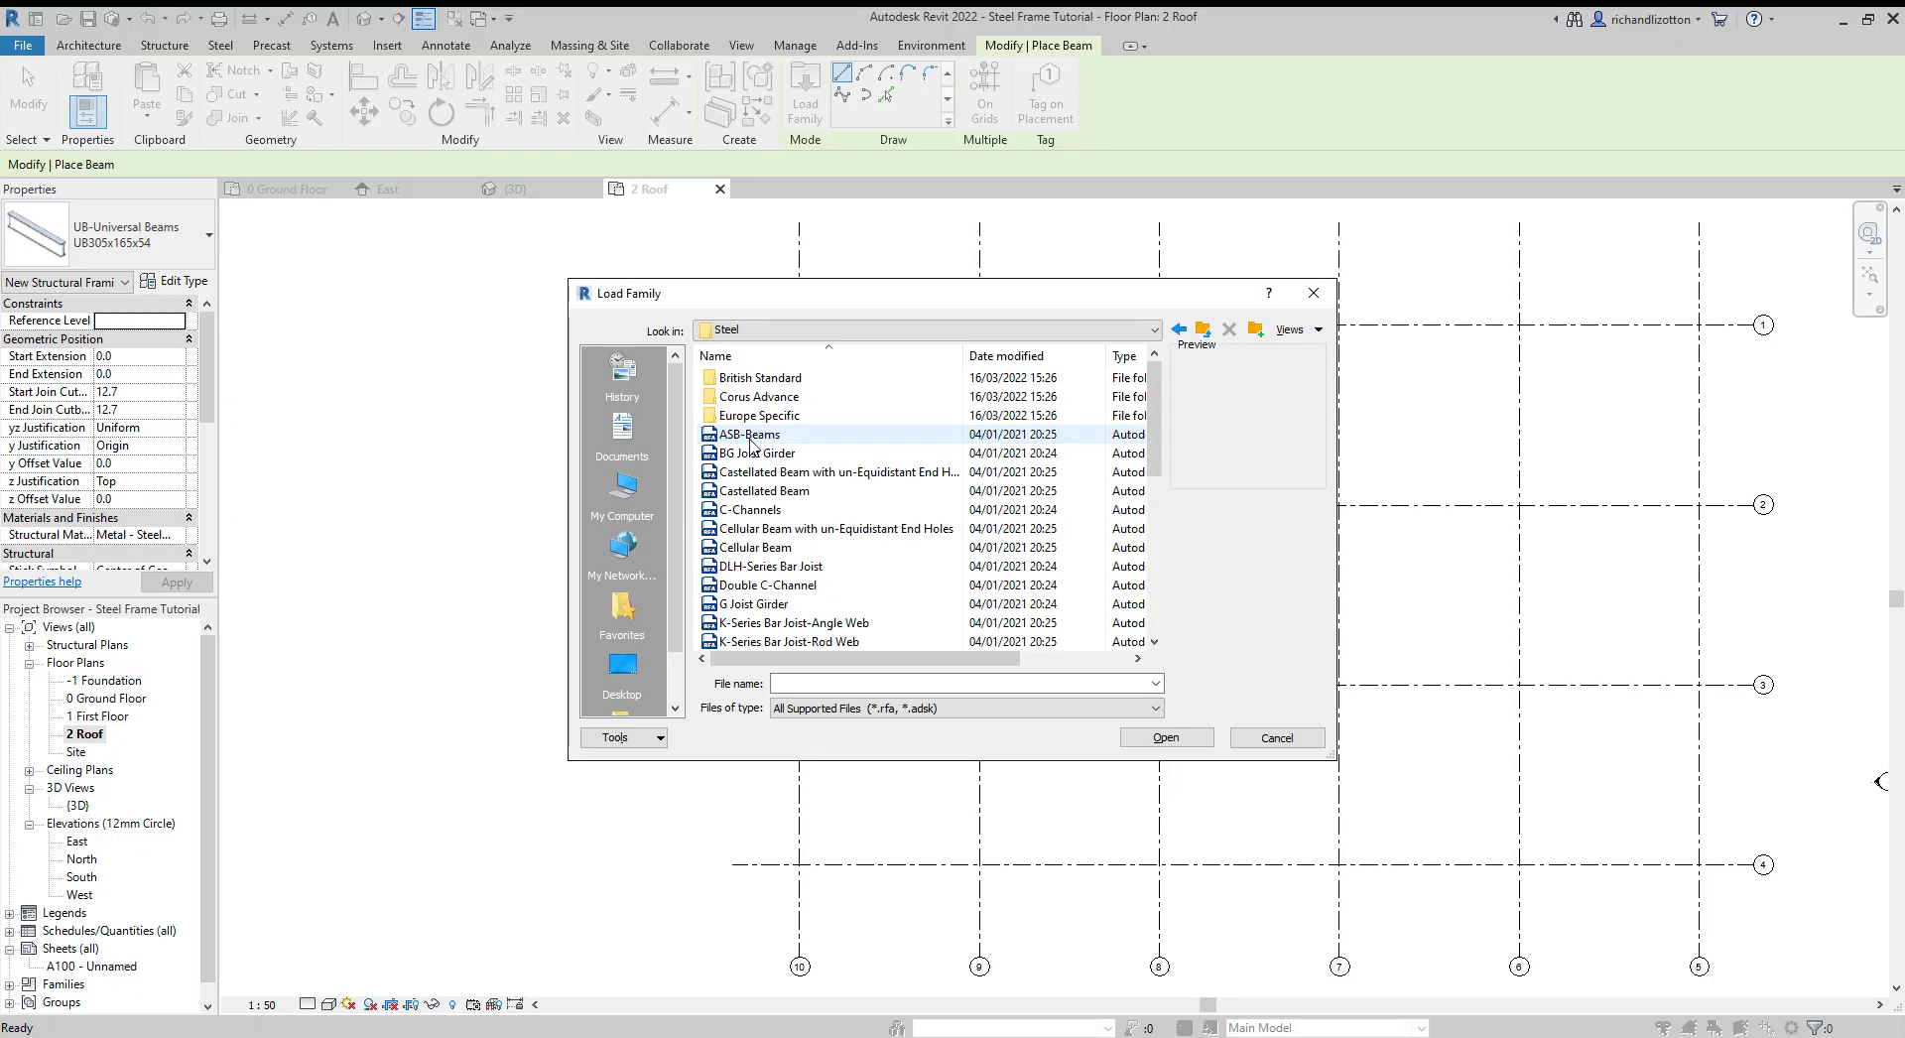
pyautogui.doubleClick(770, 379)
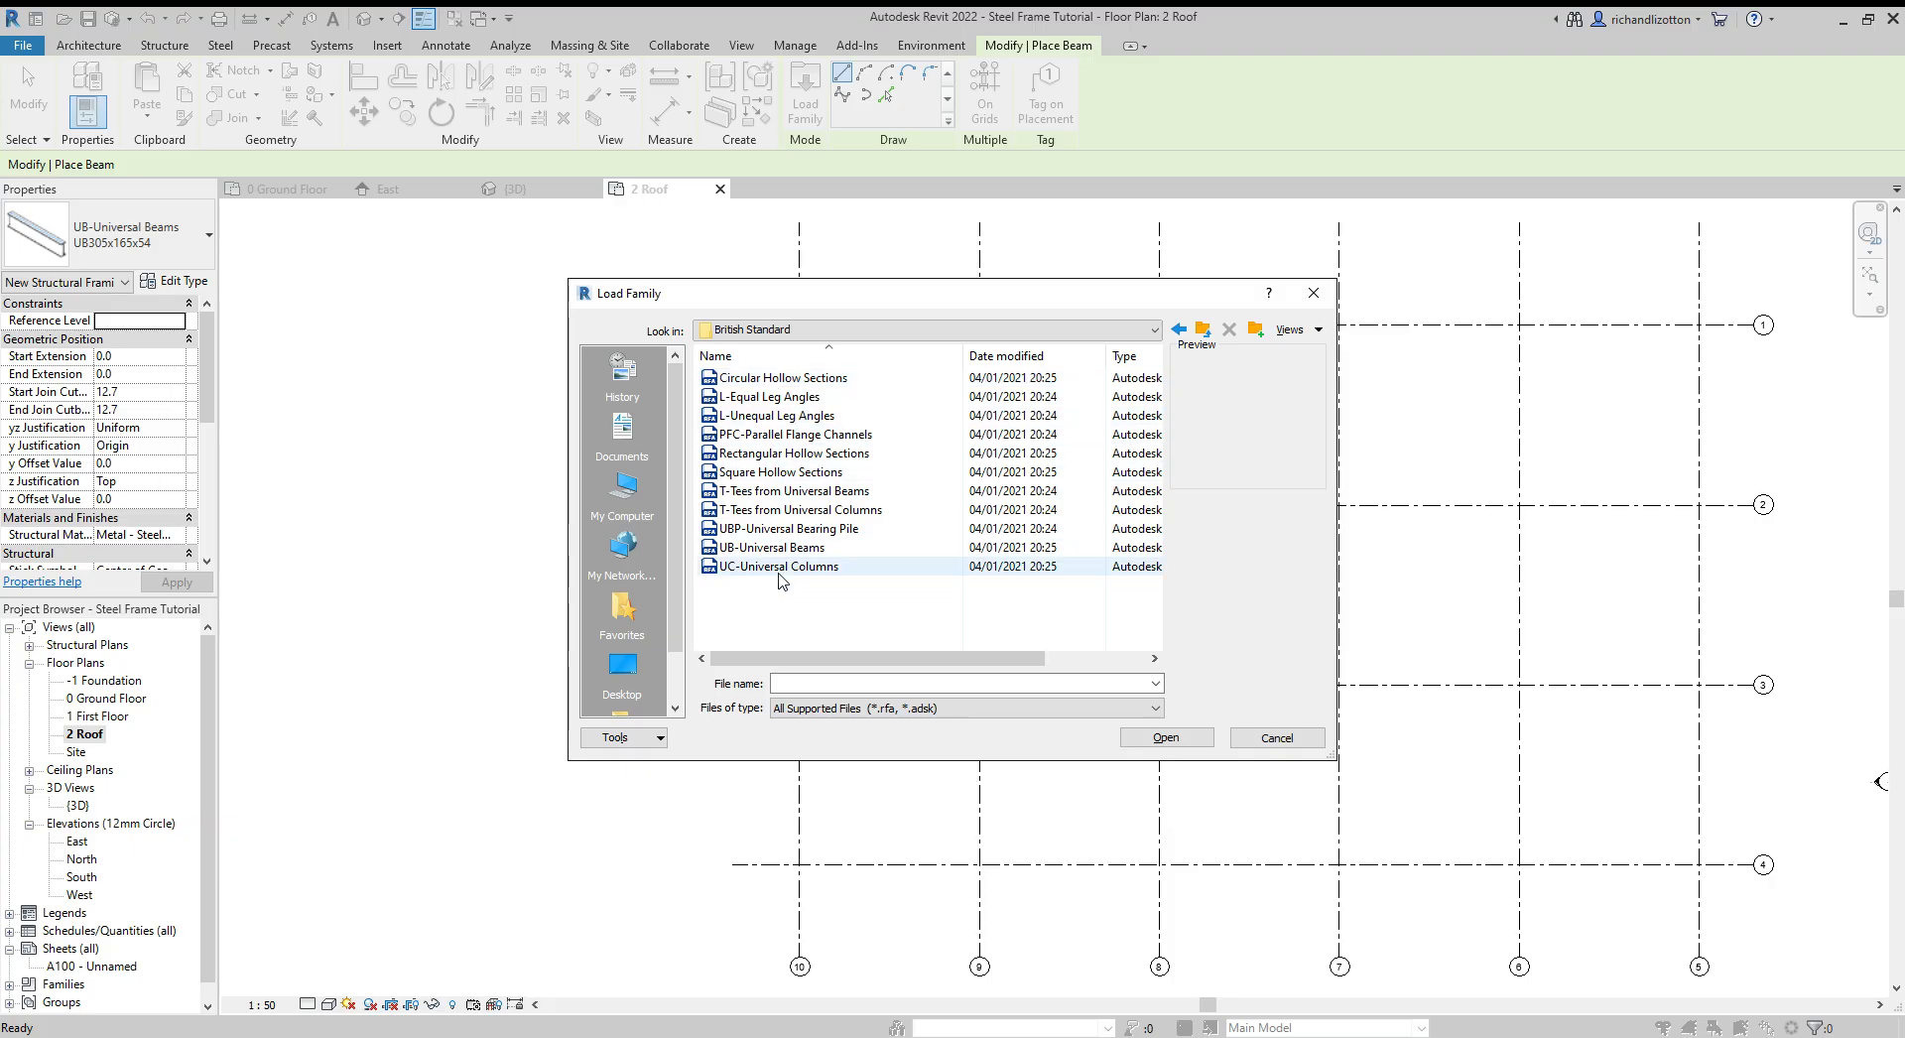
pyautogui.doubleClick(751, 553)
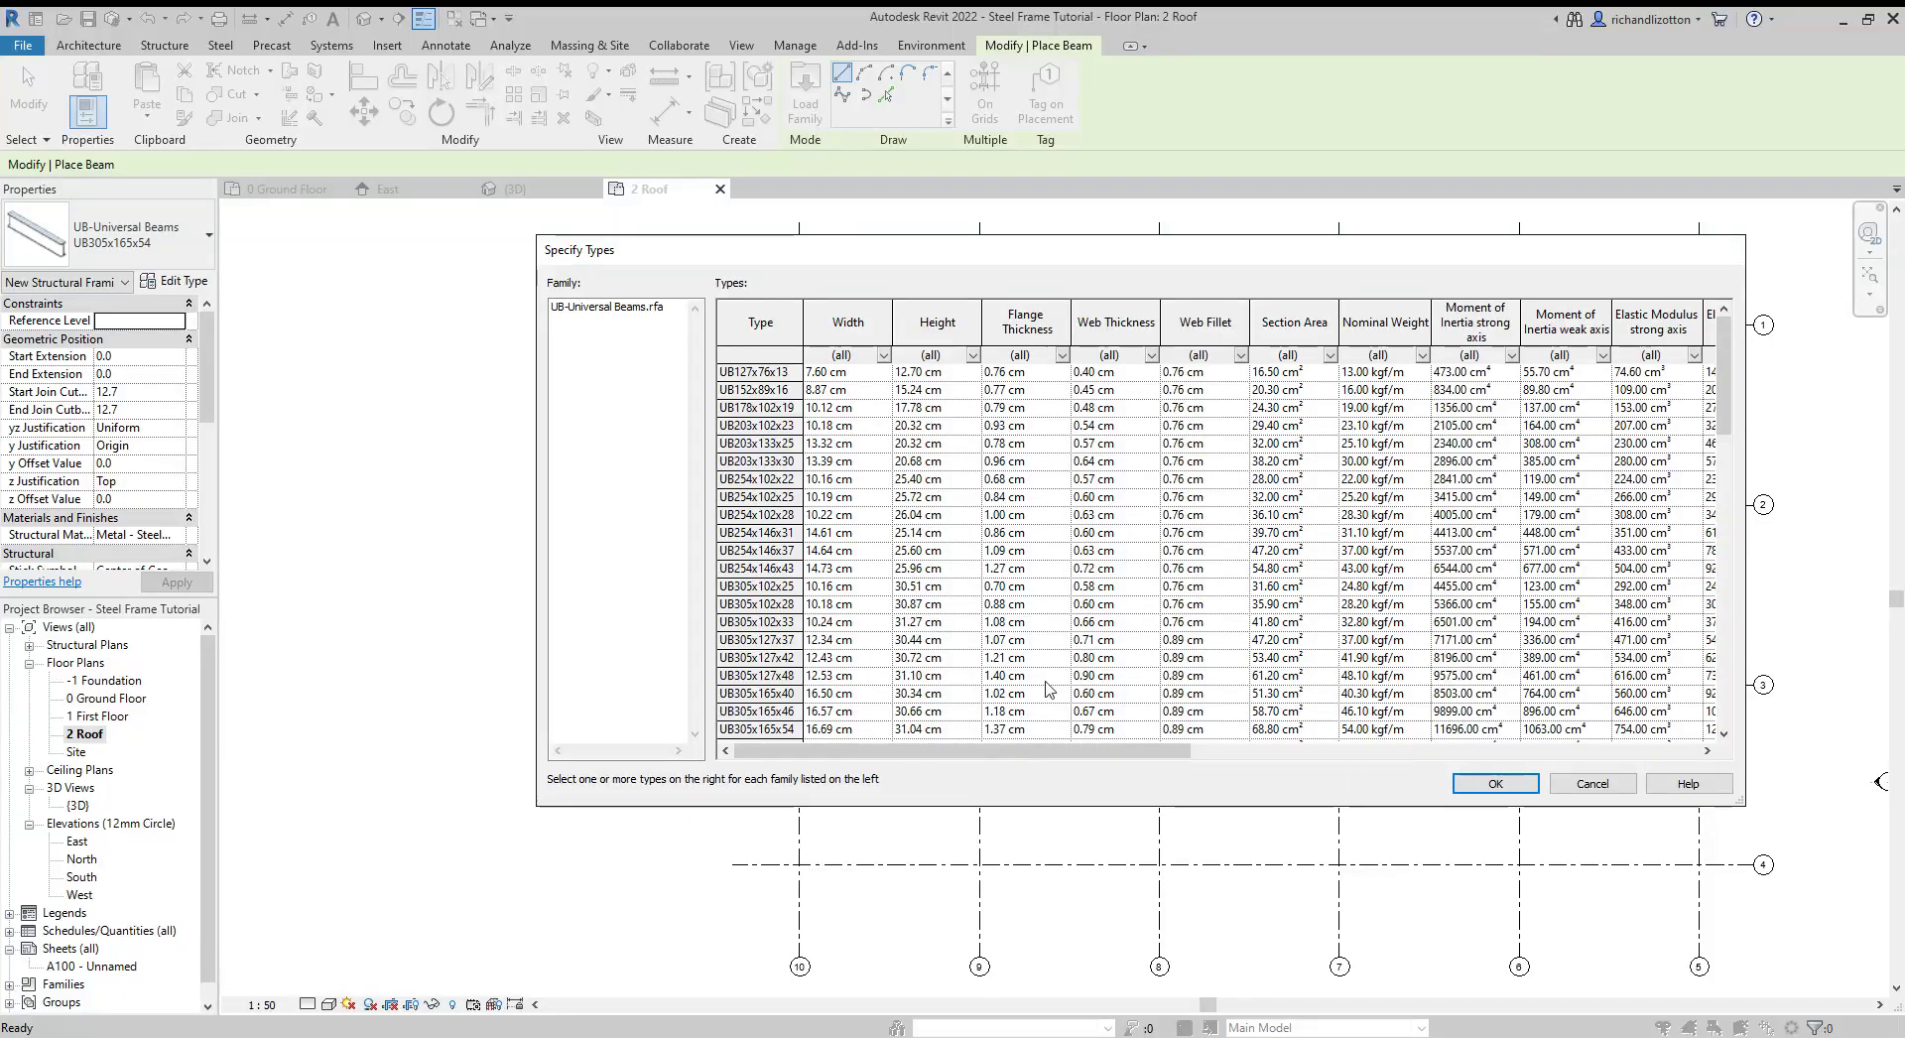
pyautogui.click(1596, 786)
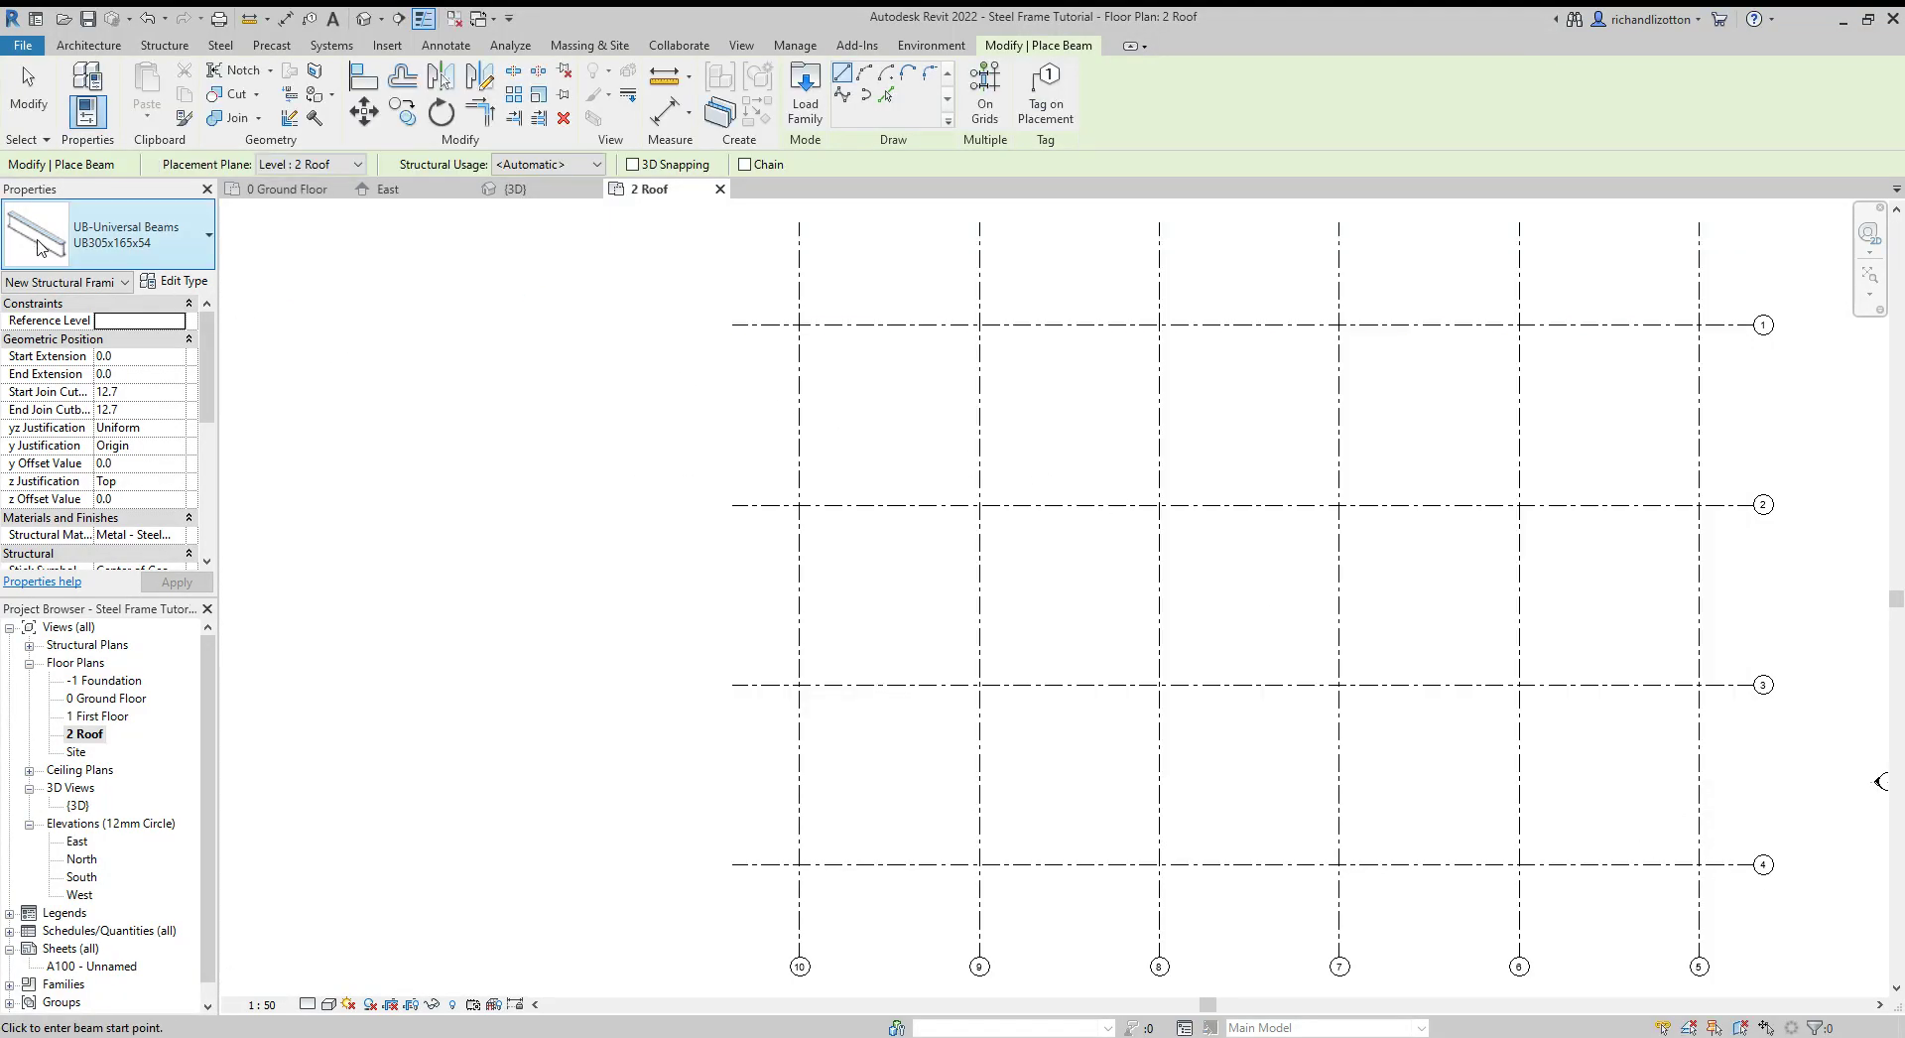
# - Draw a 9000 mm UB305x165x54 beam from the grid 1/10 column and check it in 3D
pyautogui.scroll(5, 794, 320)
pyautogui.click(811, 345)
pyautogui.scroll(-3, 811, 342)
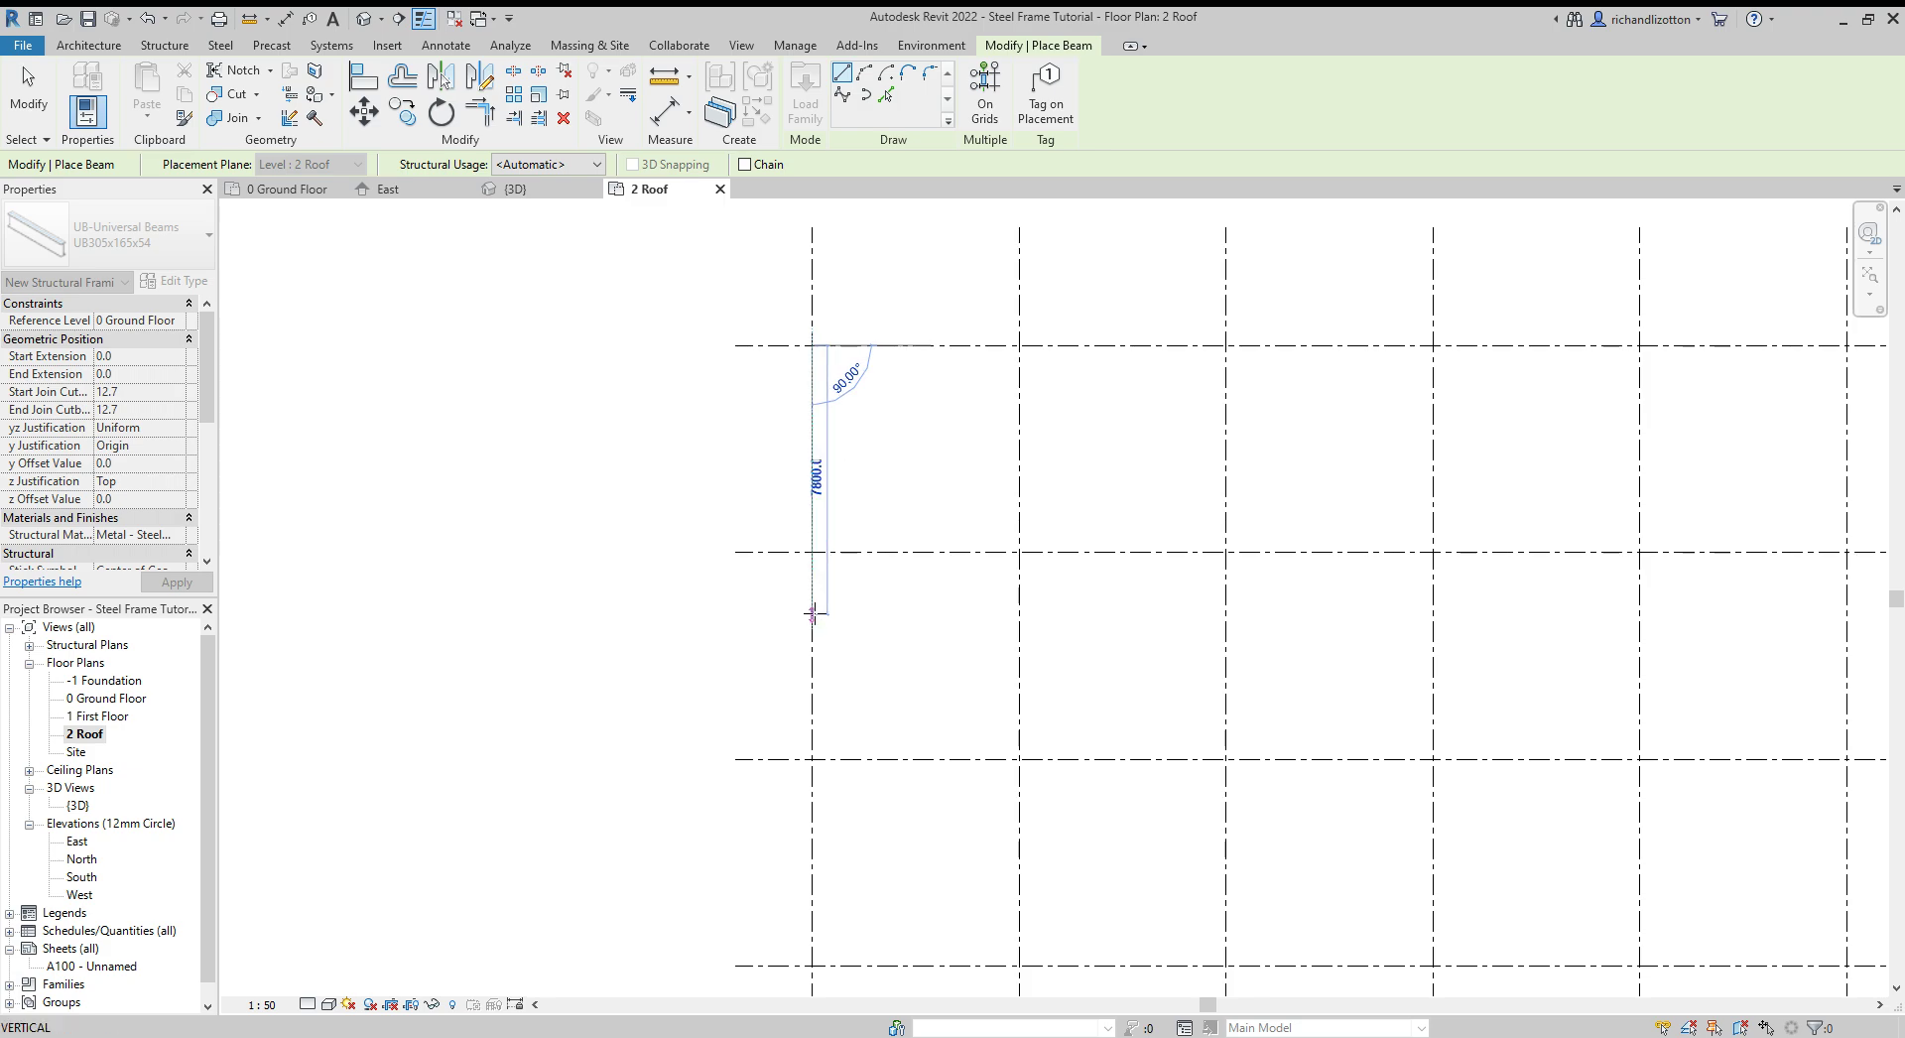
pyautogui.write('9000')
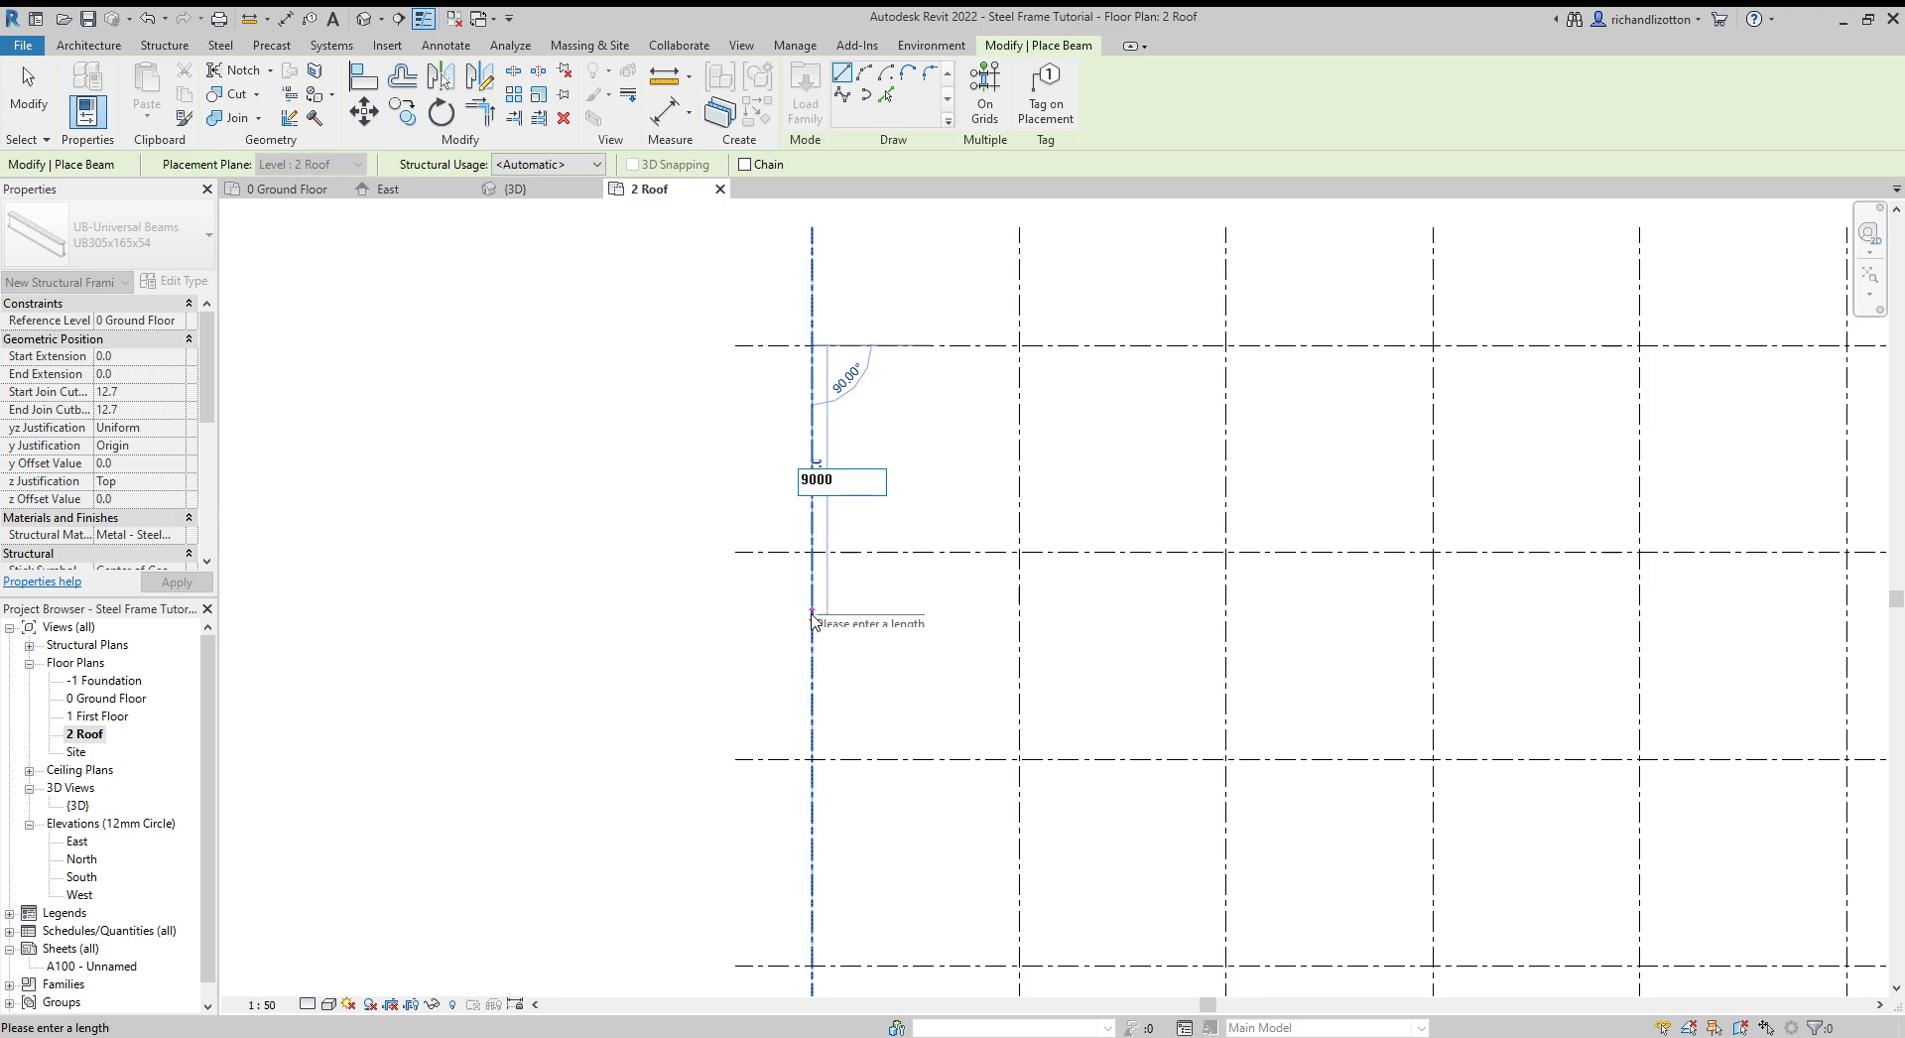
pyautogui.press('Return')
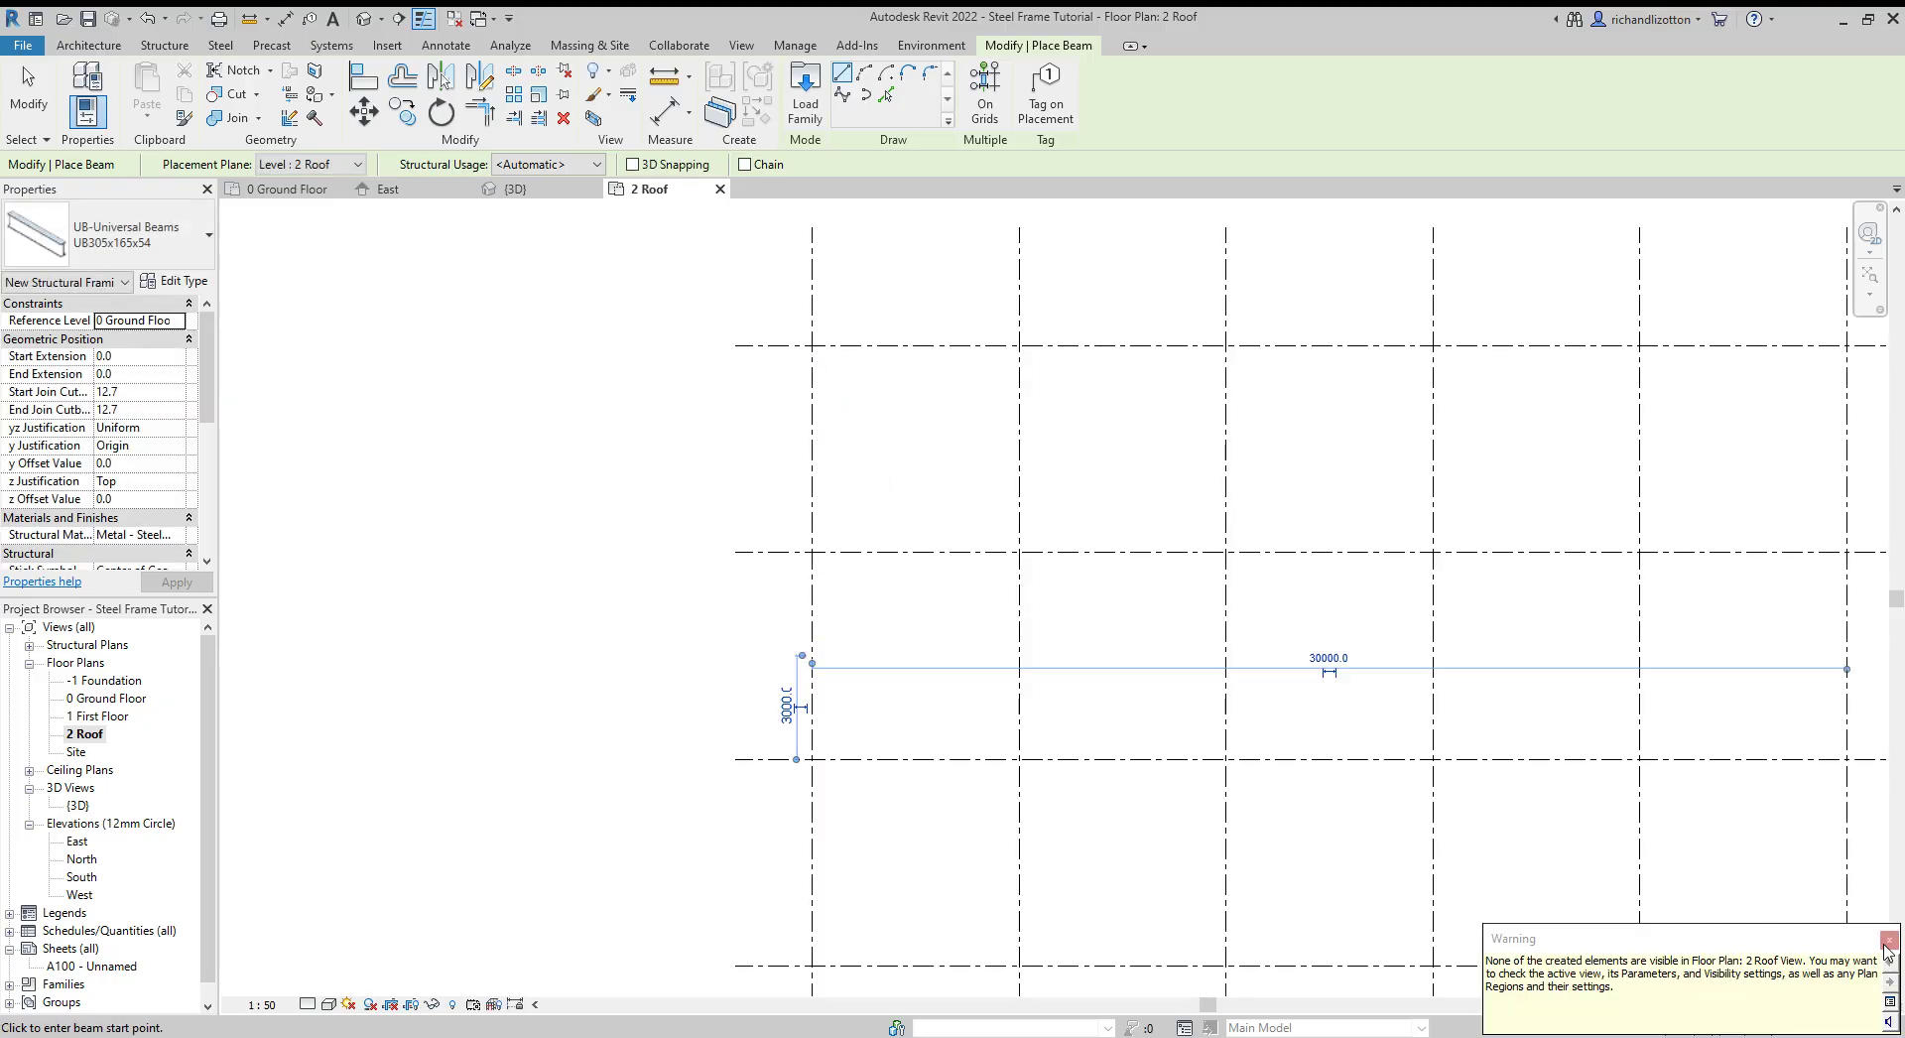
pyautogui.click(1889, 939)
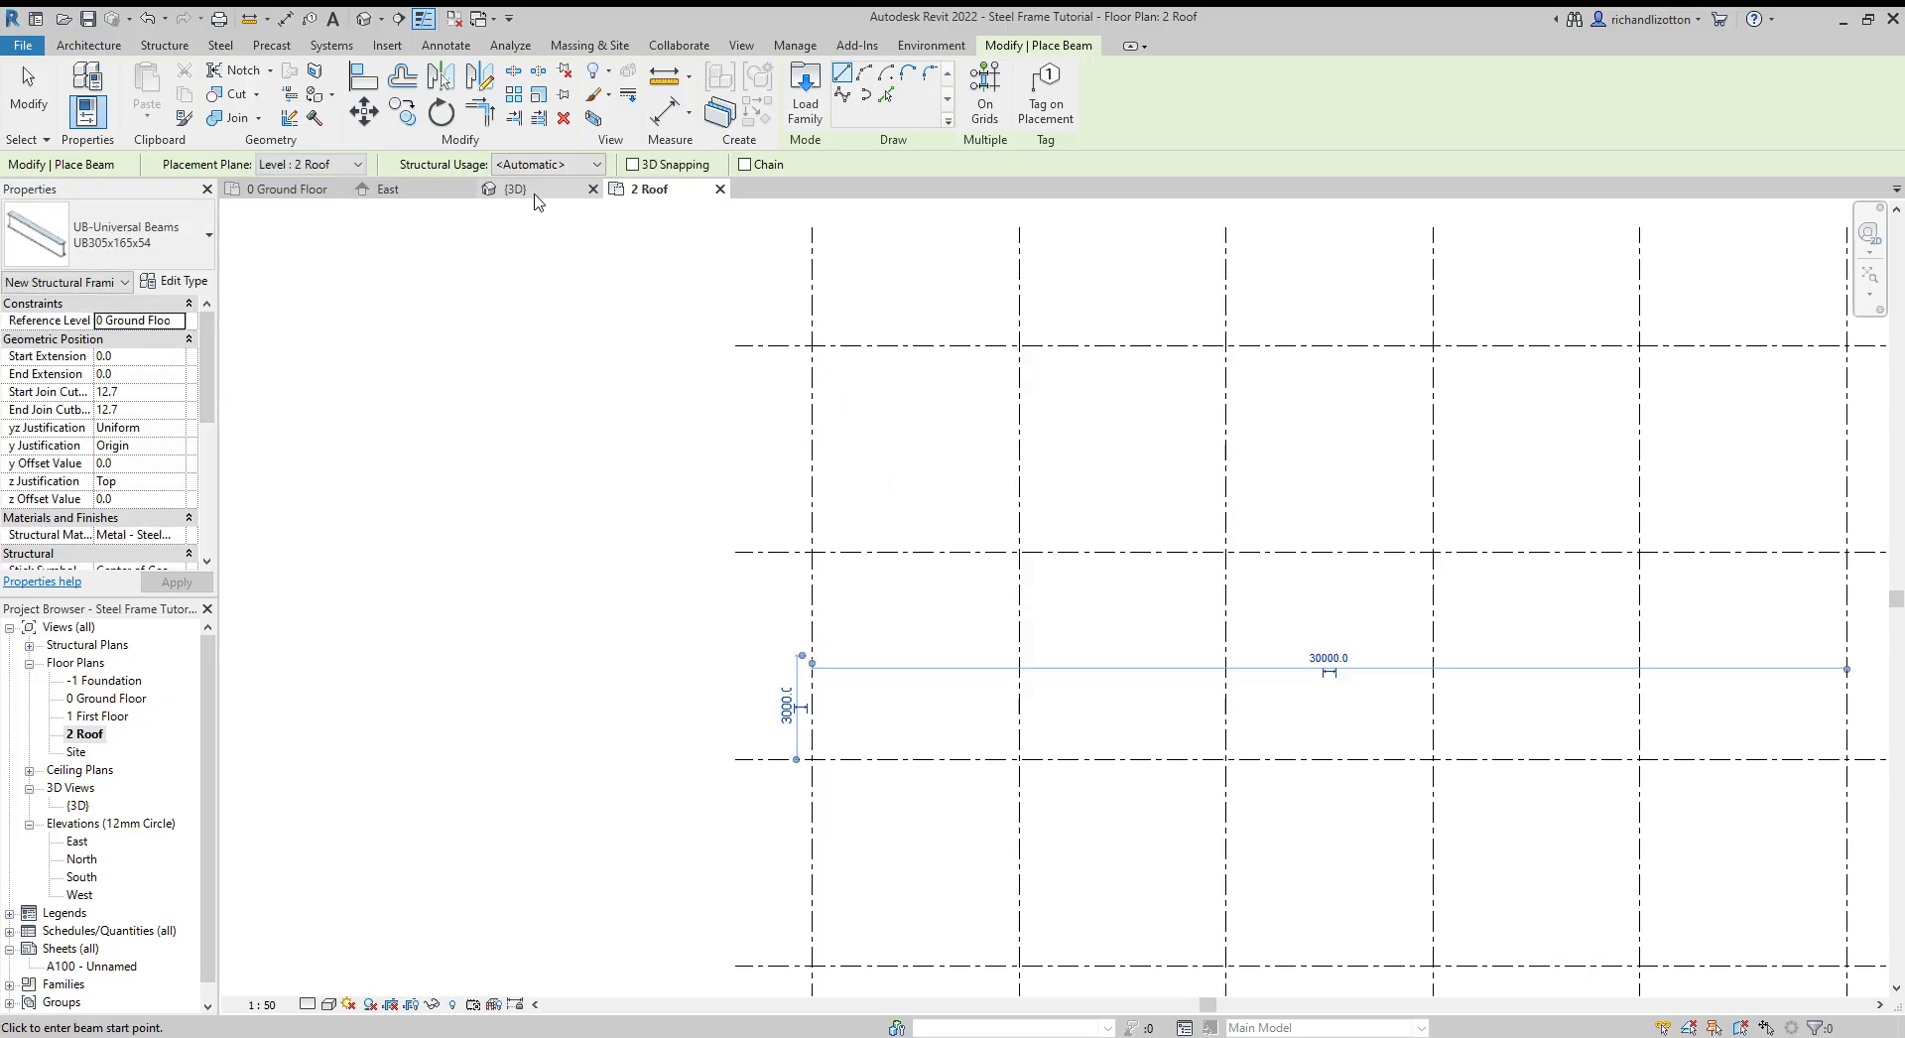
pyautogui.click(515, 188)
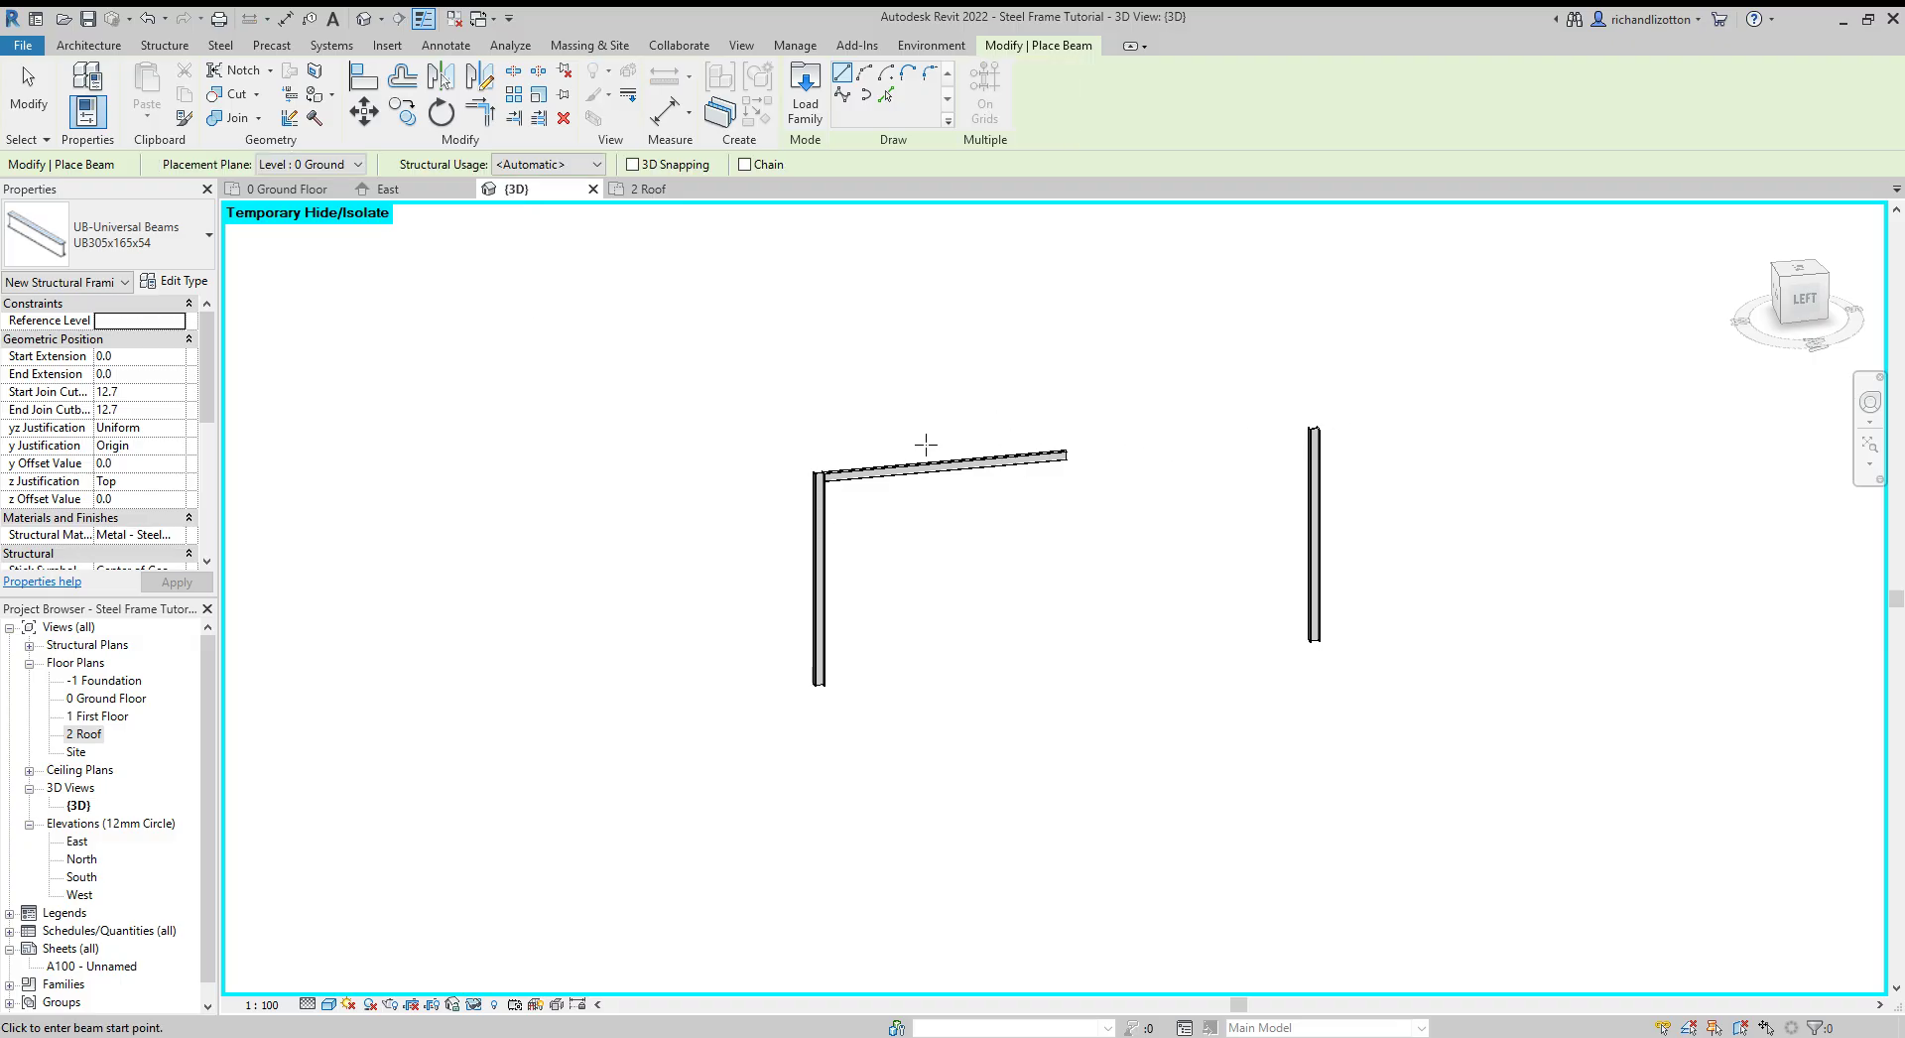
# - Cancel beam placement and open the West elevation framed on the grids
pyautogui.click(382, 190)
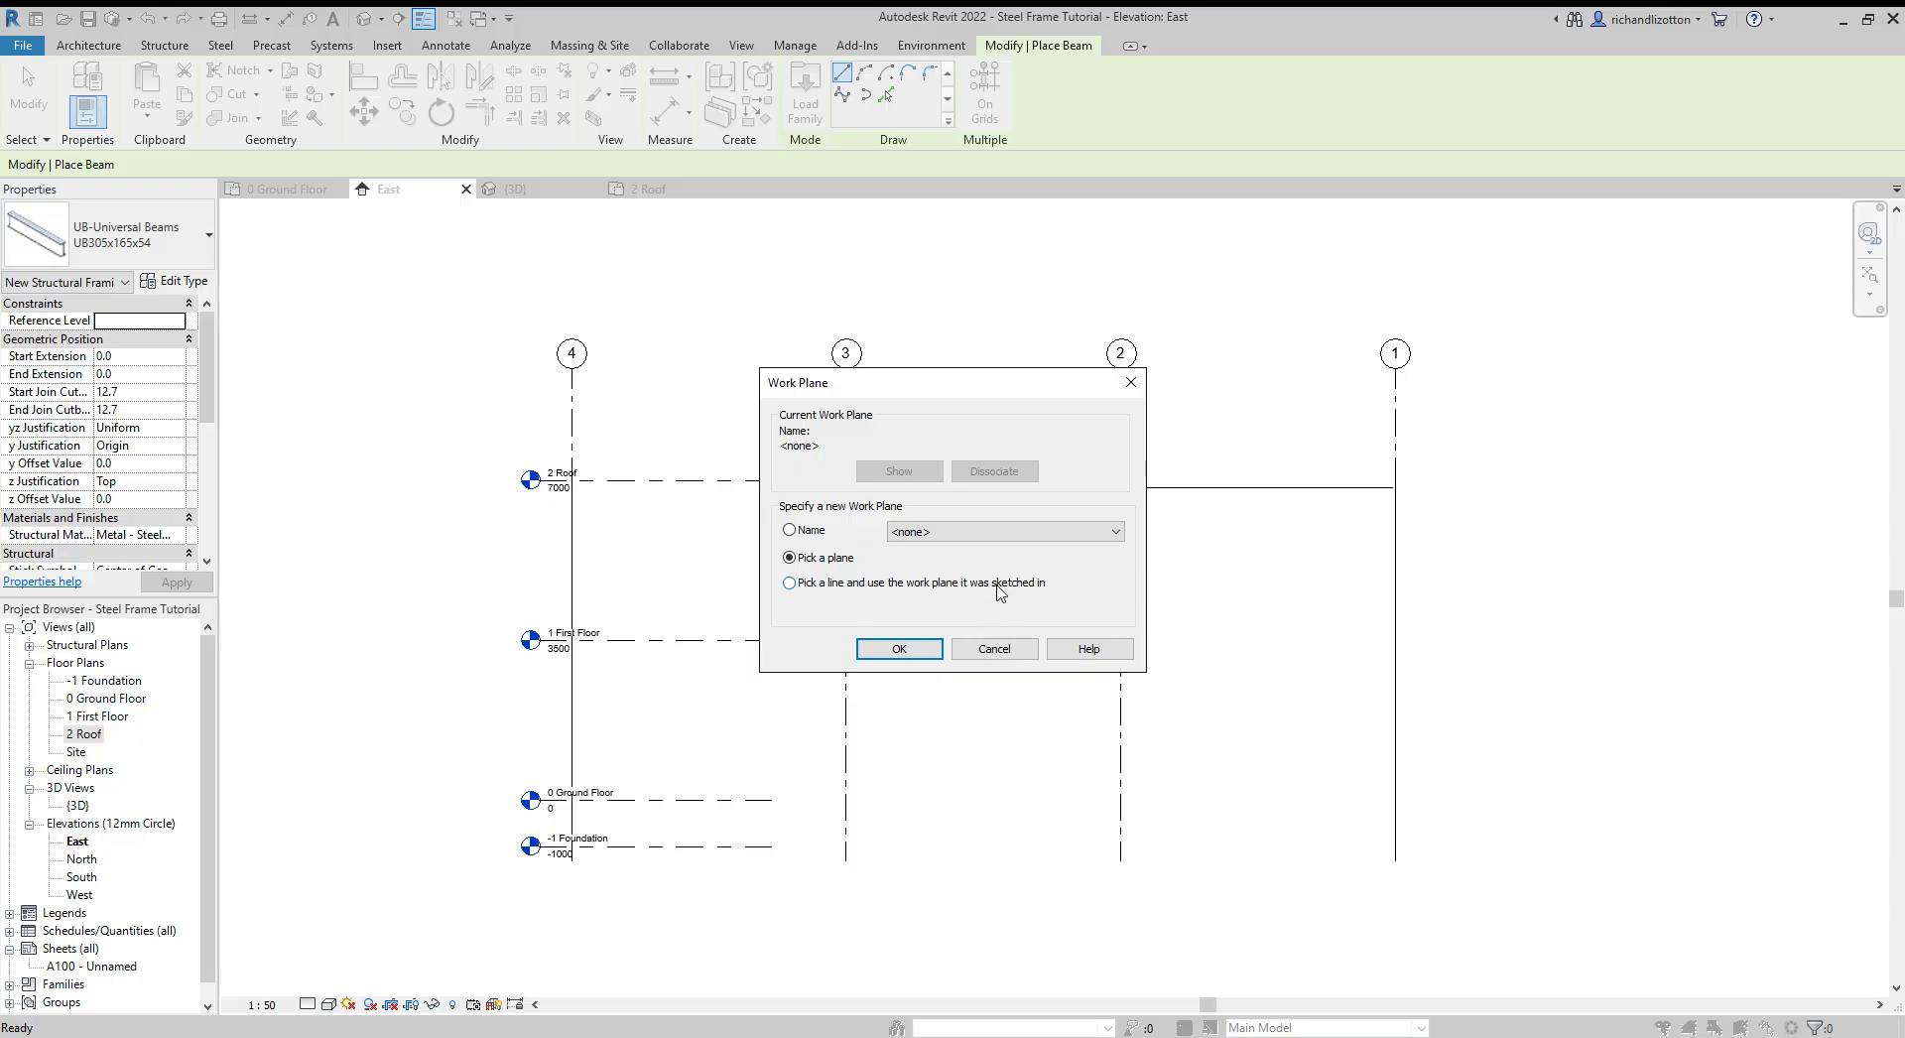
pyautogui.click(995, 648)
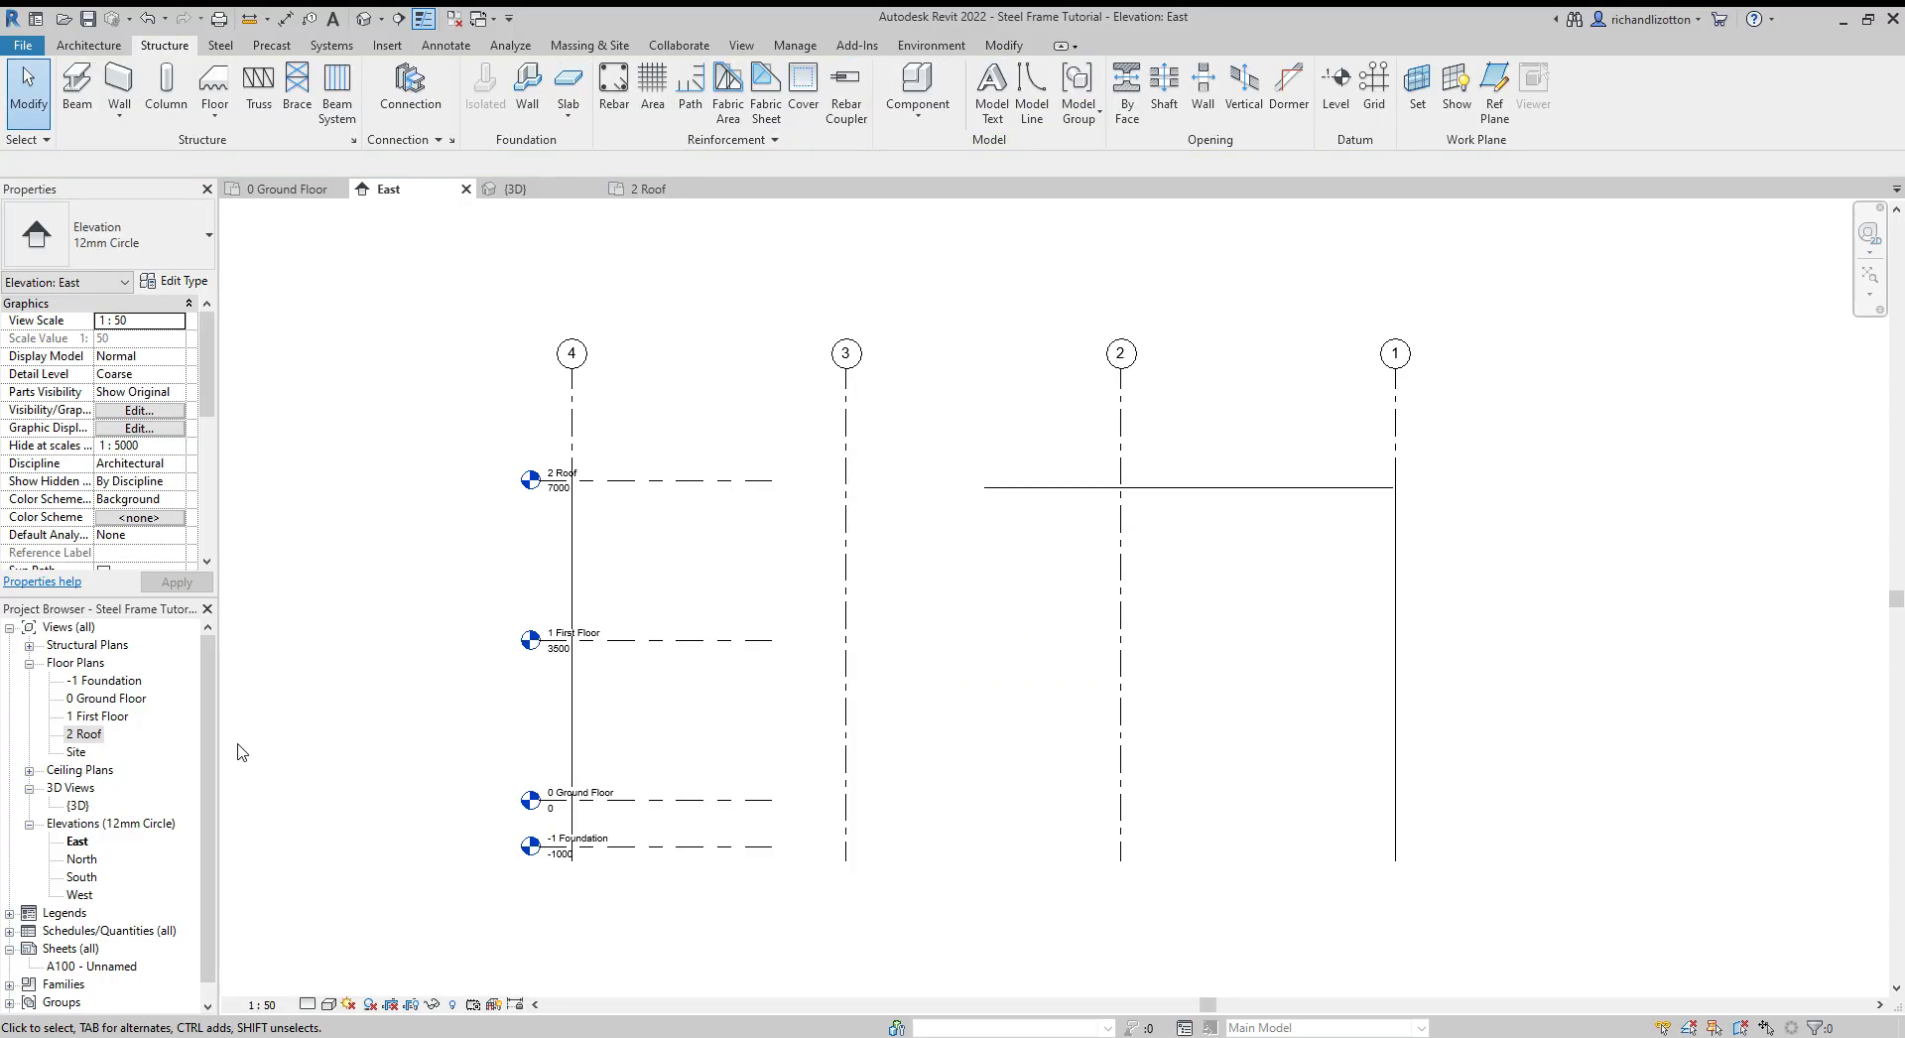
pyautogui.doubleClick(79, 892)
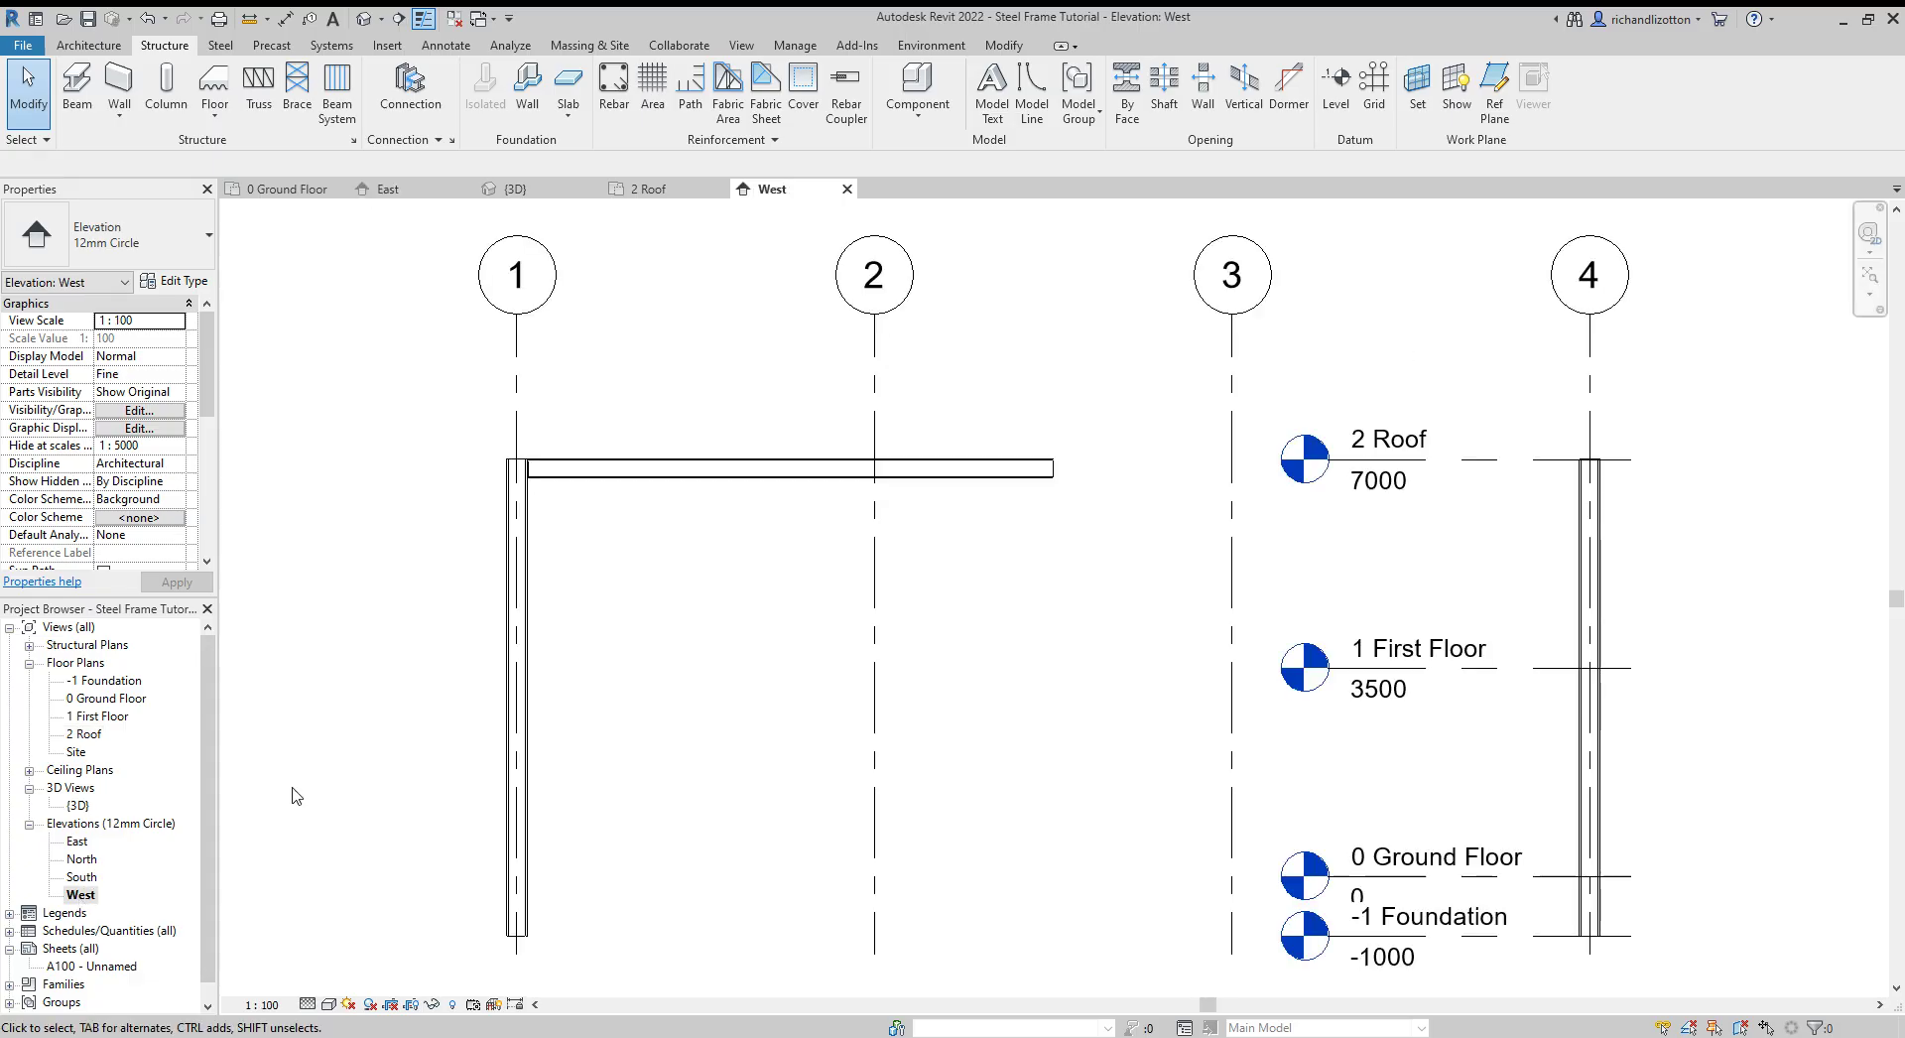
pyautogui.scroll(-1, 1079, 571)
pyautogui.moveTo(1060, 656); pyautogui.dragTo(1034, 624, button='middle')
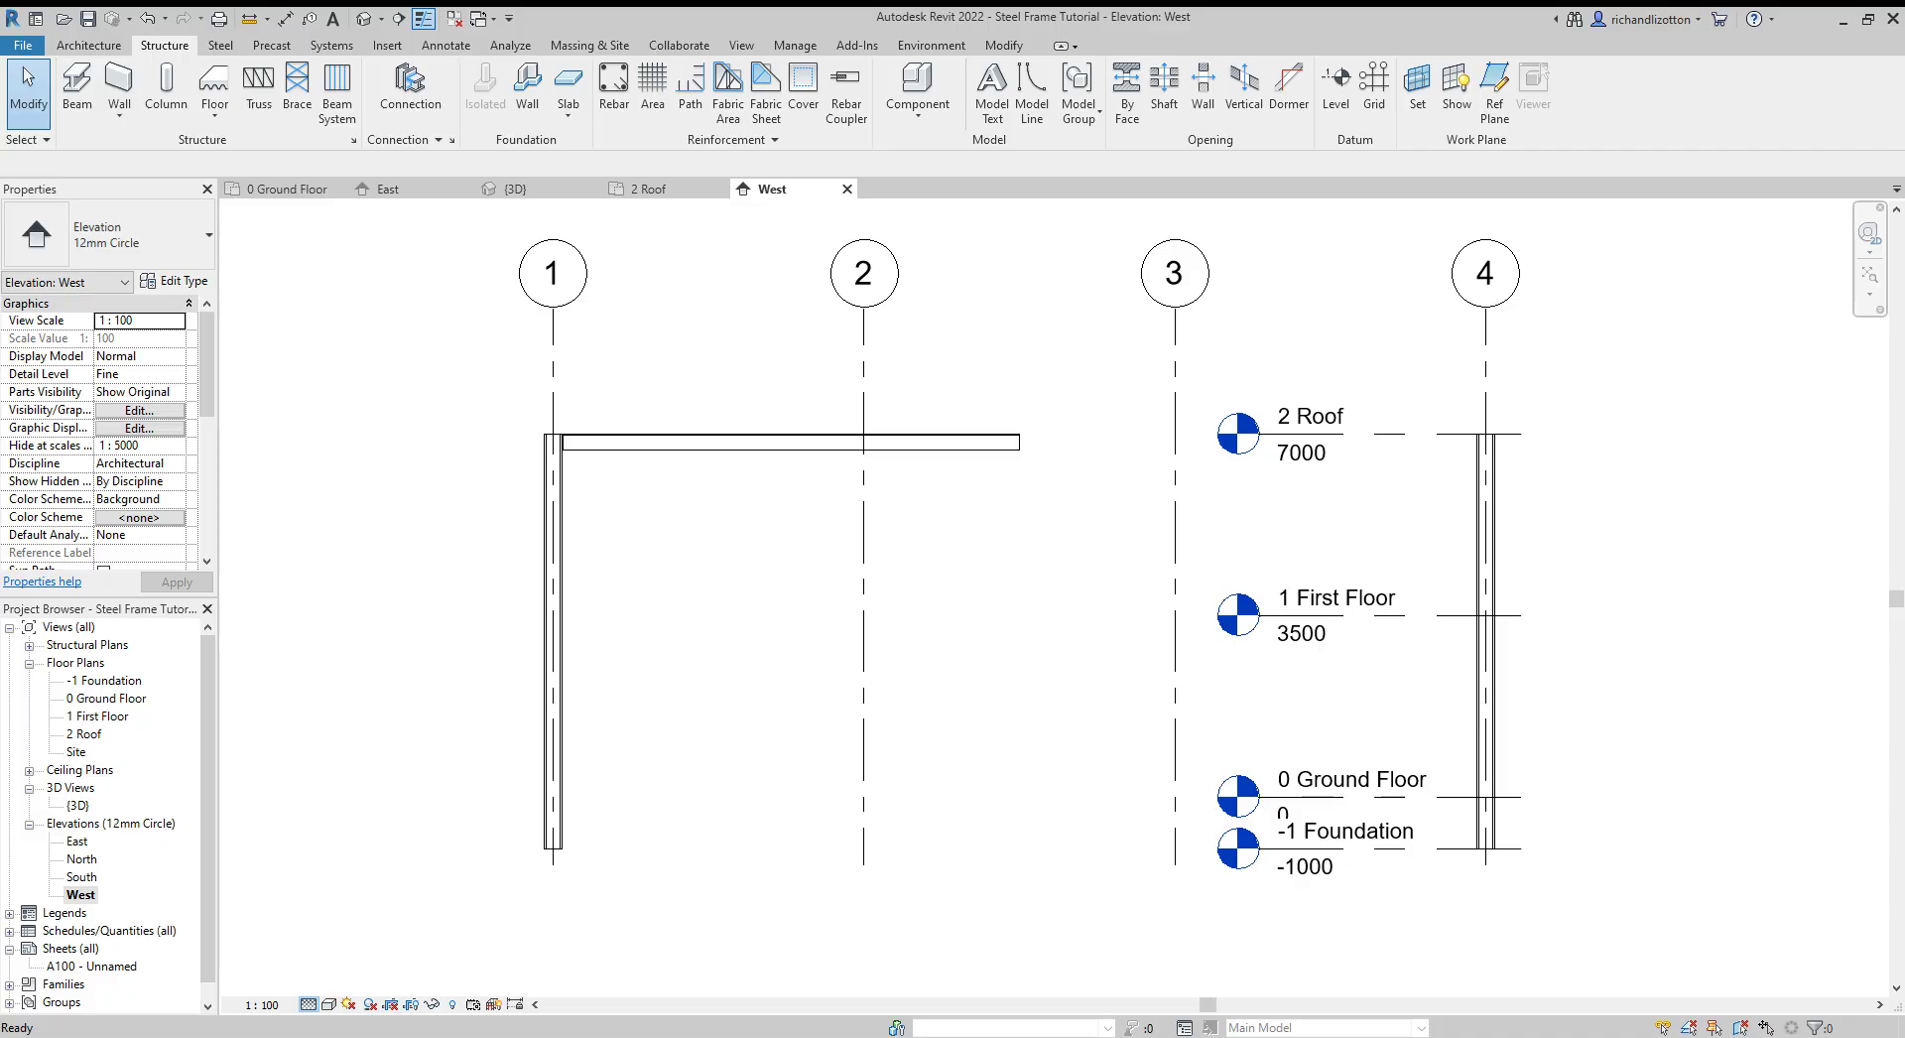
# - Show the West elevation at Fine detail and recentre it on the whole frame
pyautogui.click(344, 945)
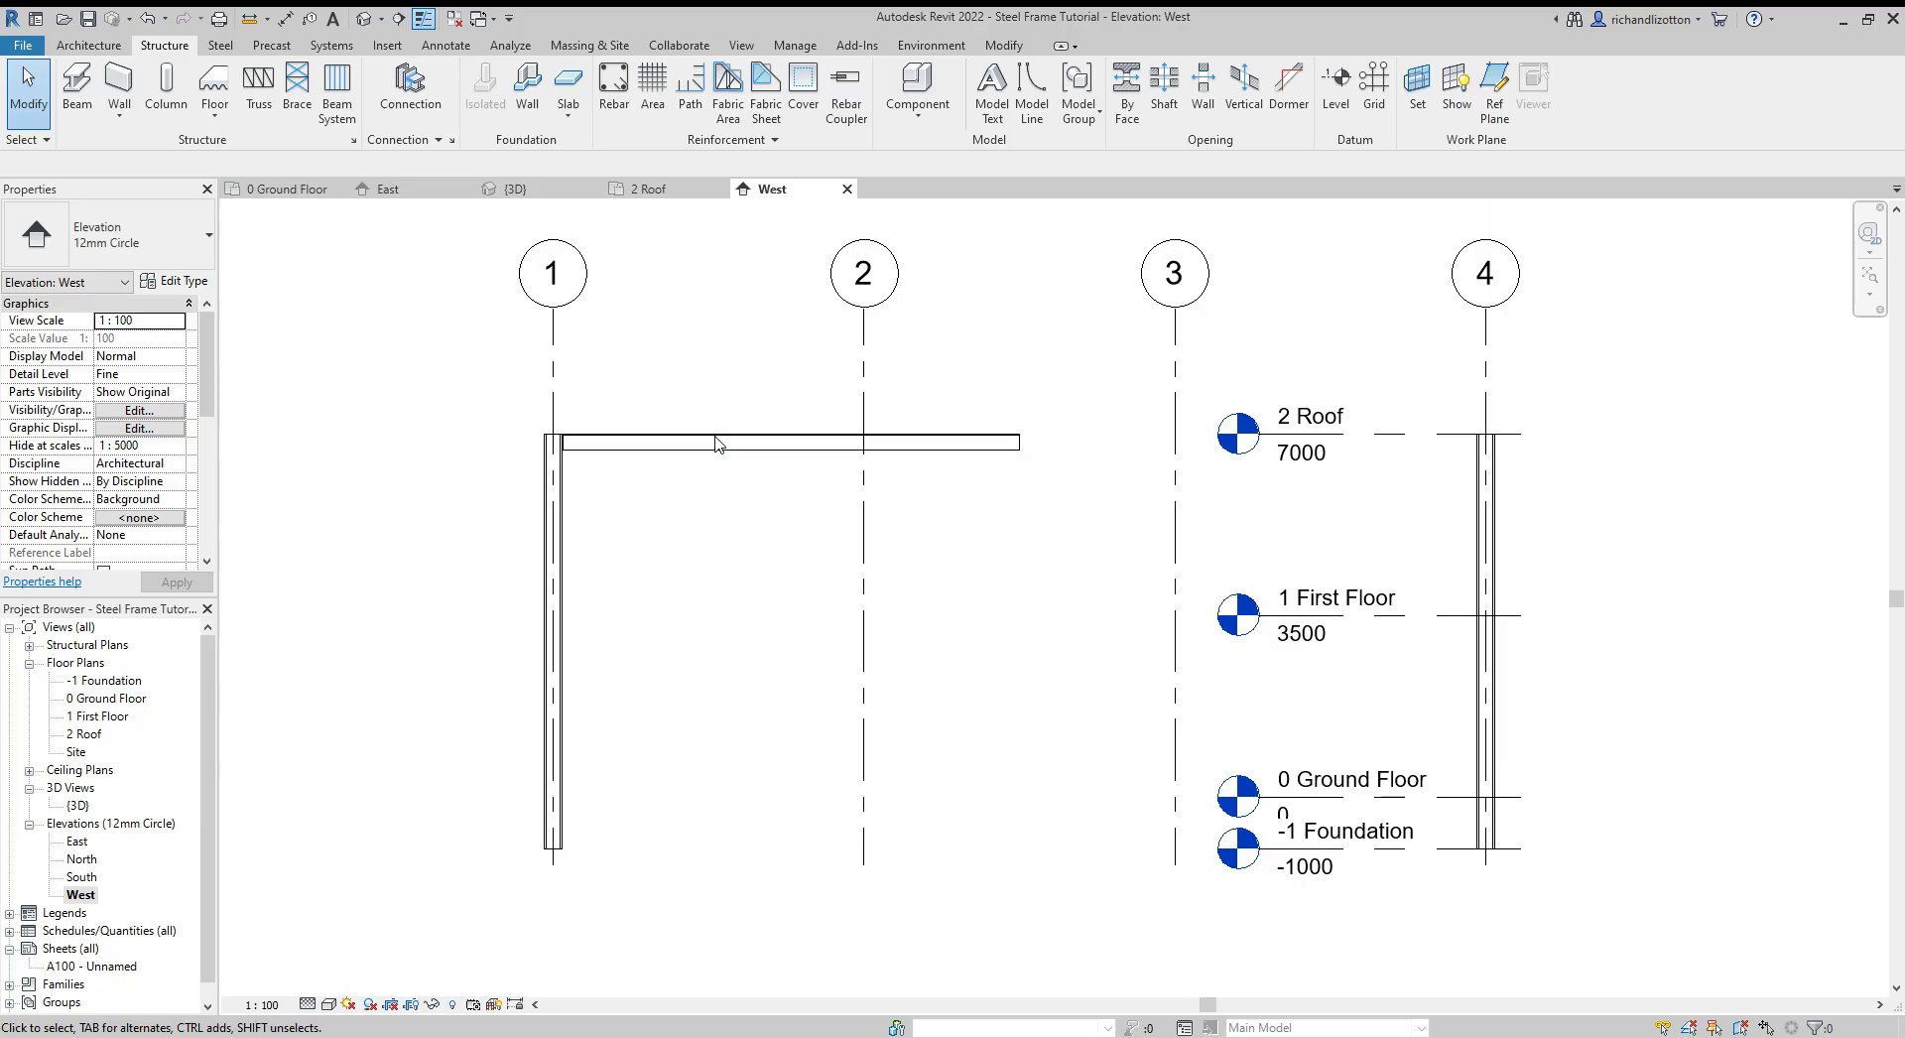
pyautogui.scroll(5, 571, 481)
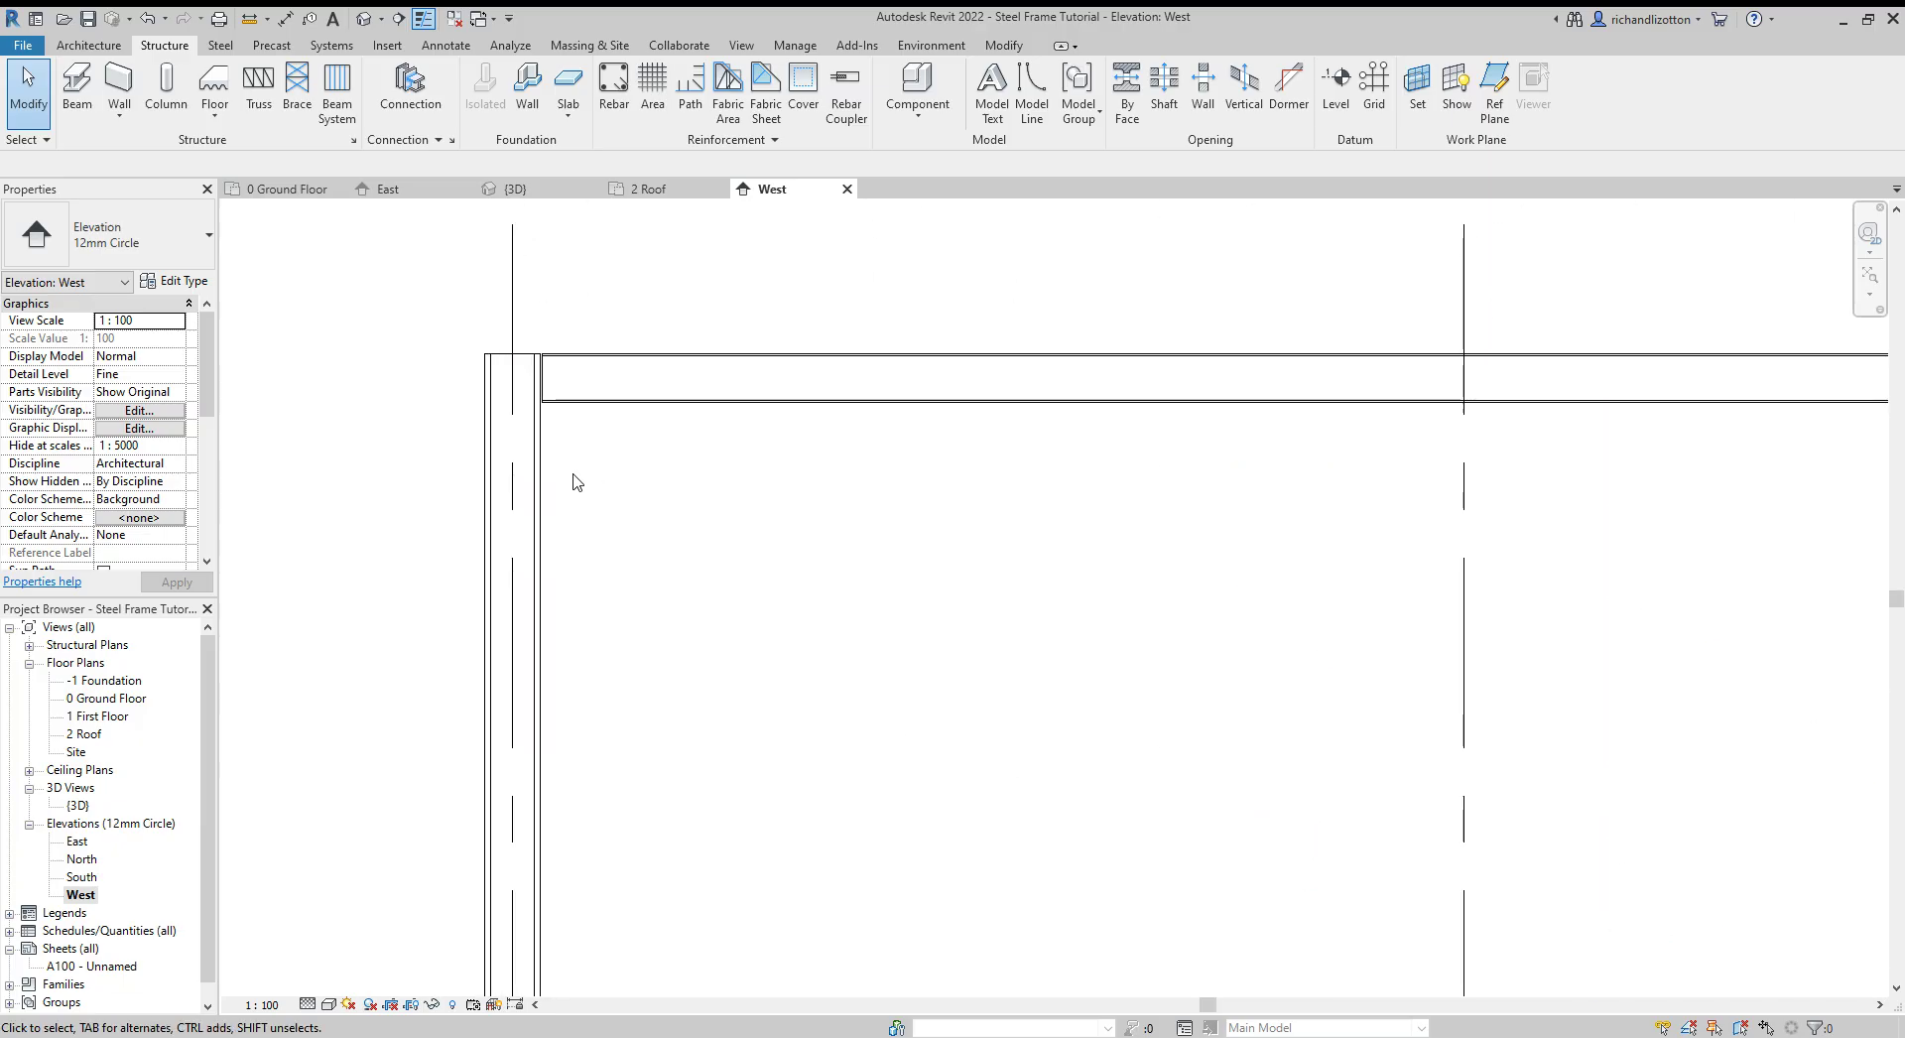
pyautogui.scroll(-5, 574, 482)
pyautogui.moveTo(993, 567); pyautogui.dragTo(817, 607, button='middle')
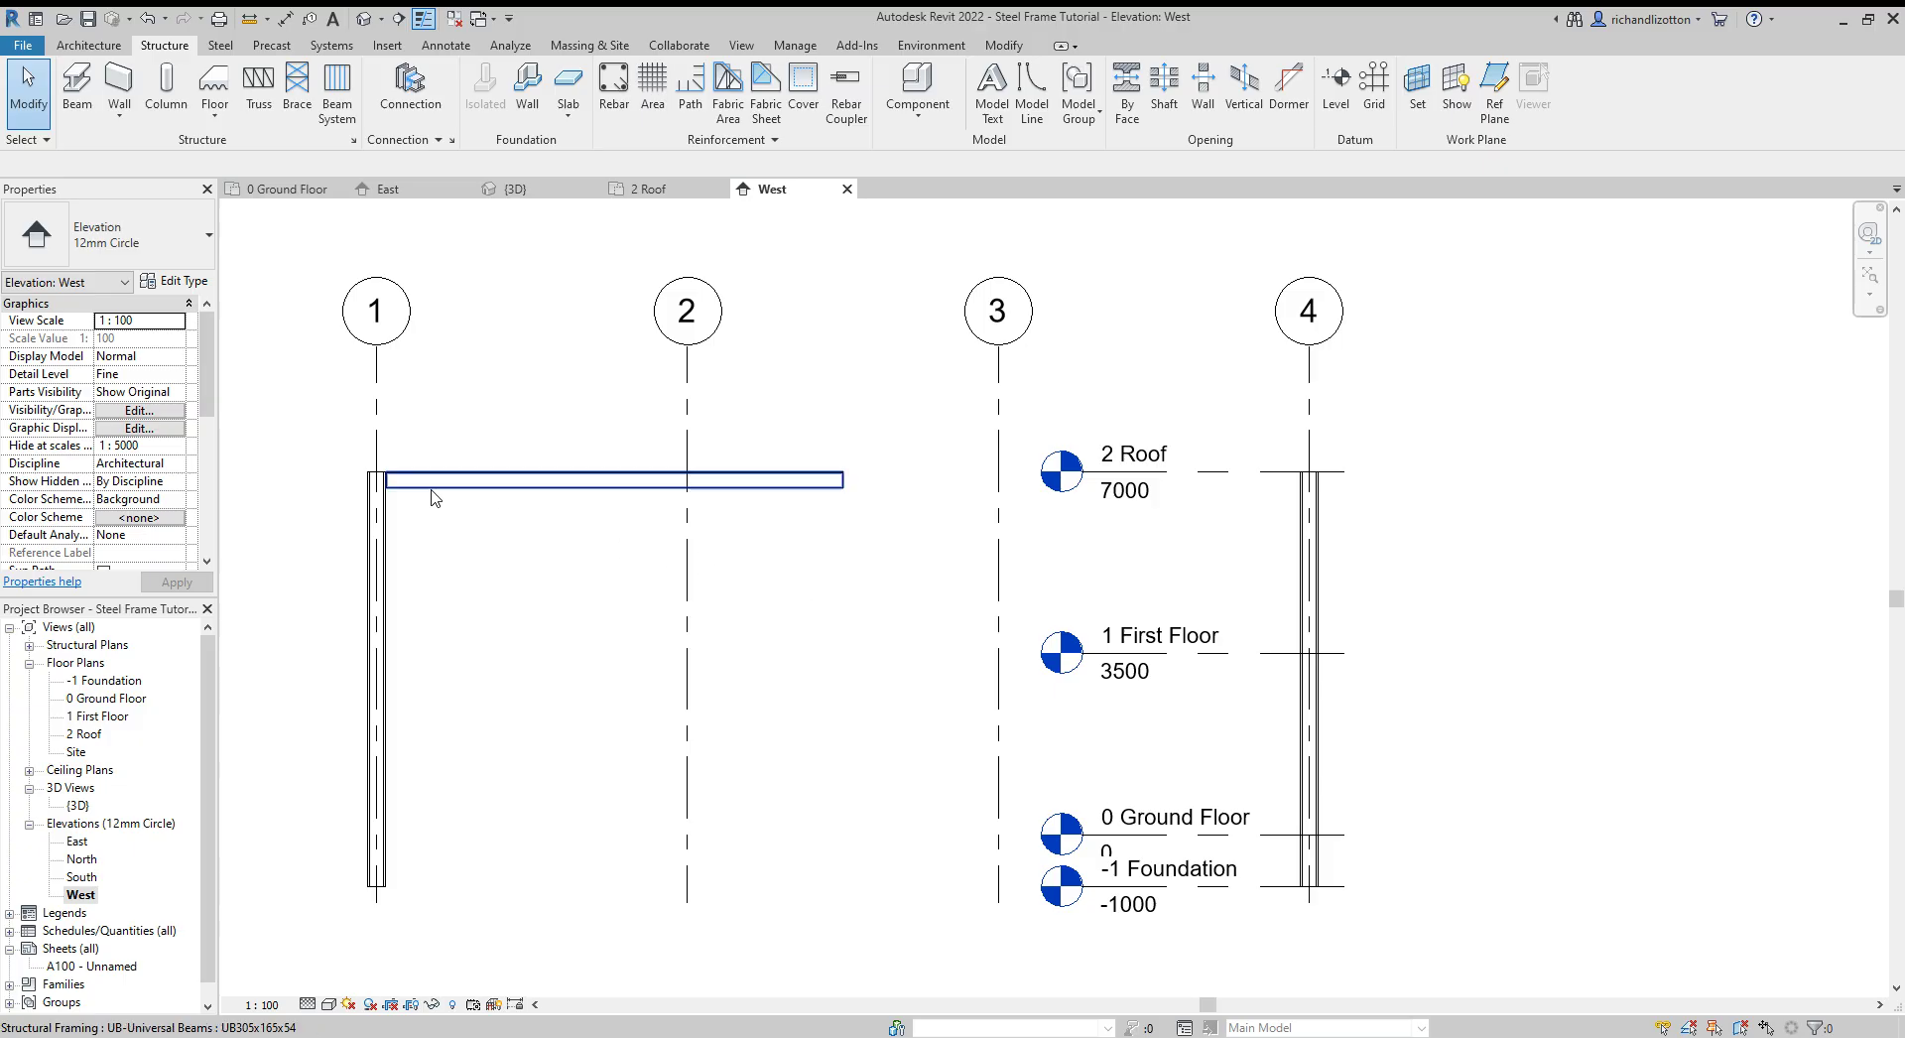
# - Give the roof beam a 1500 mm end offset so it slopes up from the grid-1 column
pyautogui.click(824, 487)
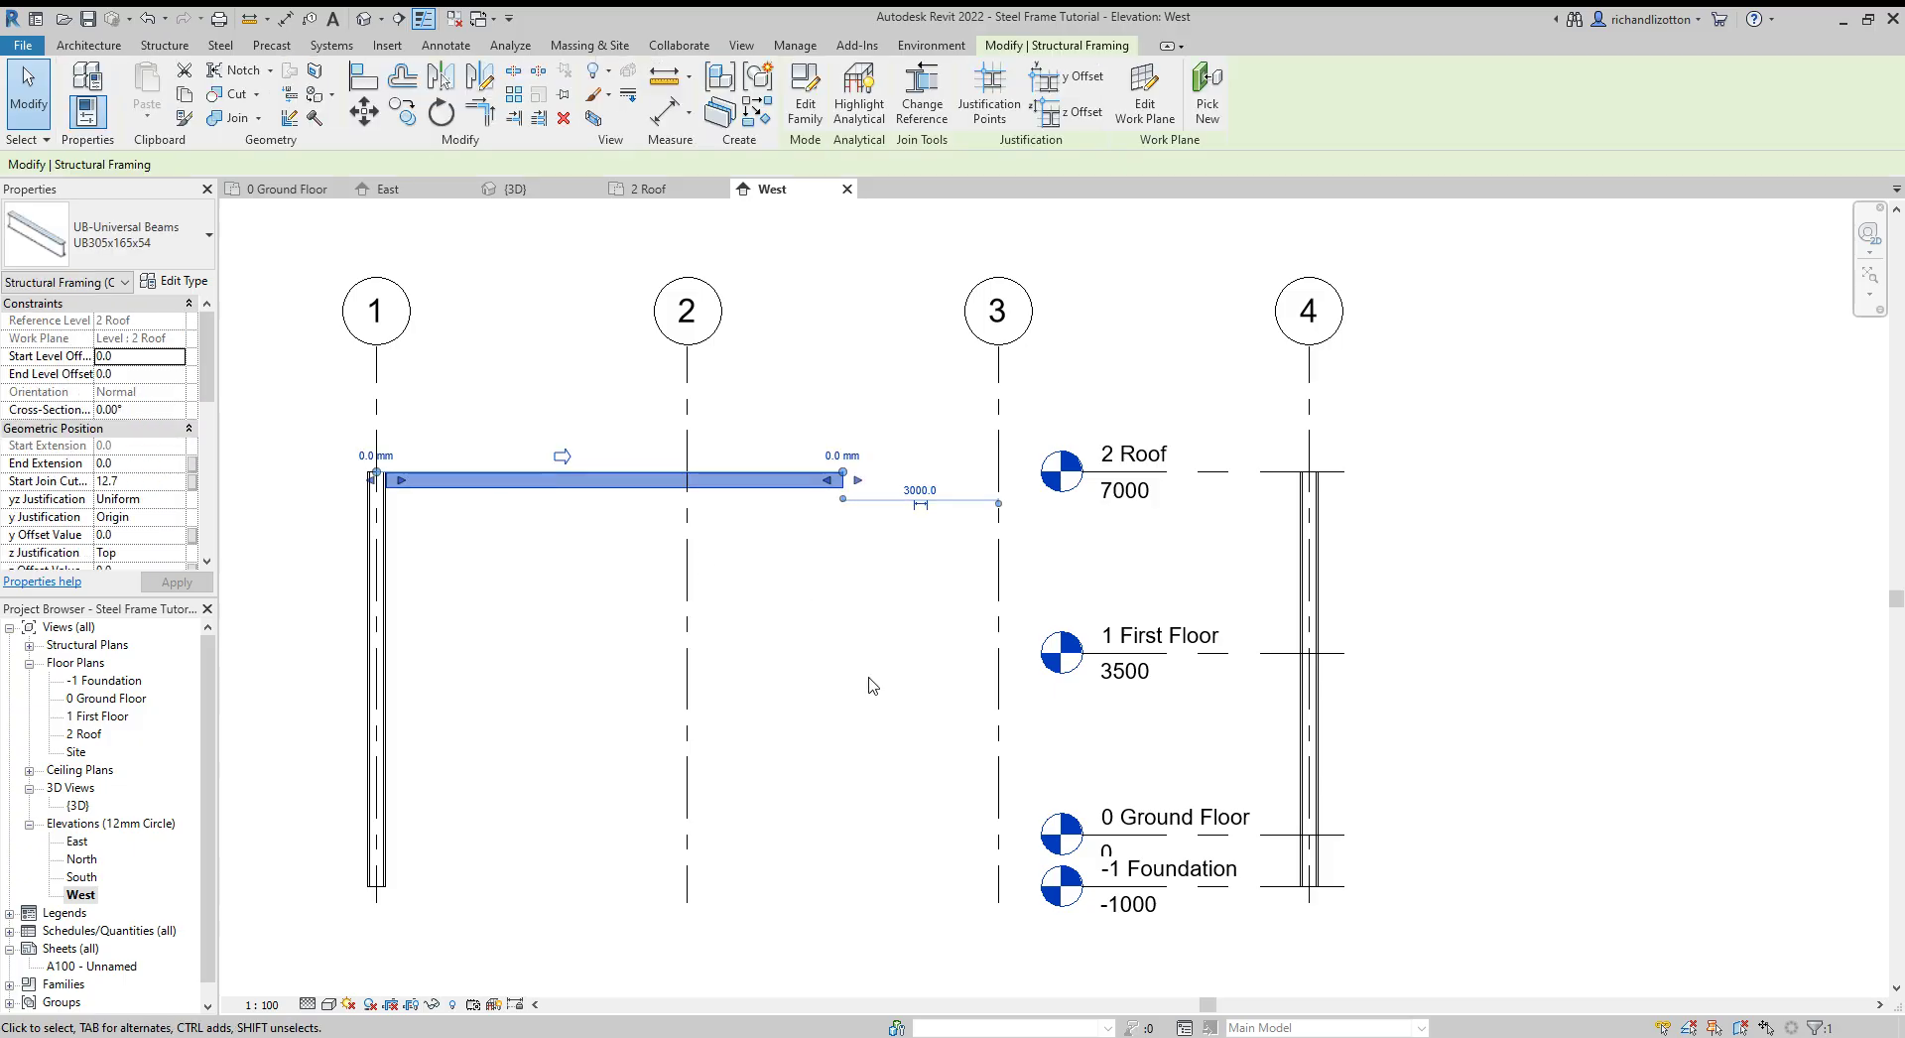
pyautogui.click(841, 457)
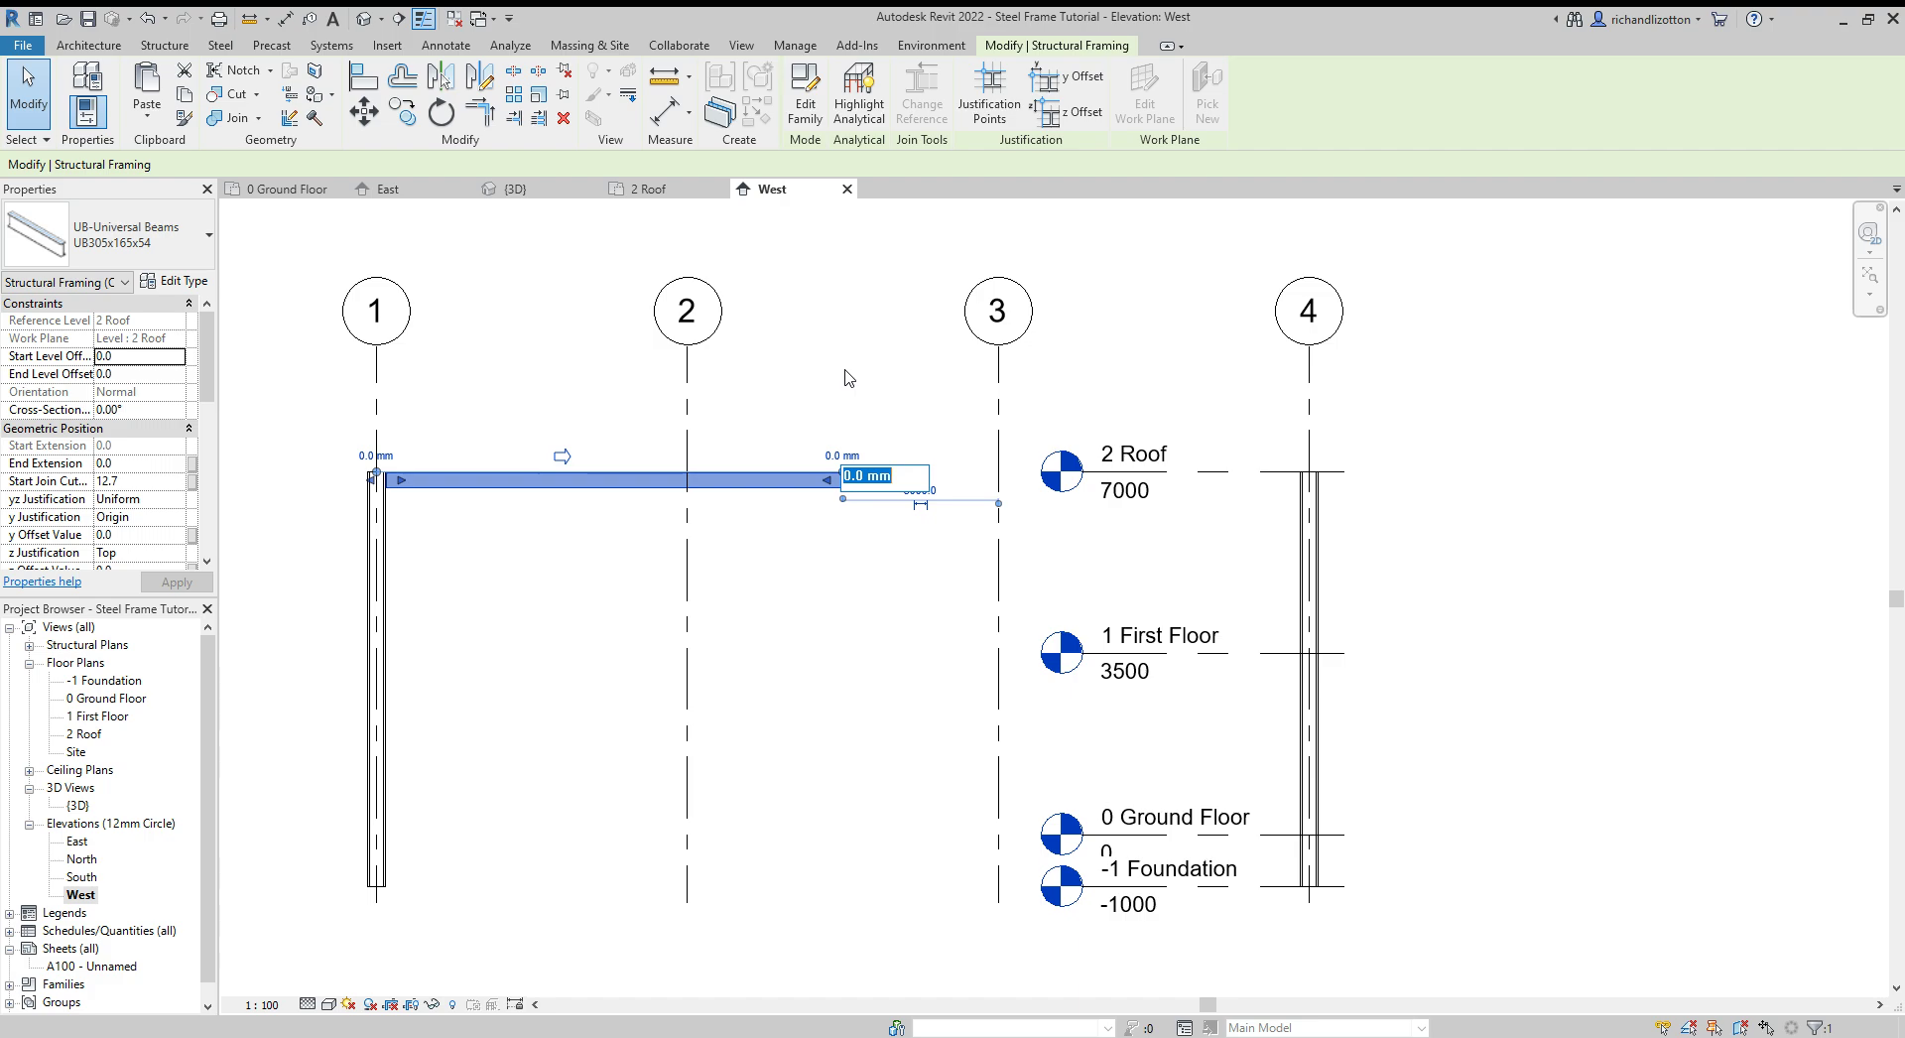
pyautogui.write('1500')
pyautogui.press('Return')
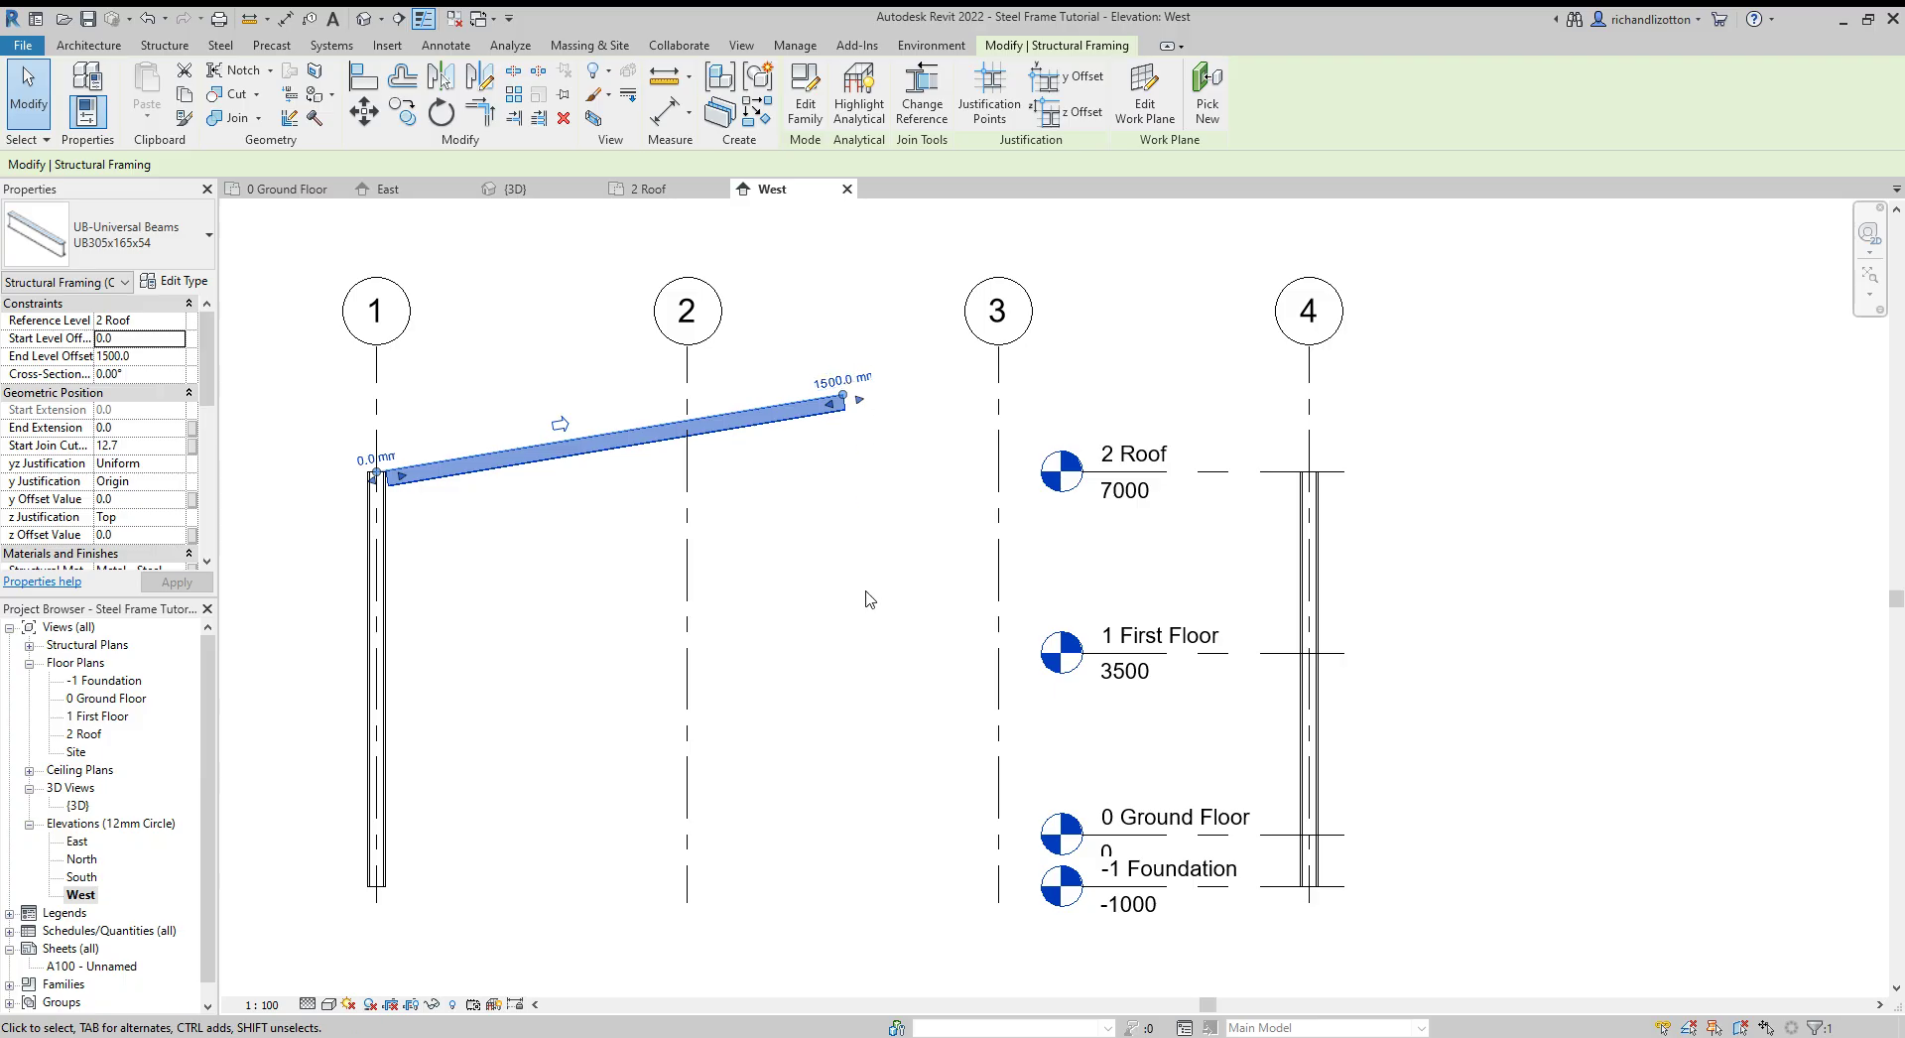
pyautogui.click(865, 599)
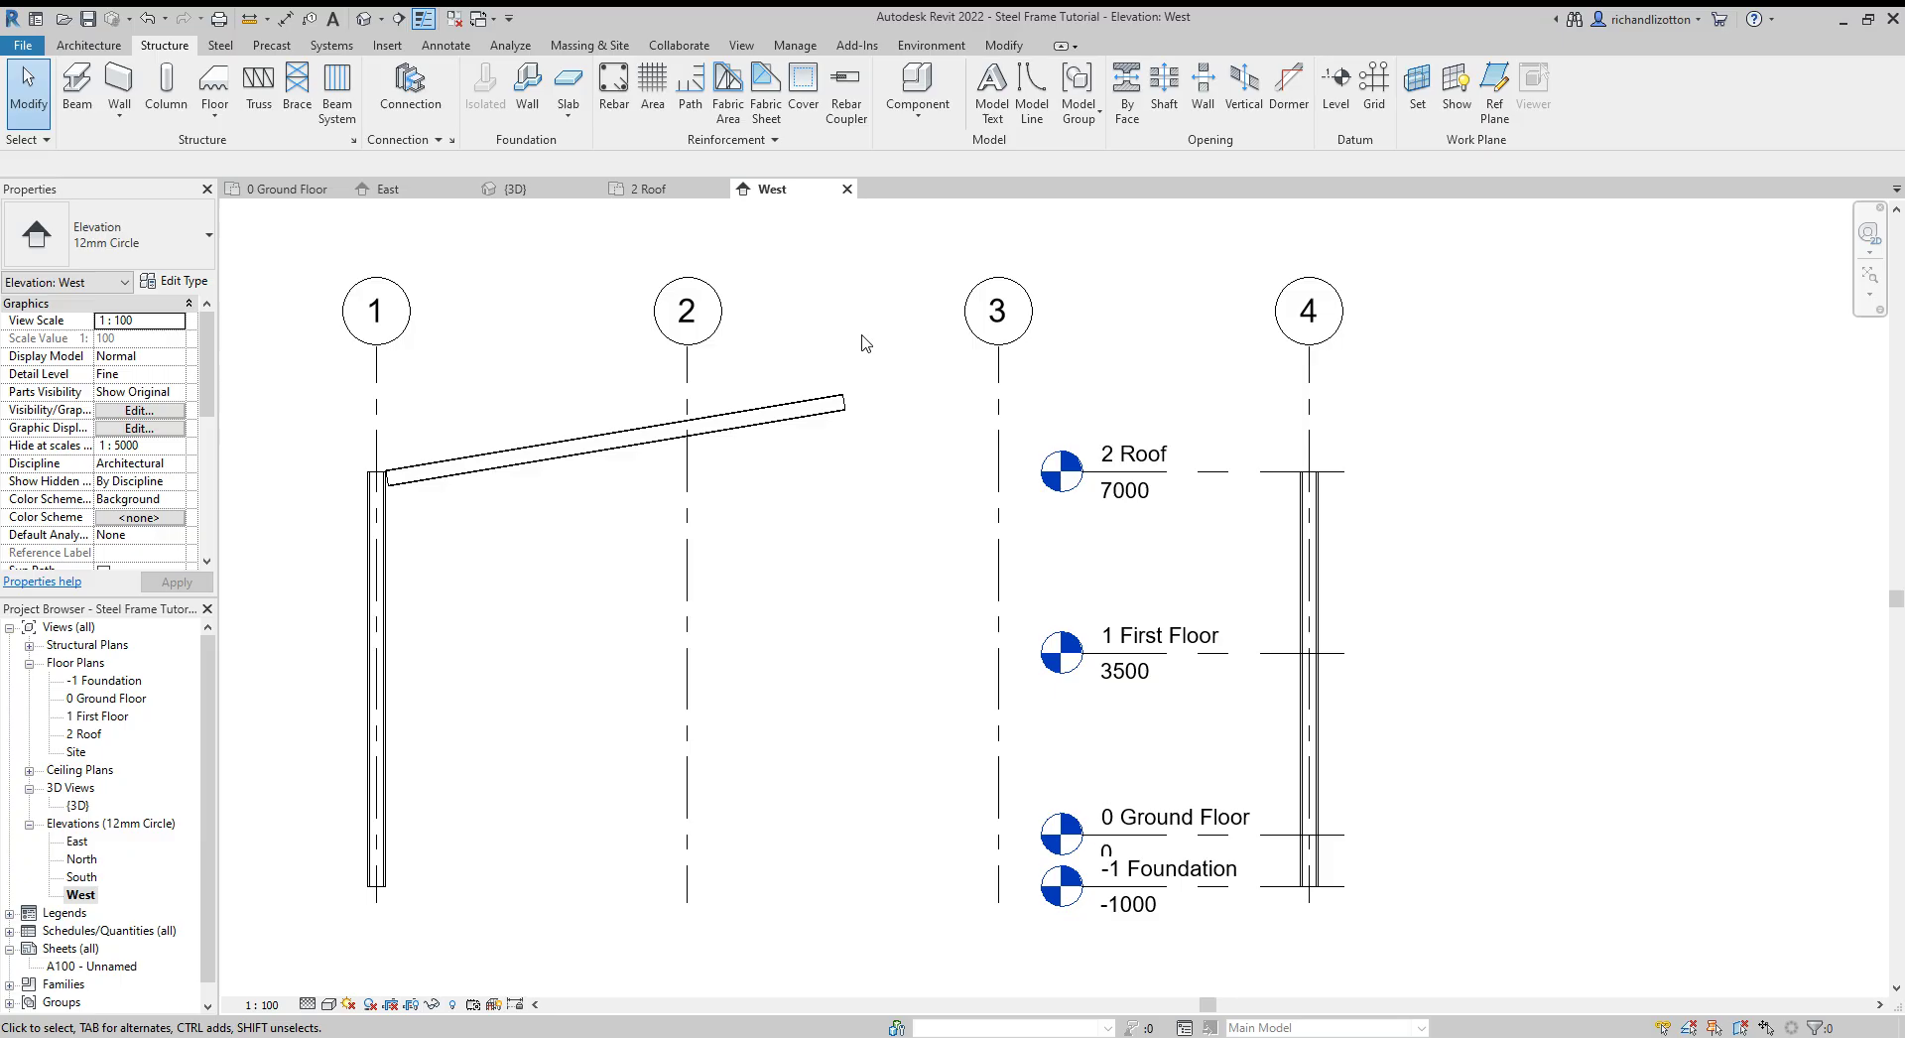
# - Mirror-copy the sloped rafter about a vertical axis through its high endpoint
pyautogui.click(754, 425)
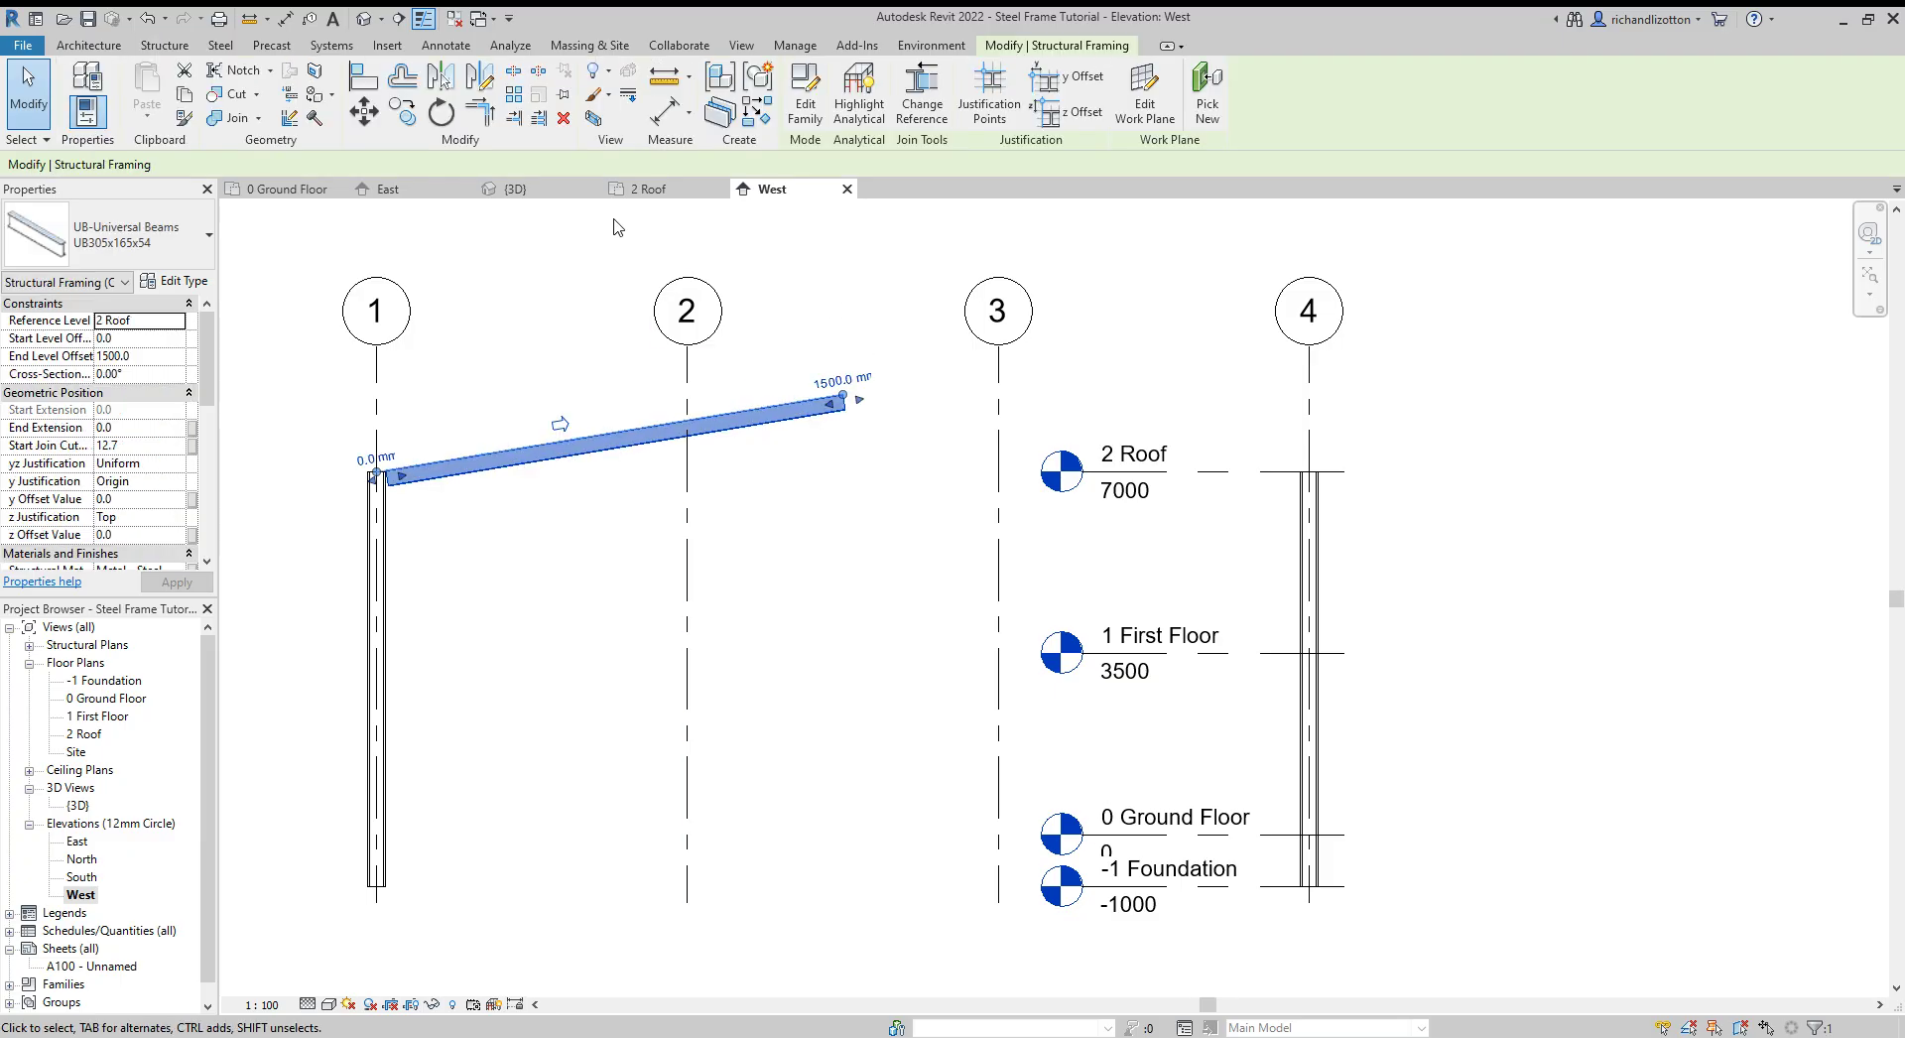
pyautogui.click(480, 75)
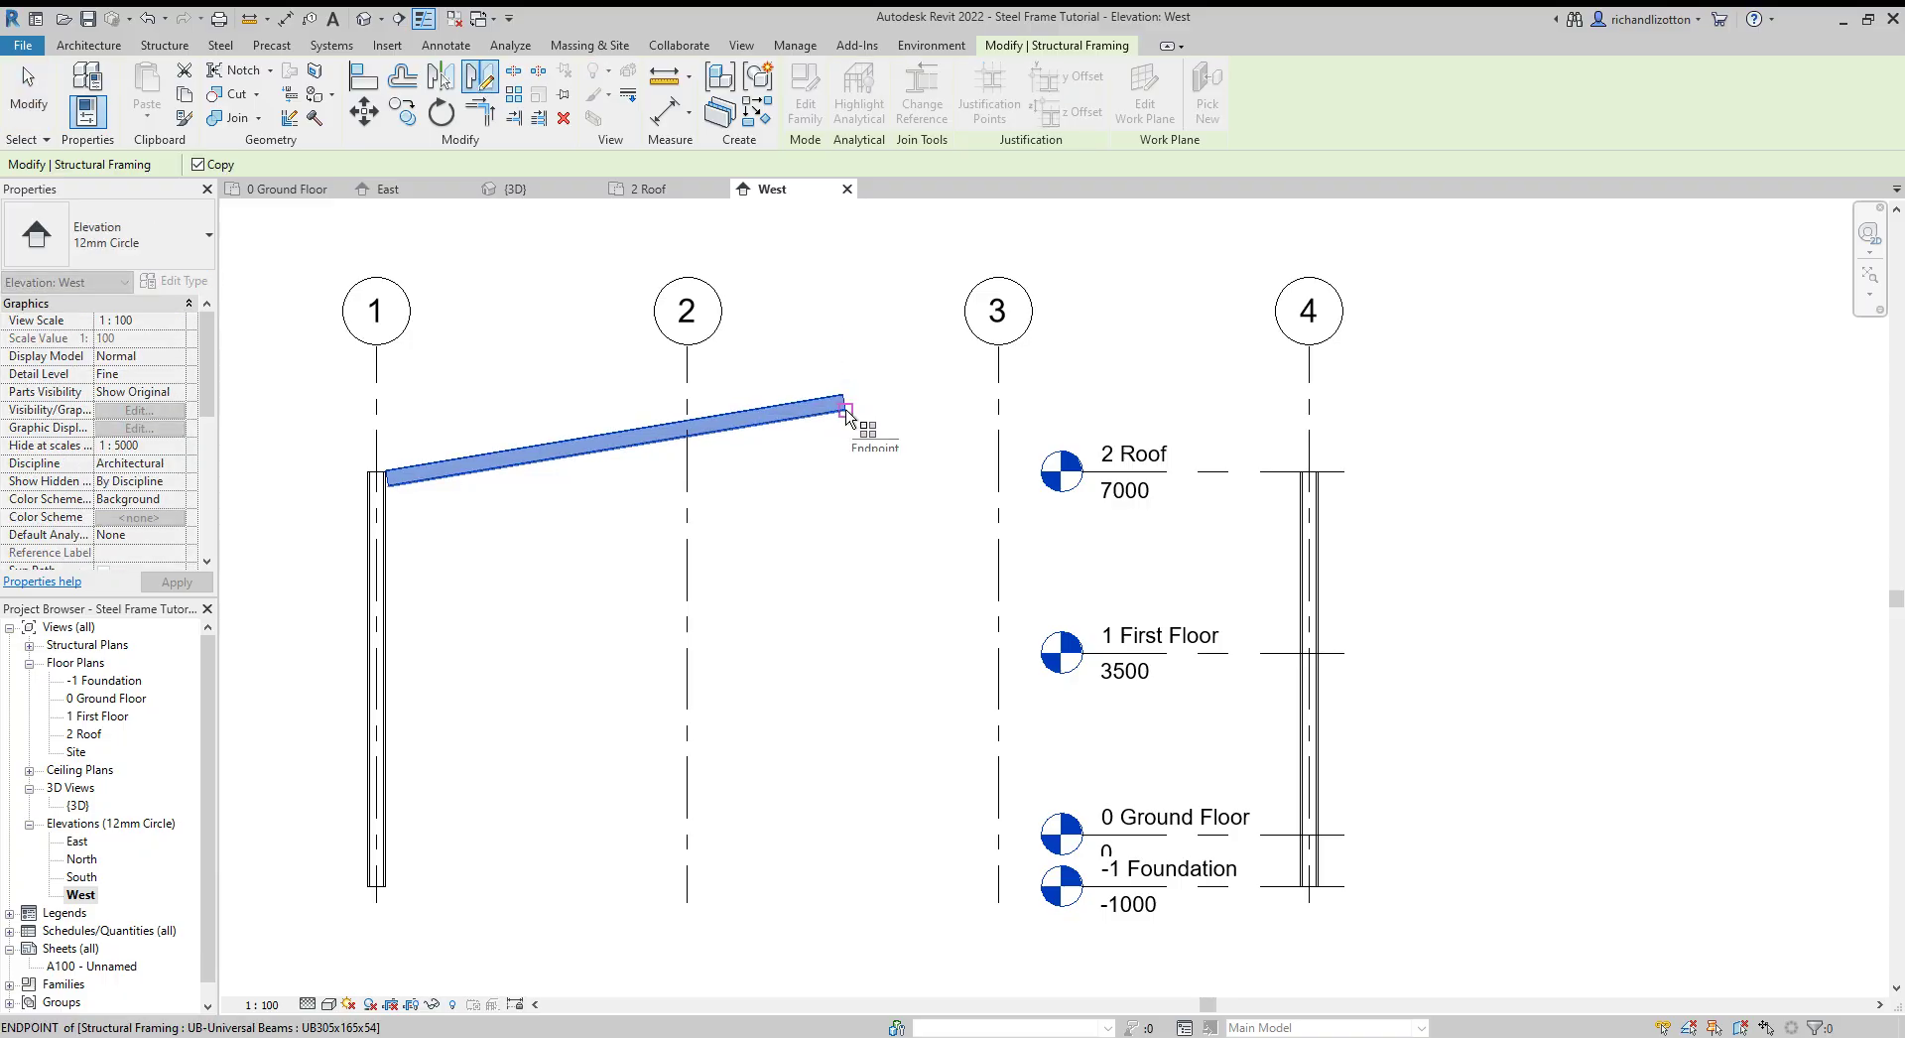
pyautogui.scroll(4, 848, 412)
pyautogui.click(846, 413)
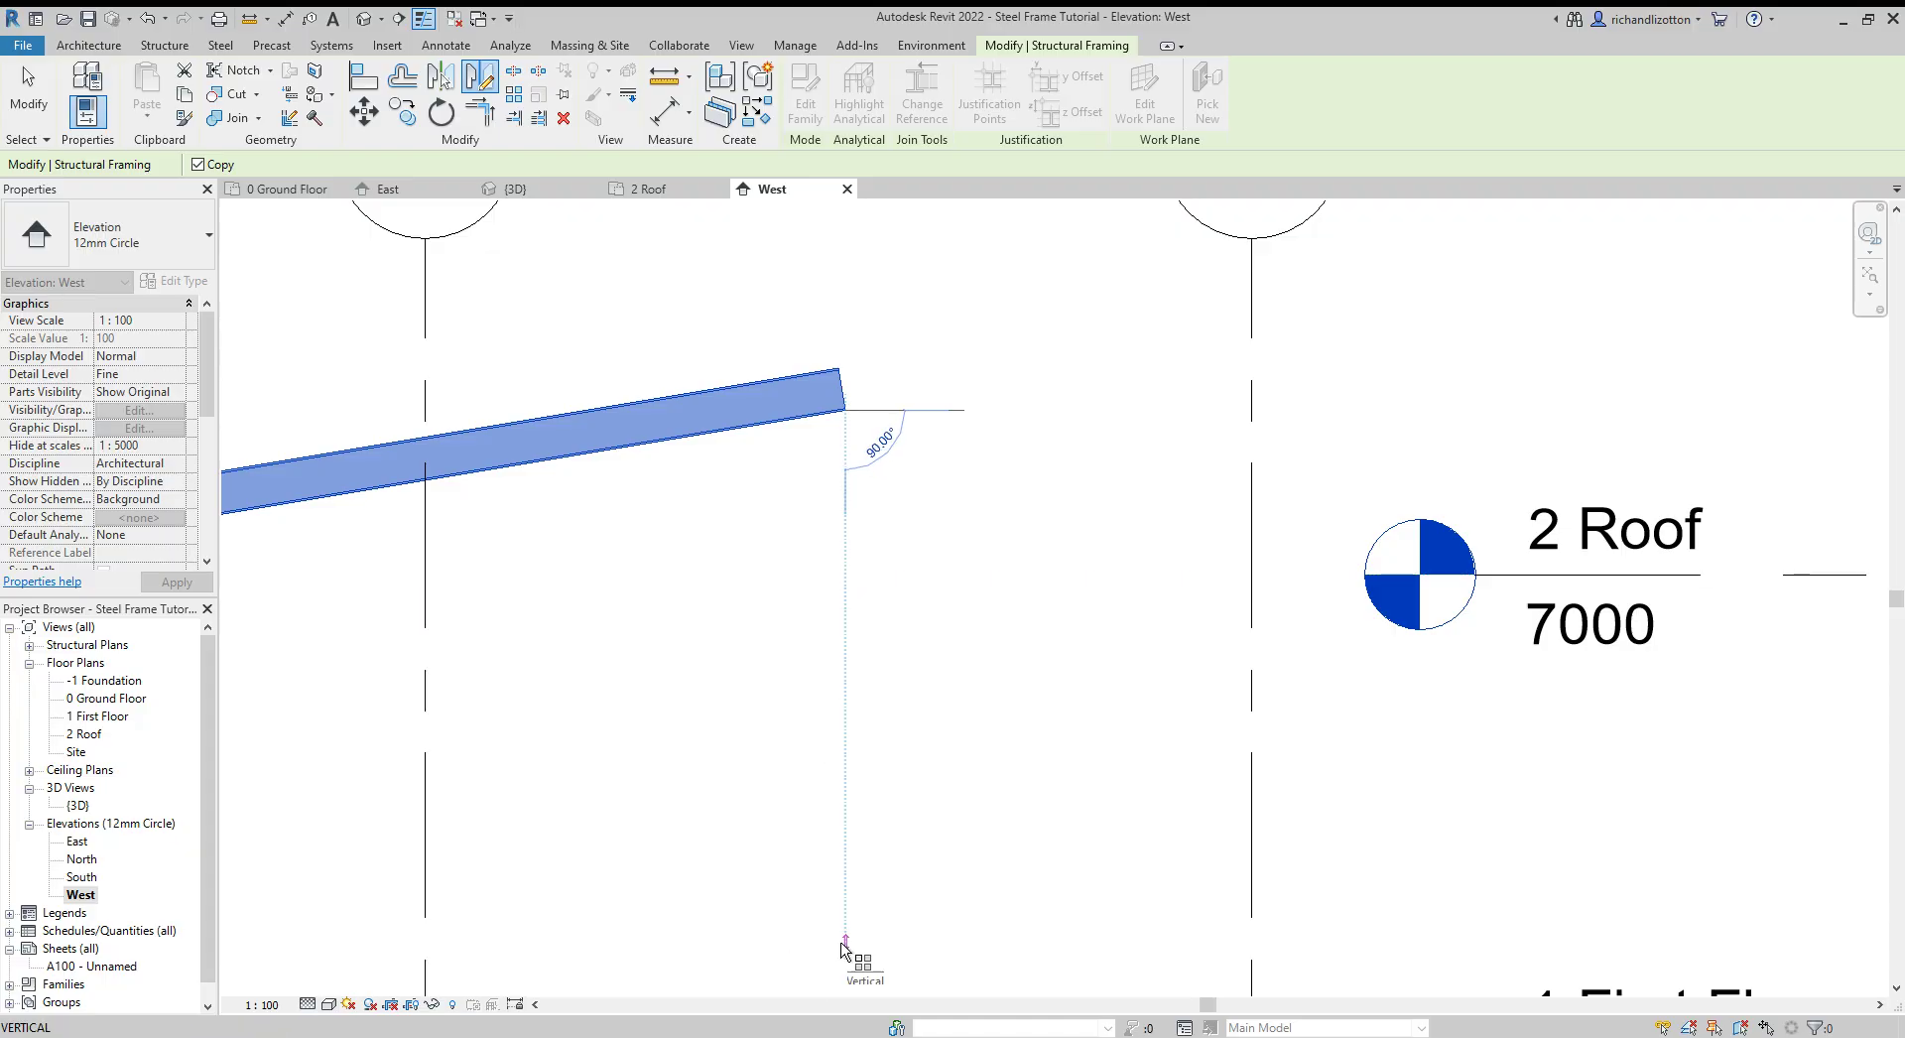
pyautogui.click(846, 944)
# - Check the grid 1 beam-column junction, then deselect the mirrored rafter
pyautogui.scroll(-5, 937, 585)
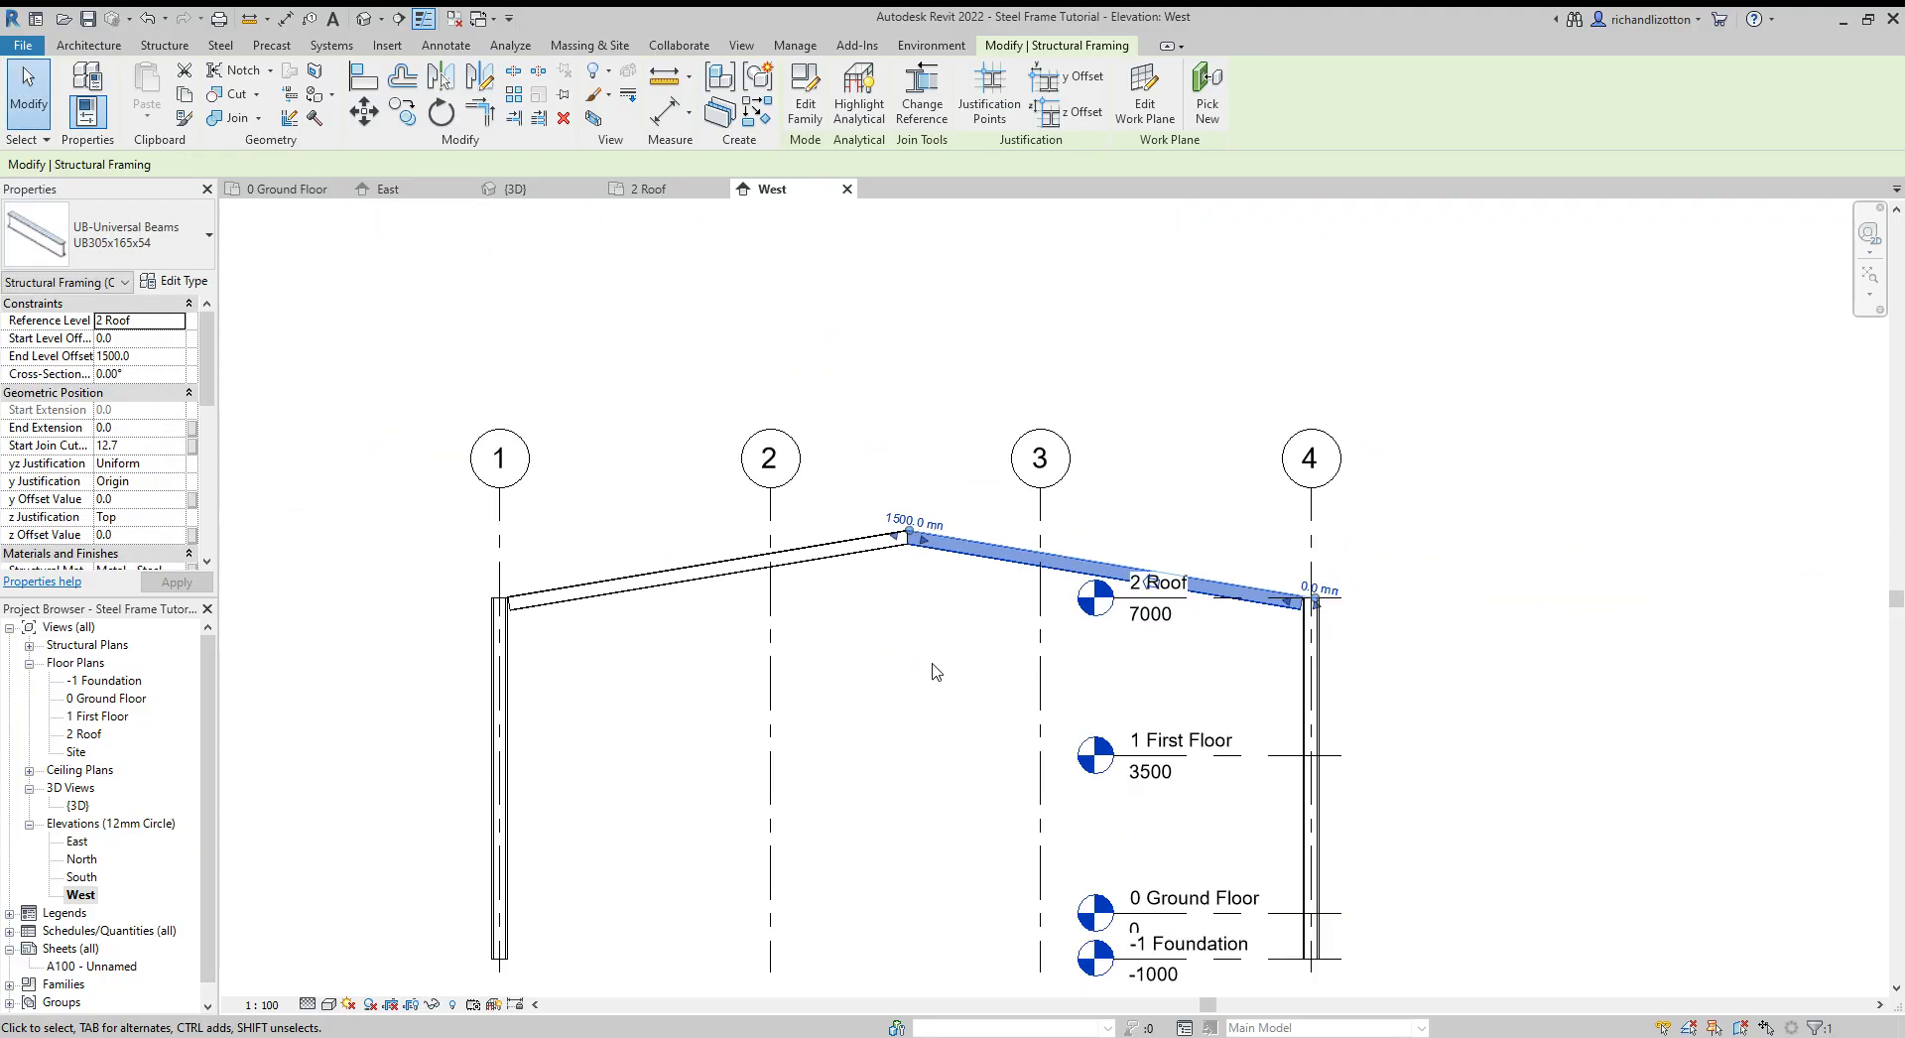
pyautogui.scroll(5, 941, 660)
pyautogui.scroll(-4, 967, 647)
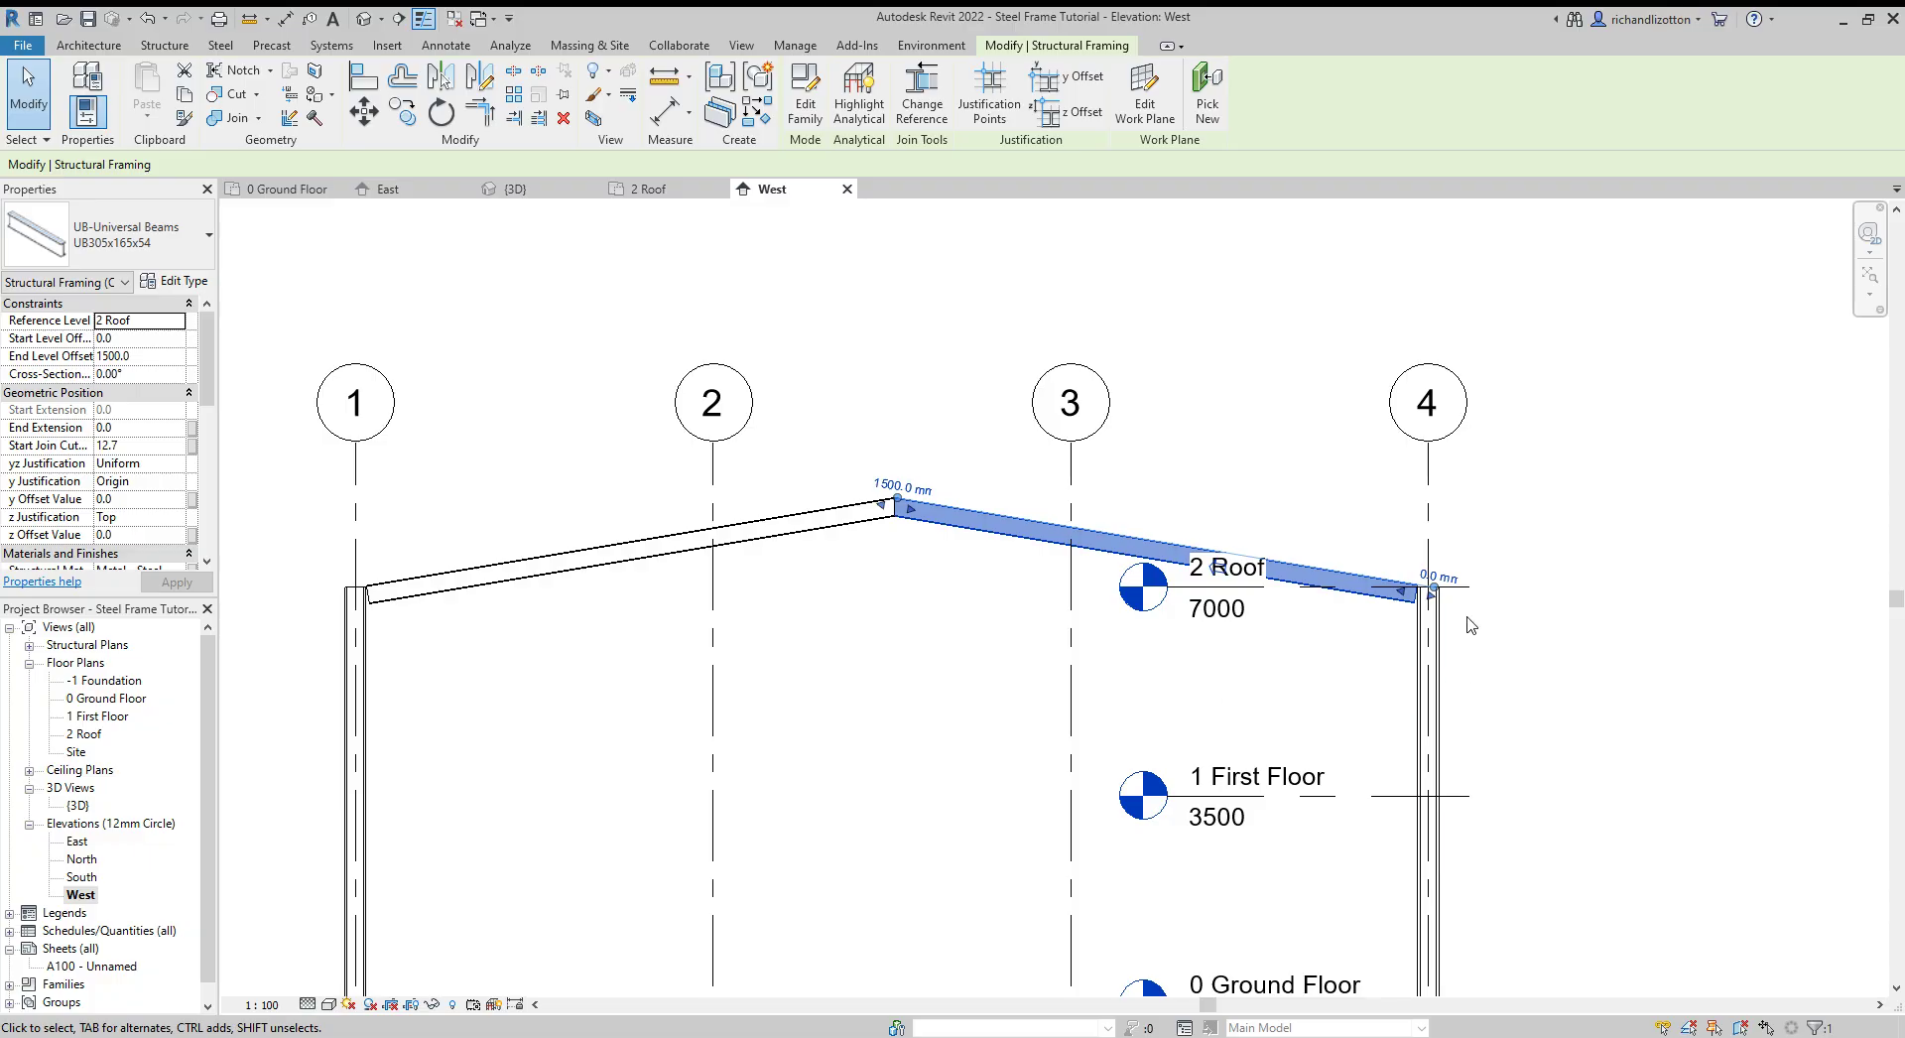
pyautogui.scroll(5, 1470, 625)
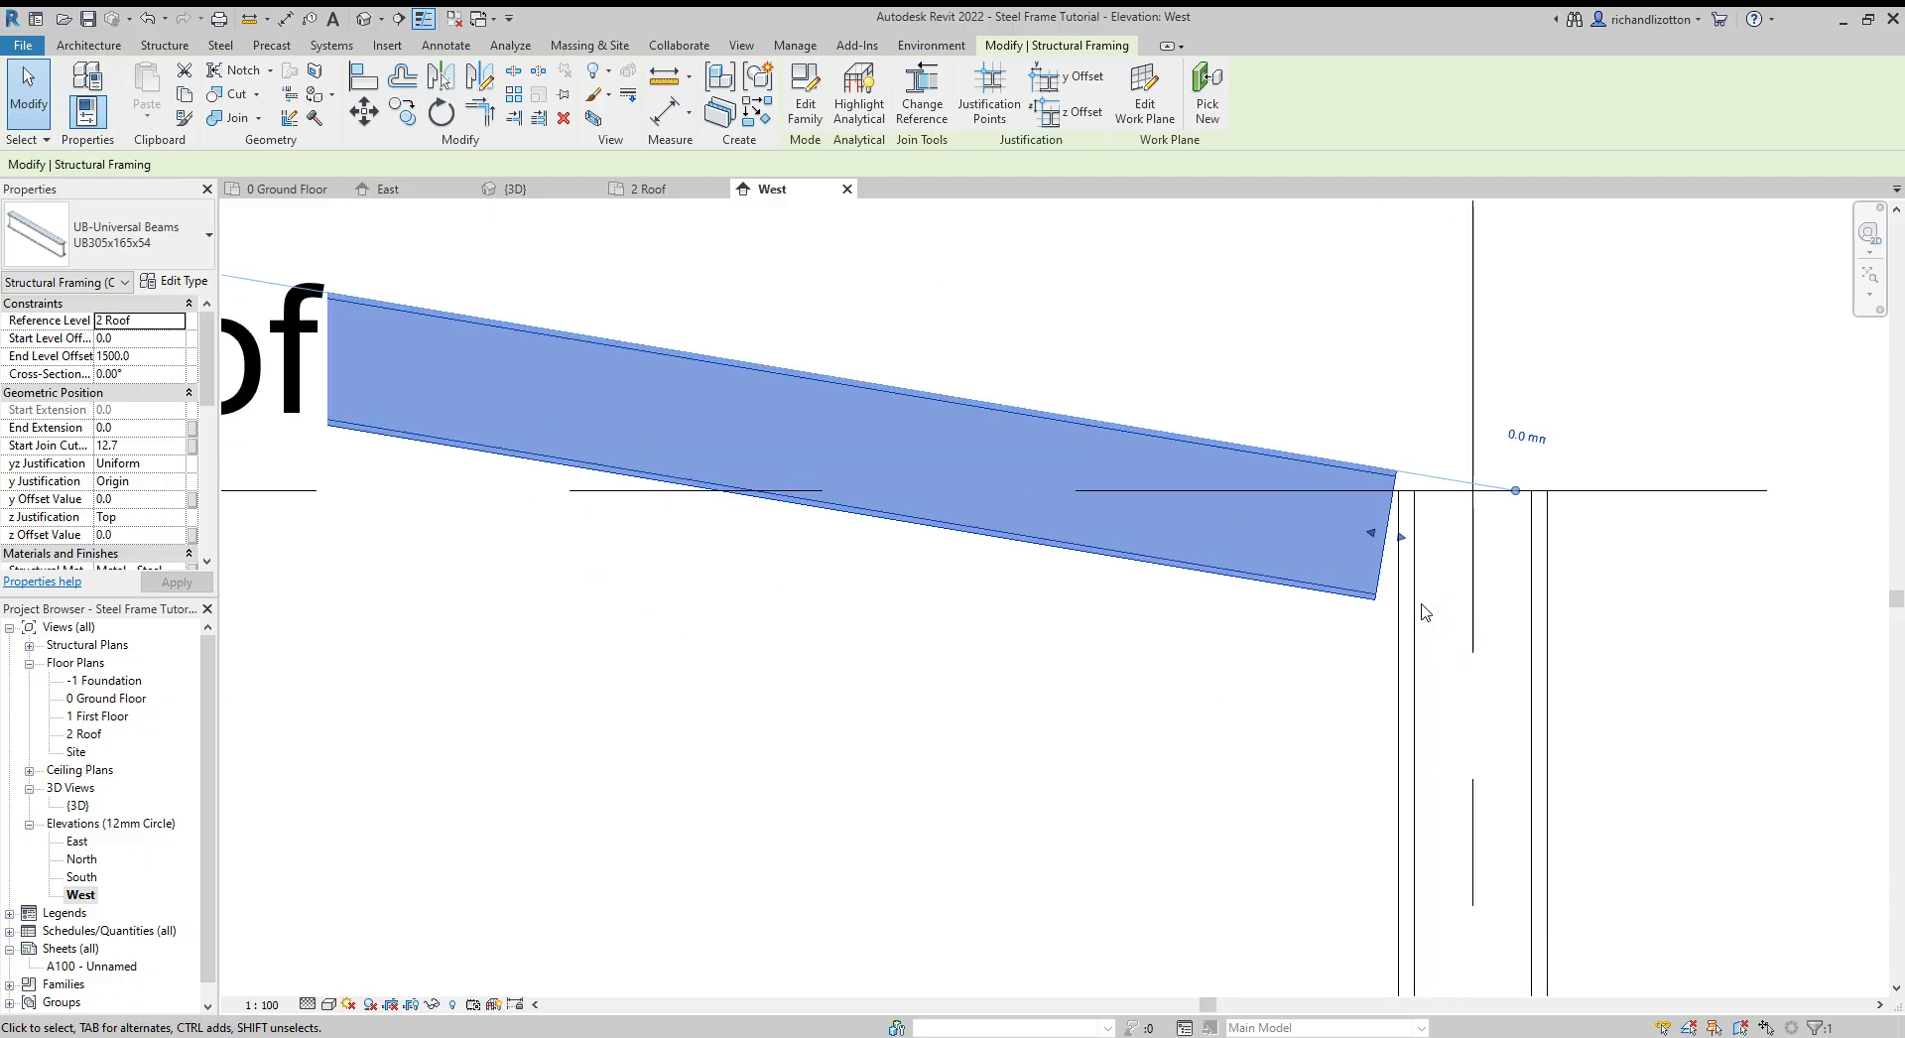
pyautogui.scroll(-5, 1423, 611)
pyautogui.moveTo(701, 545); pyautogui.dragTo(1191, 646, button='middle')
pyautogui.scroll(2, 790, 600)
pyautogui.scroll(3, 754, 588)
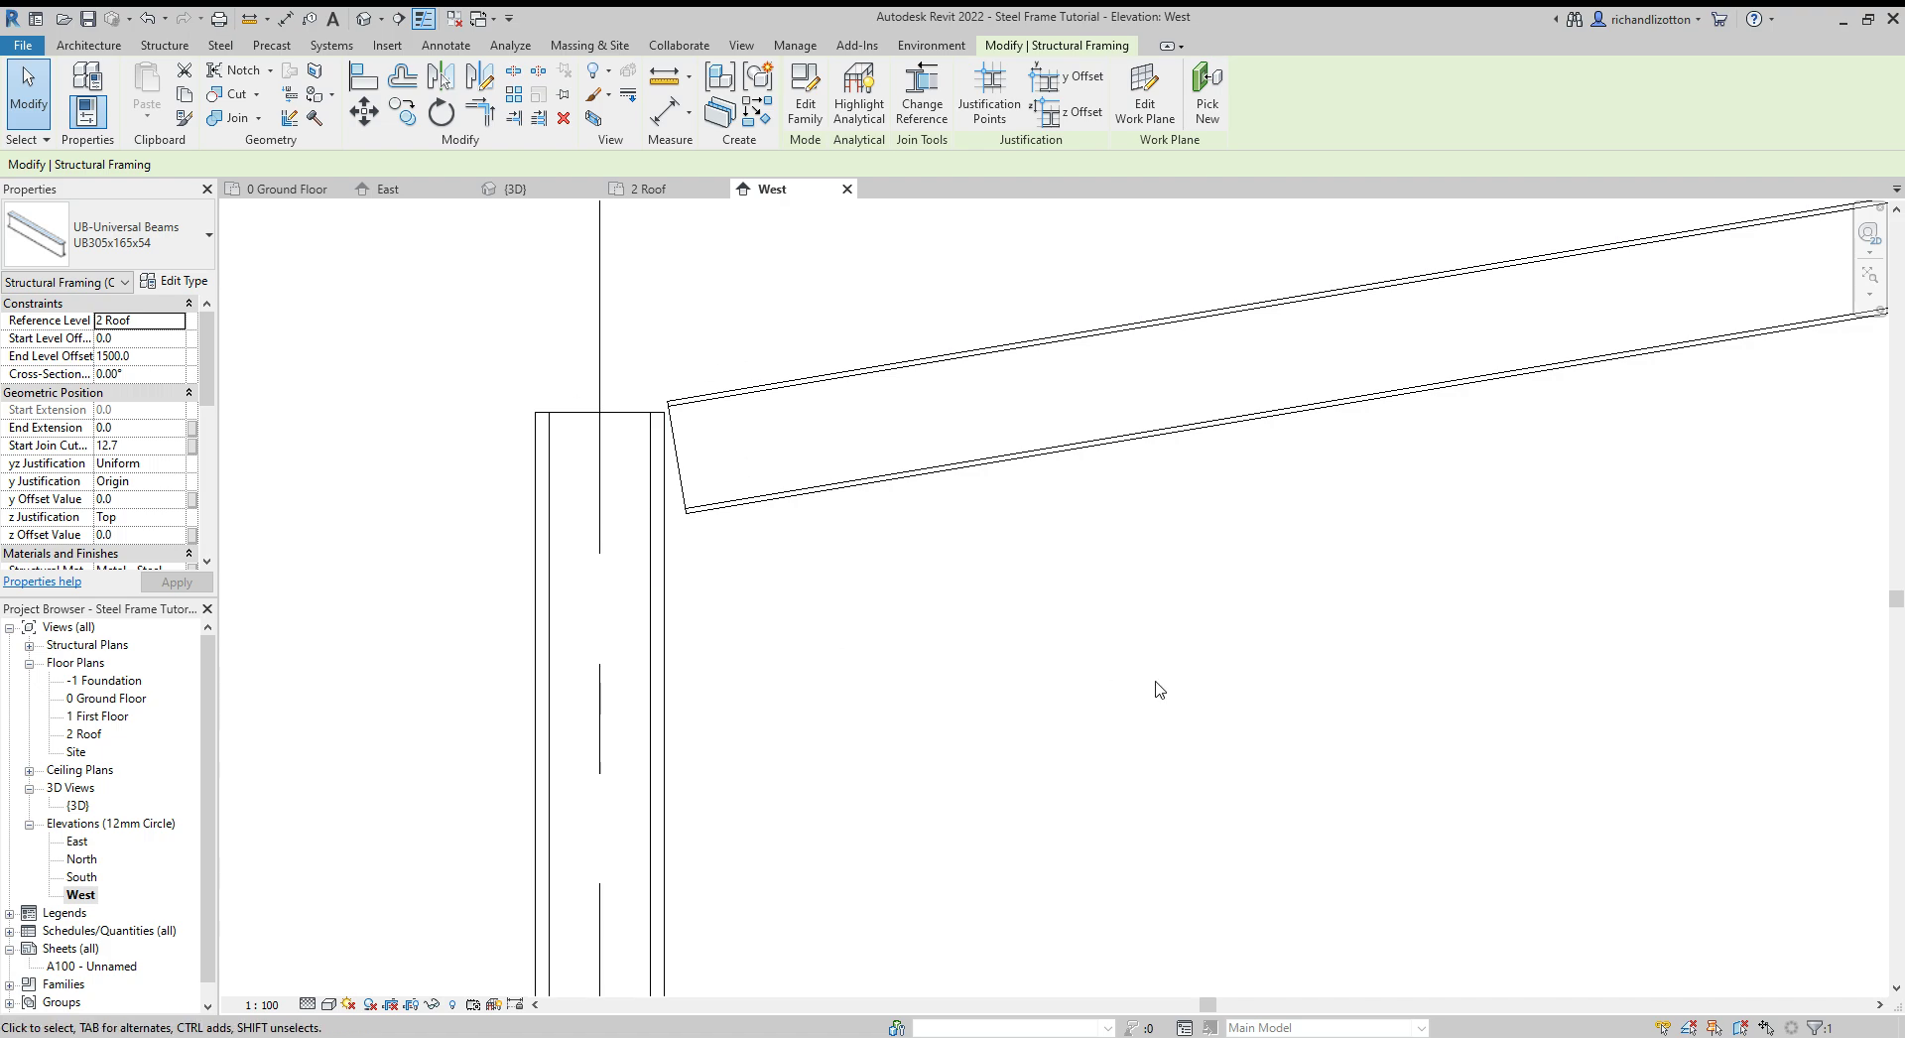
pyautogui.scroll(-5, 1156, 688)
pyautogui.moveTo(1072, 825); pyautogui.dragTo(800, 727, button='middle')
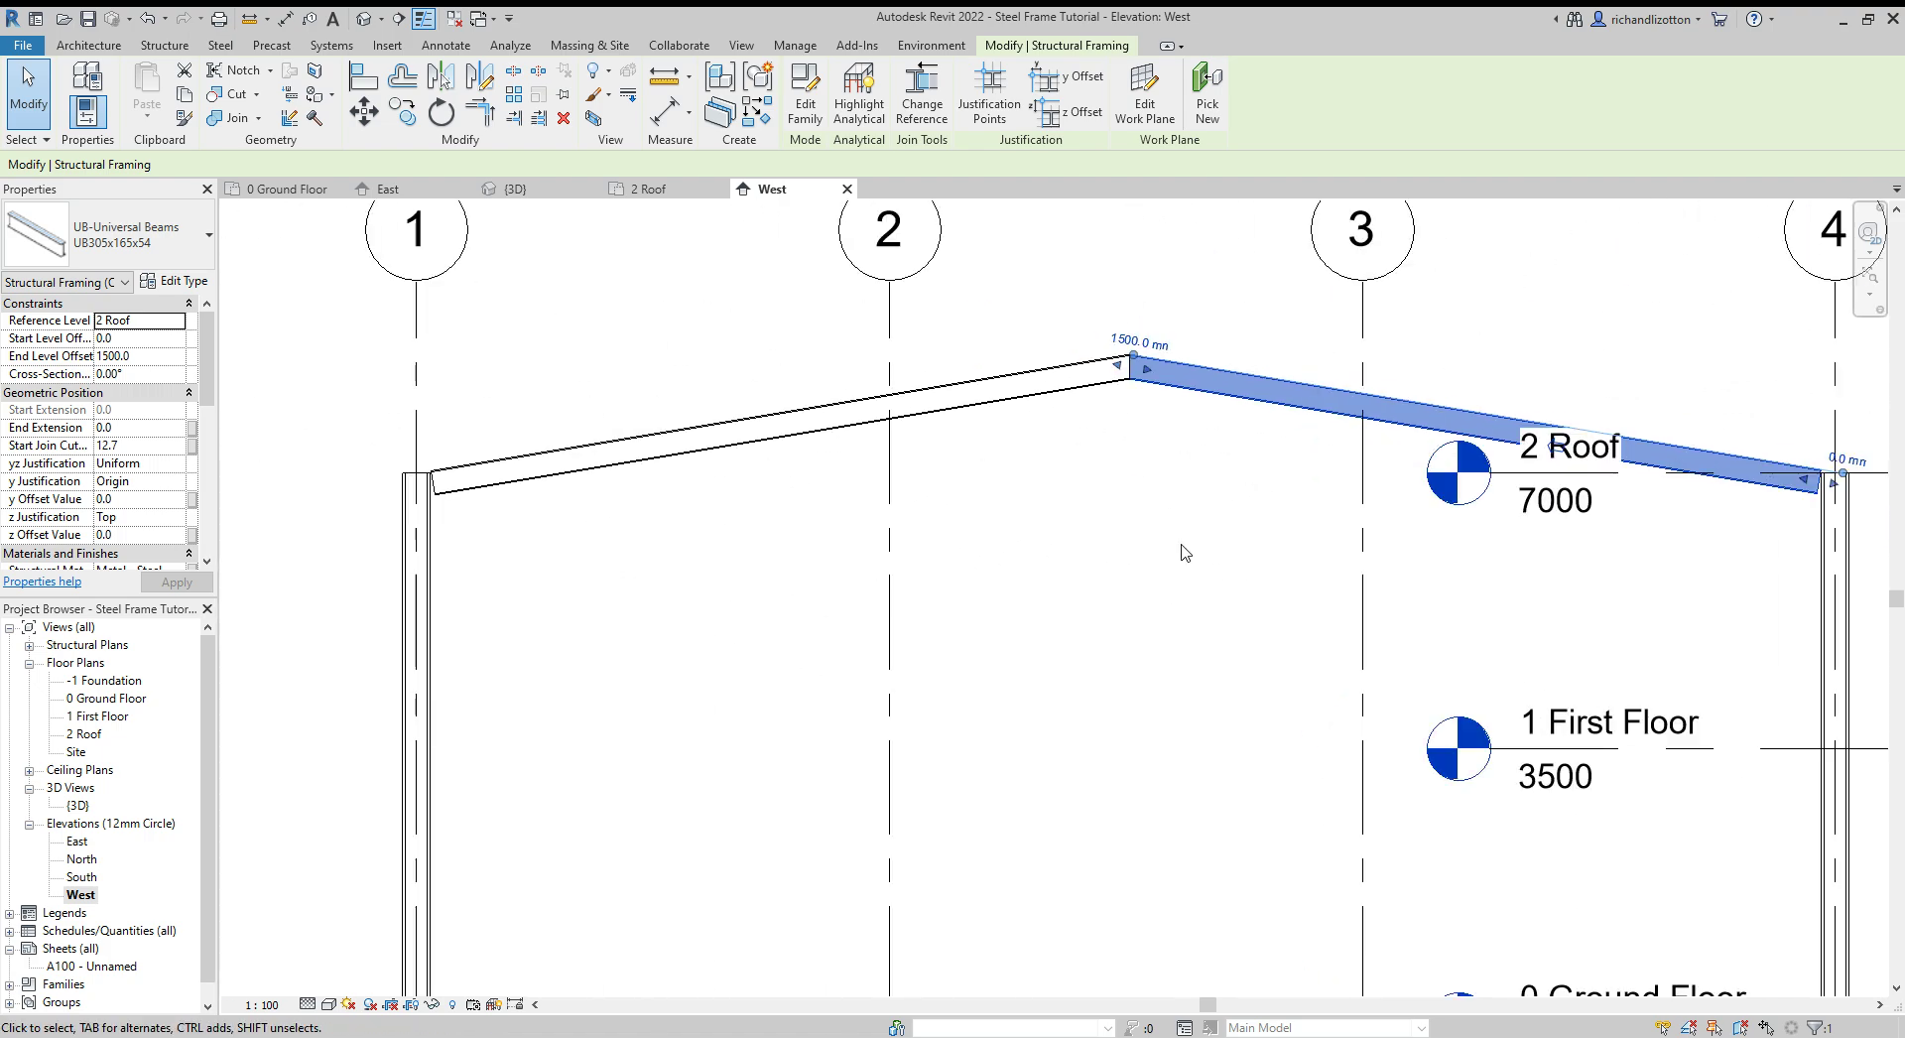
pyautogui.click(1183, 624)
pyautogui.scroll(-2, 1183, 633)
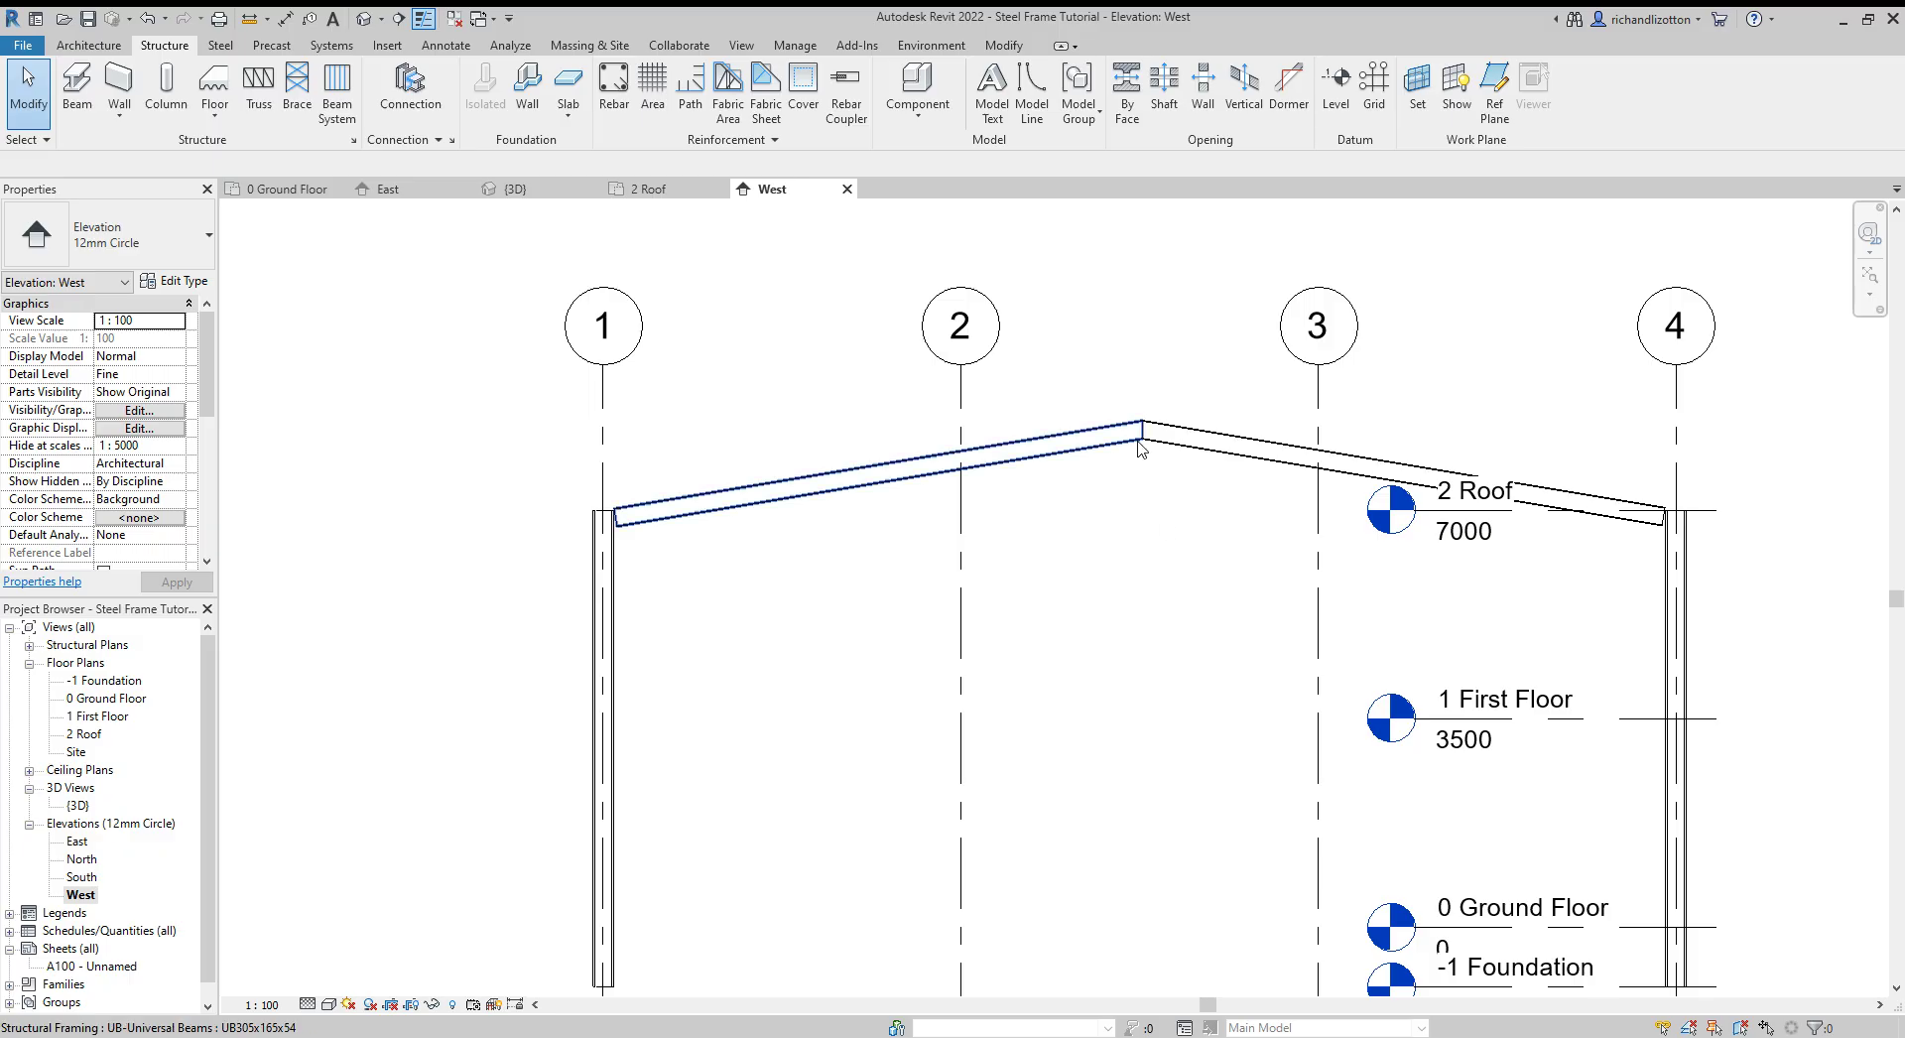
pyautogui.scroll(-1, 1183, 607)
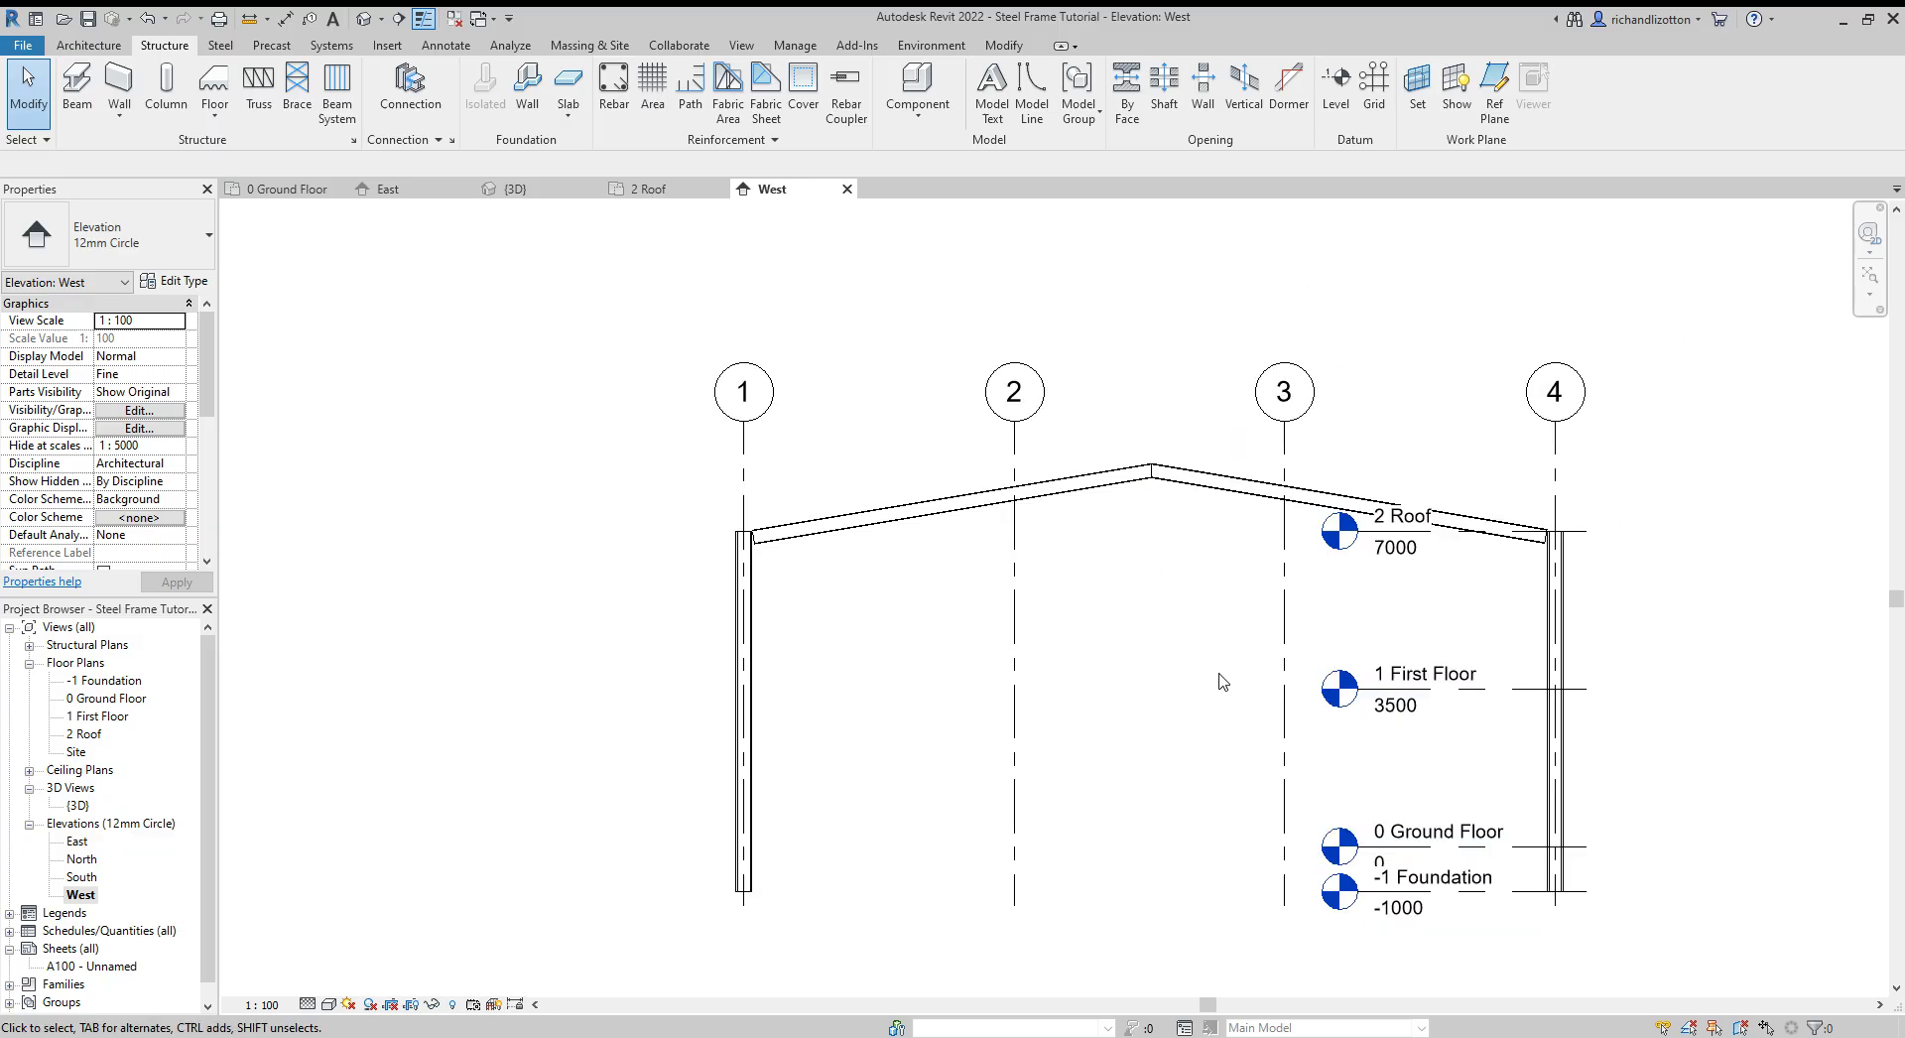
# - Open the {3D} view and orbit slightly to see both columns and rafters
pyautogui.moveTo(1222, 681); pyautogui.dragTo(1038, 625, button='middle')
pyautogui.scroll(1, 1022, 685)
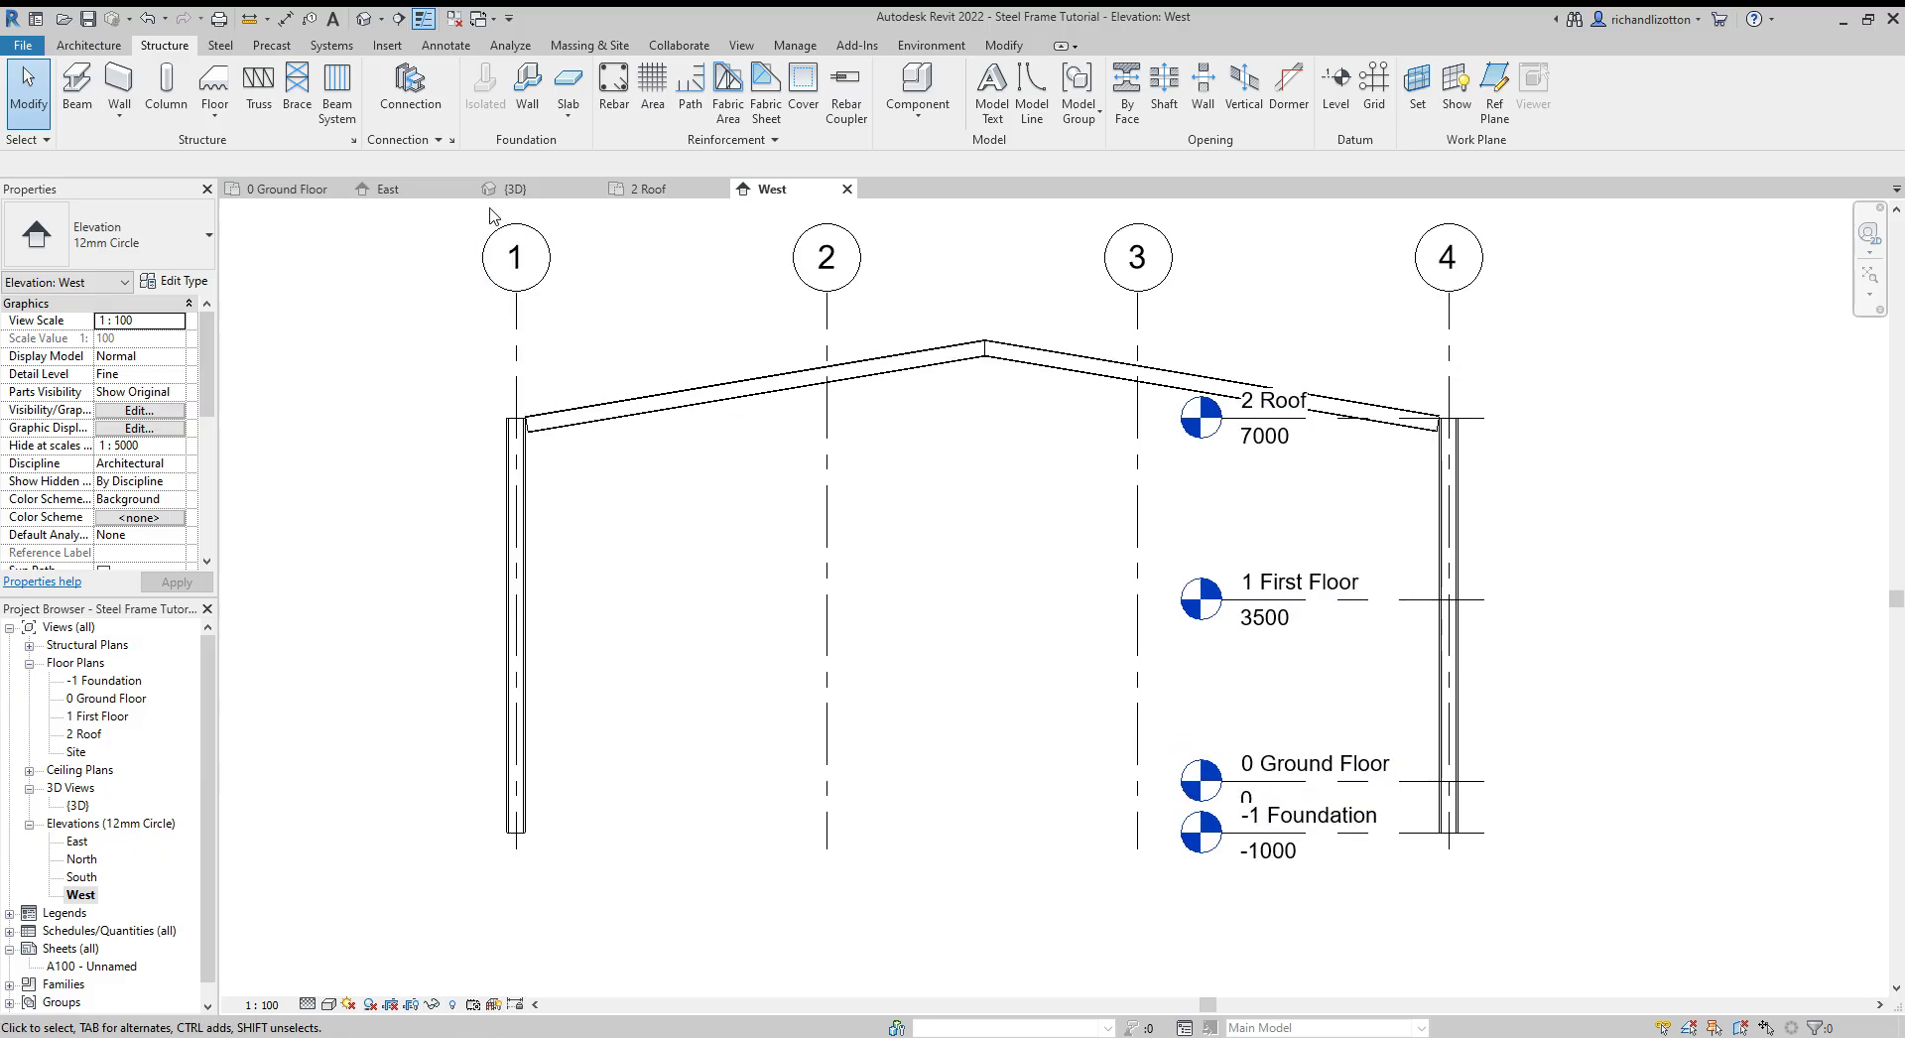
pyautogui.click(541, 191)
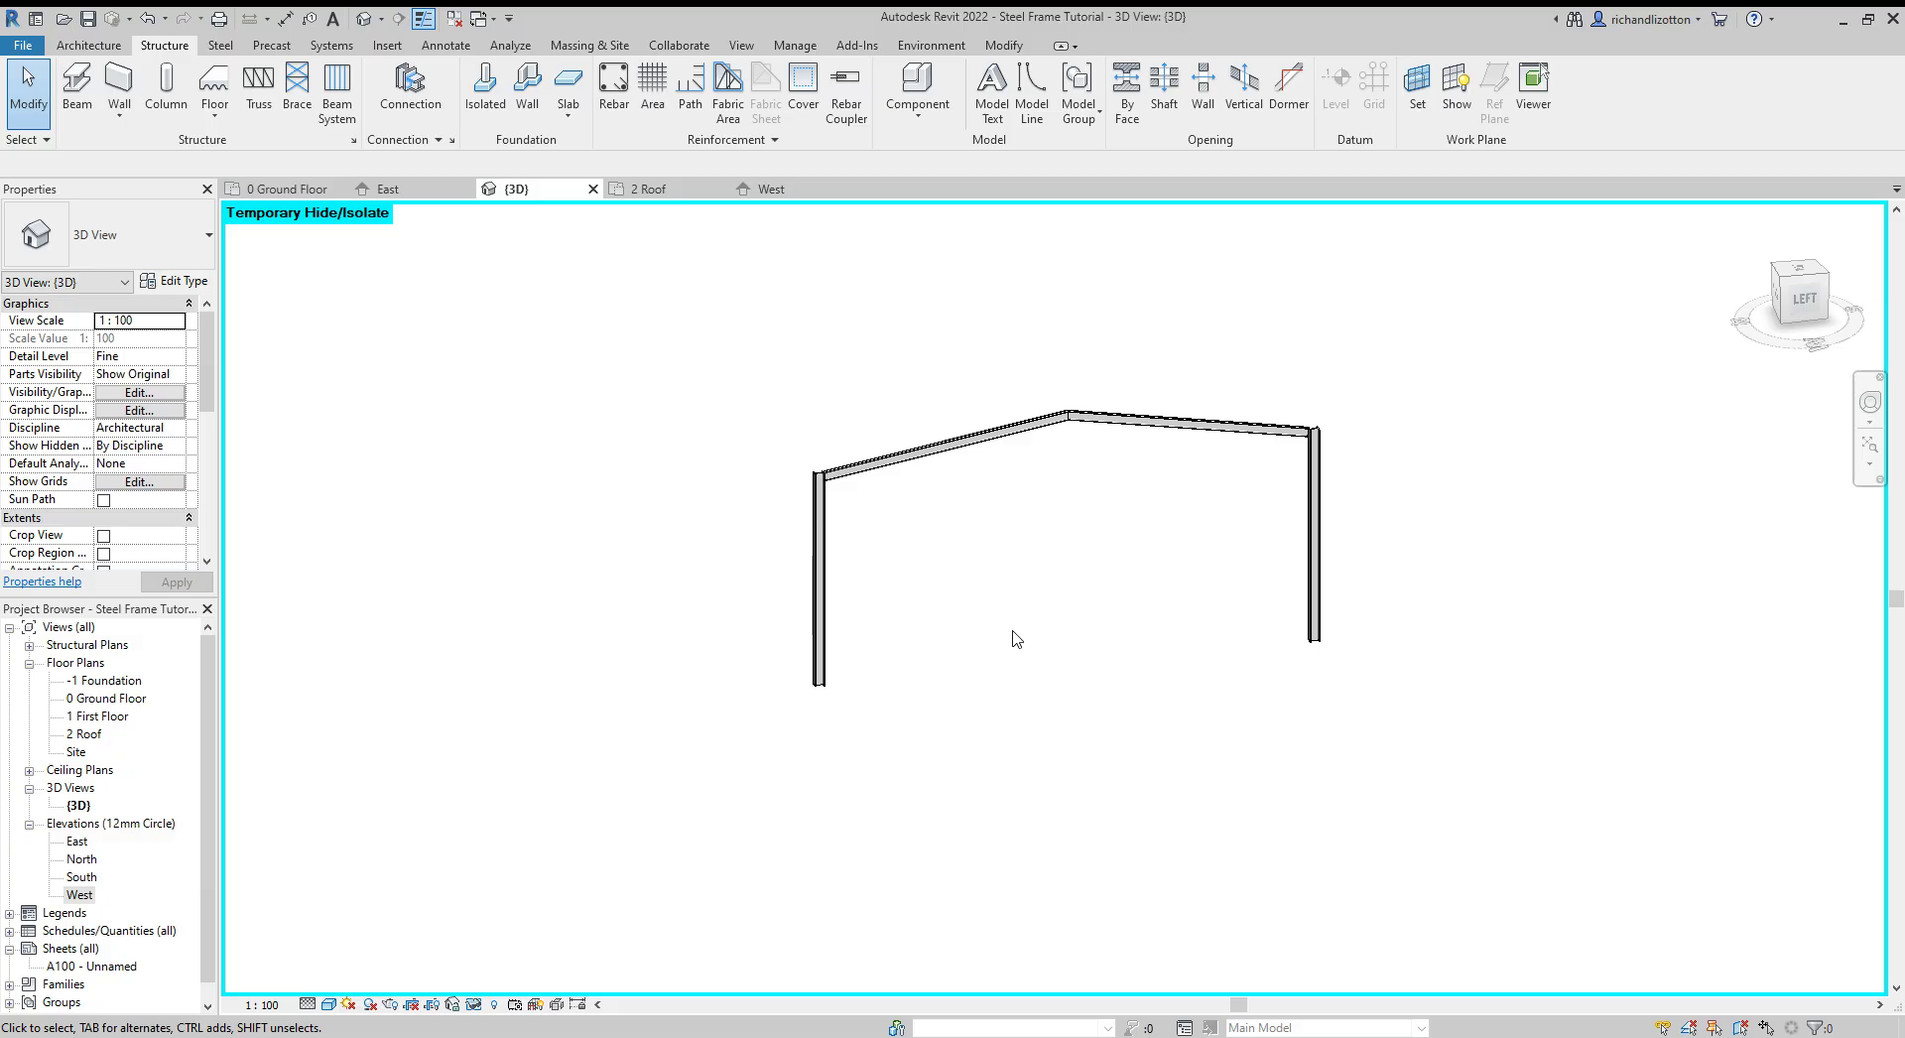
pyautogui.keyDown('shift'); pyautogui.moveTo(1012, 638); pyautogui.dragTo(863, 621, button='middle'); pyautogui.keyUp('shift')
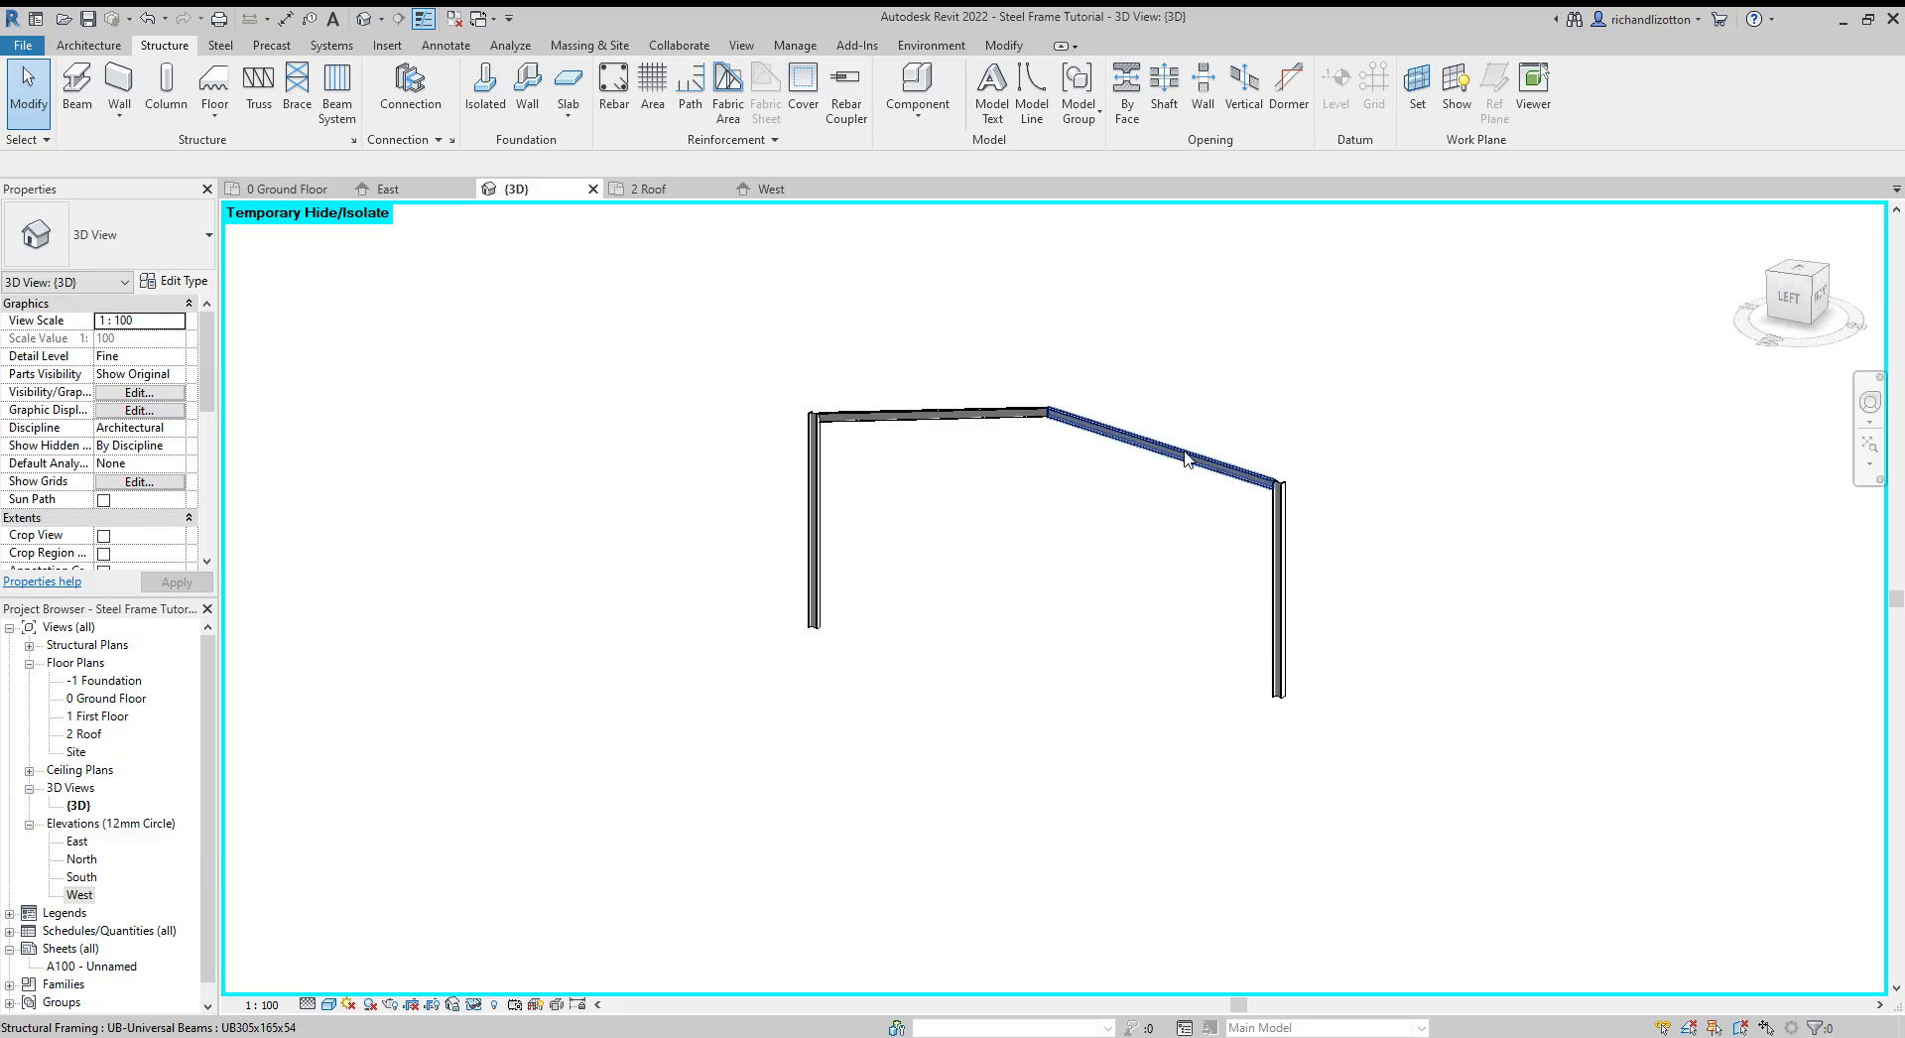